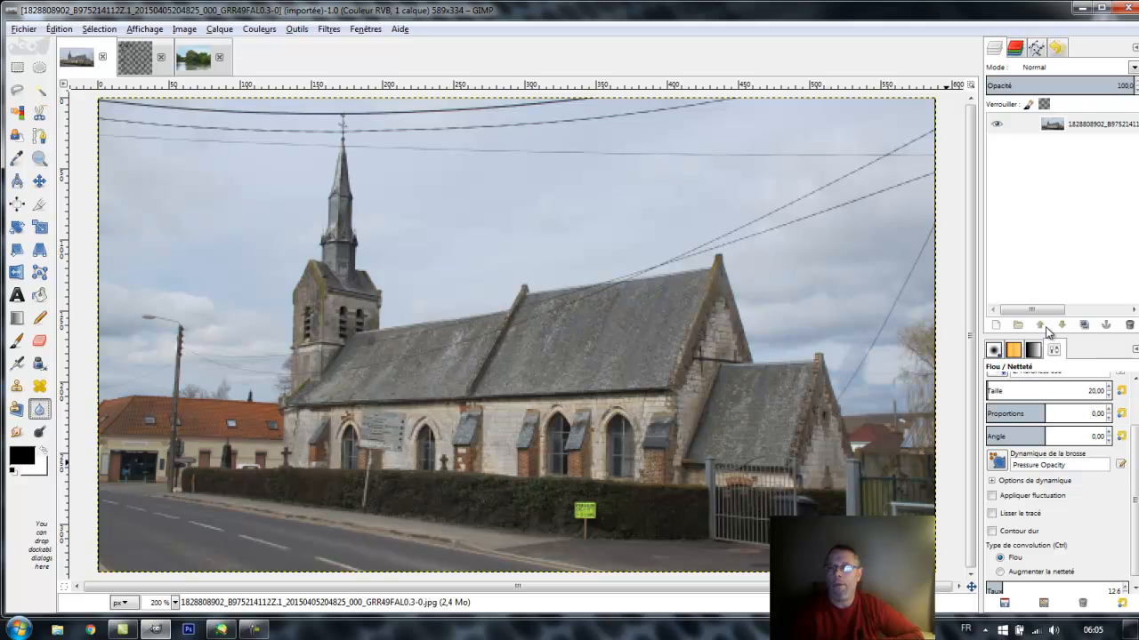
# Step: Enlarge the tool options area and reset the Blur/Sharpen options to their defaults, keeping the 2. Hardness 050 brush
pyautogui.moveTo(1083, 333); pyautogui.dragTo(1072, 229)
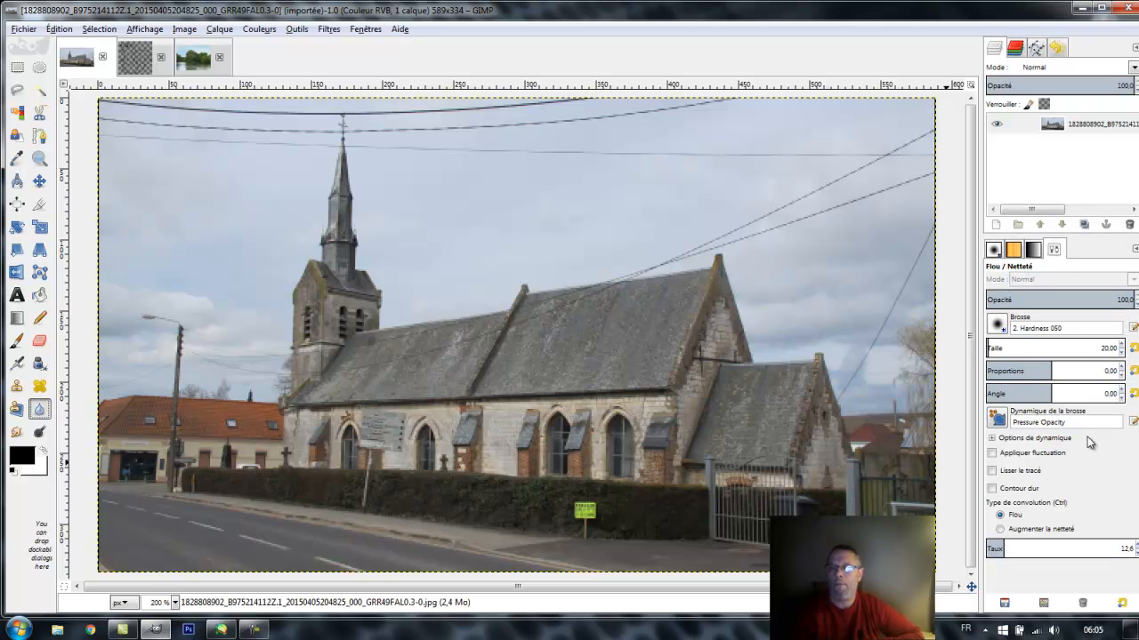
pyautogui.click(1122, 604)
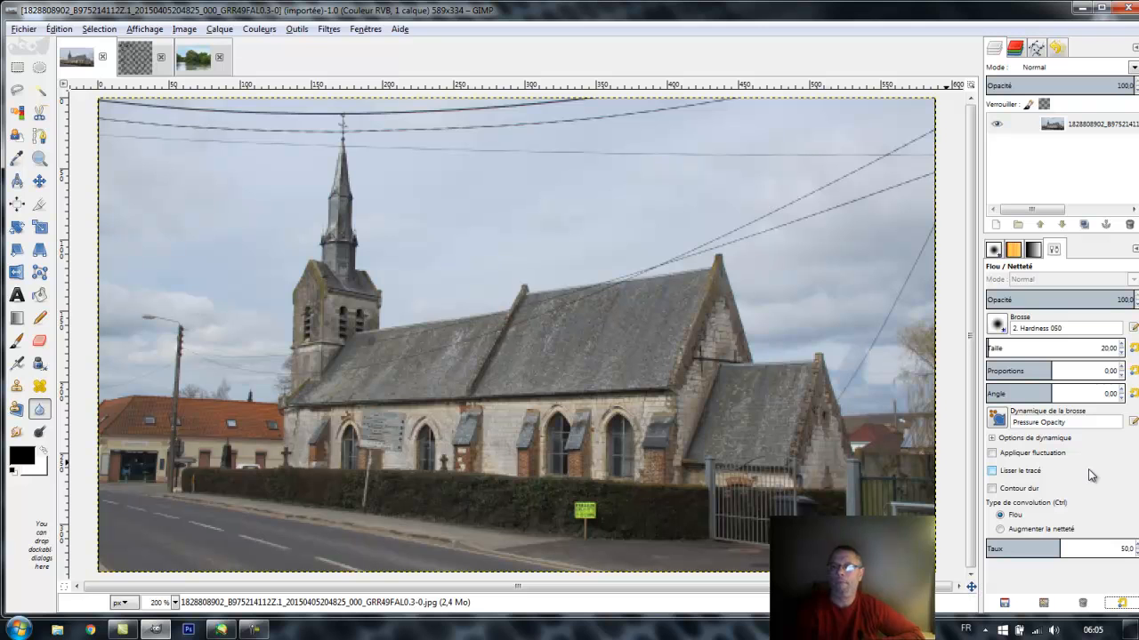
pyautogui.click(997, 325)
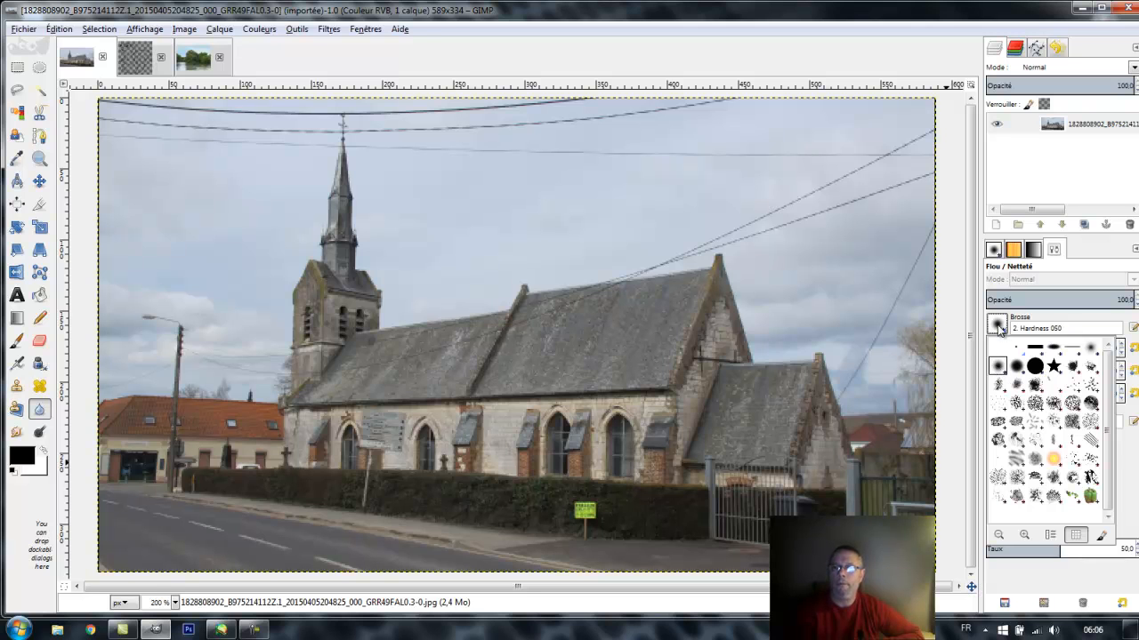
pyautogui.click(997, 326)
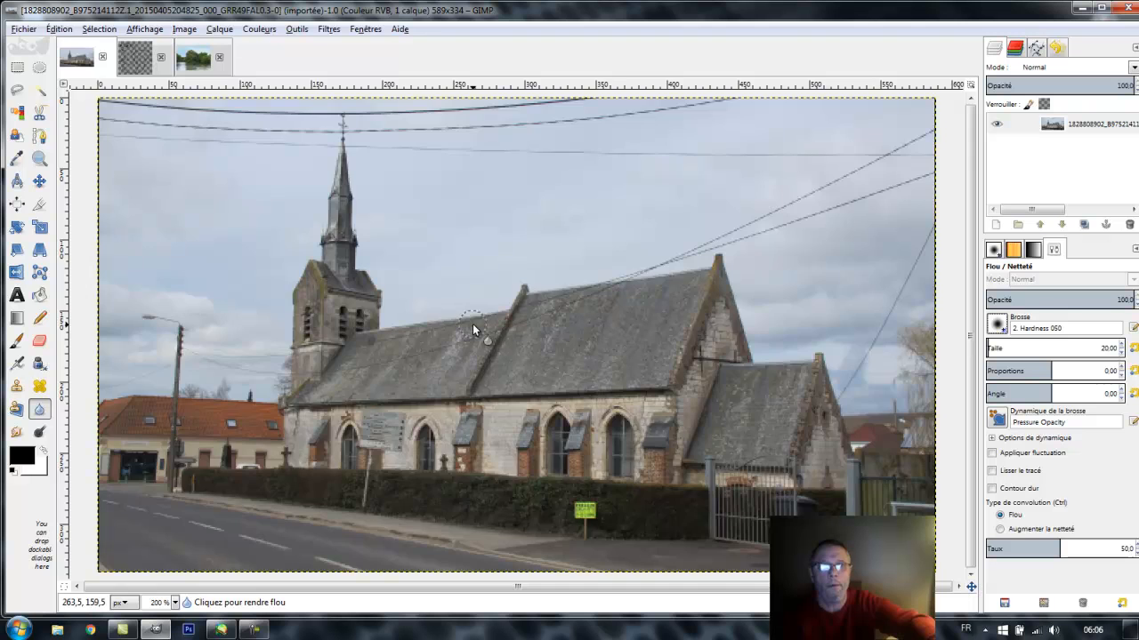
# Step: Blur the cable crossing the larger section of the church's slate roof at a rate of 50
pyautogui.scroll(3, 472, 324)
pyautogui.scroll(-1, 472, 329)
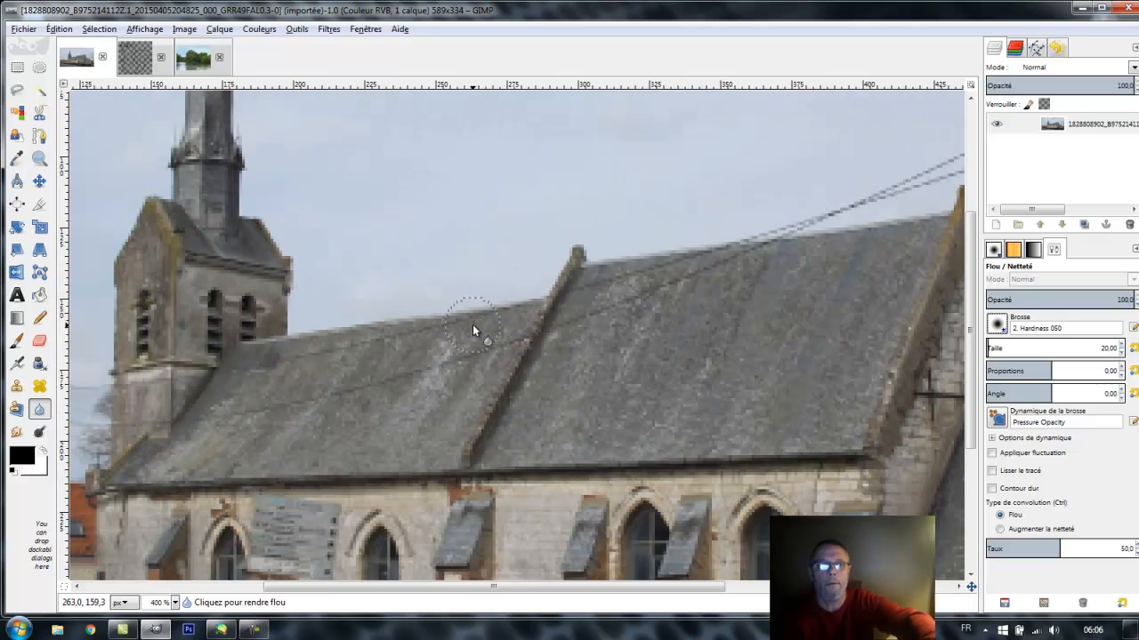
pyautogui.click(612, 287)
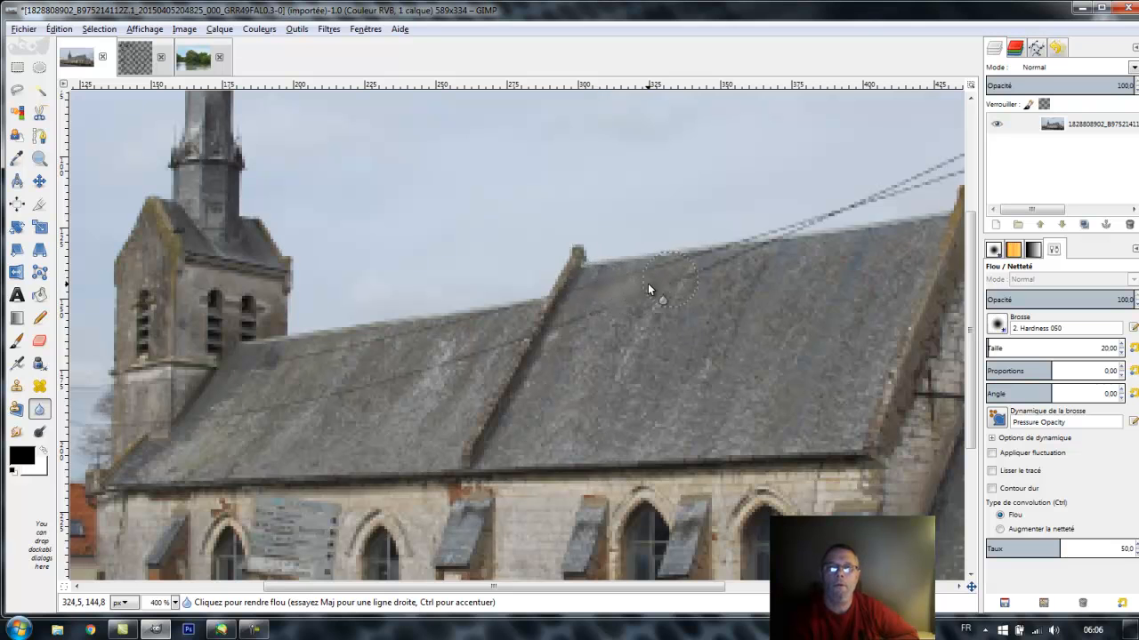
pyautogui.moveTo(561, 345)
pyautogui.mouseDown()
pyautogui.moveTo(652, 283)
pyautogui.moveTo(683, 276)
pyautogui.mouseUp()
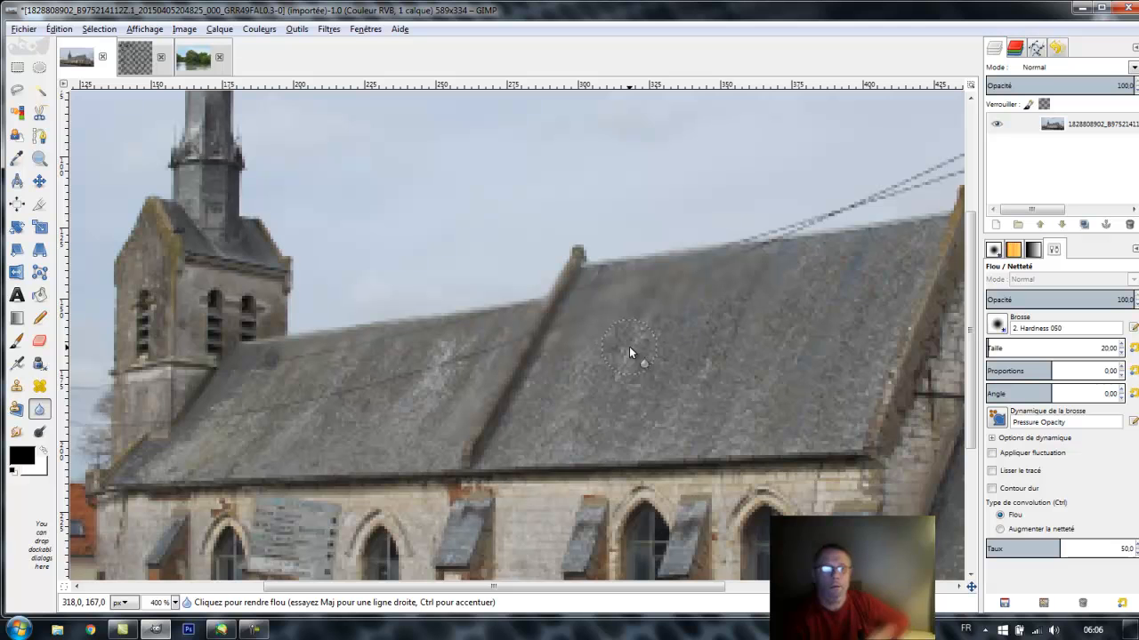
pyautogui.scroll(-4, 628, 338)
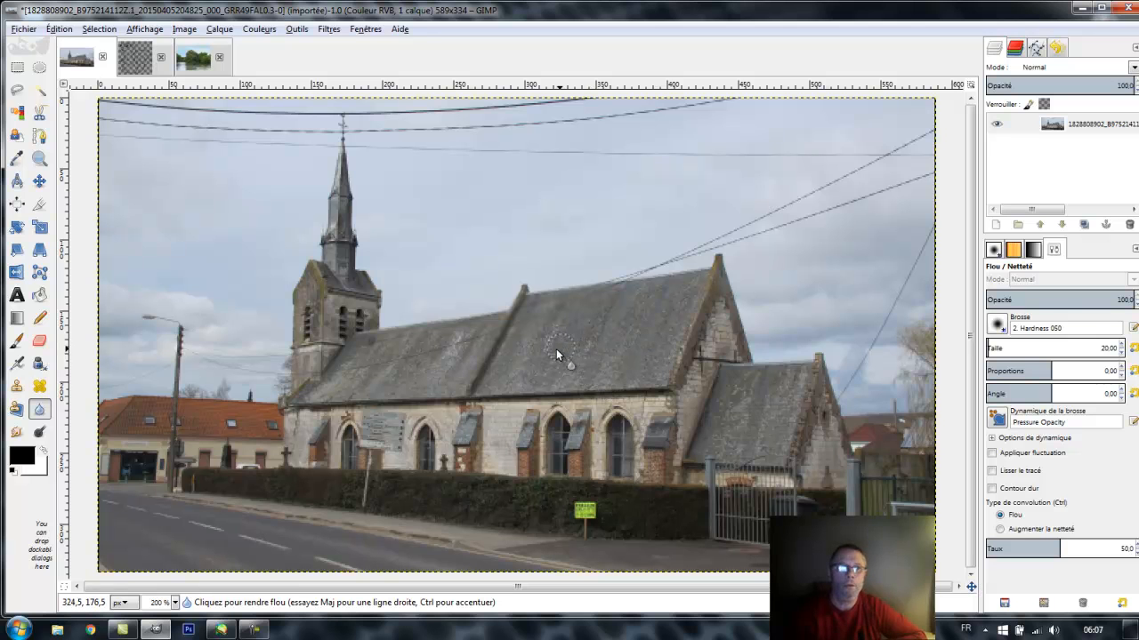
# Step: Try blur rates of 25.4 and 49.8 for the Blur/Sharpen tool
pyautogui.click(39, 410)
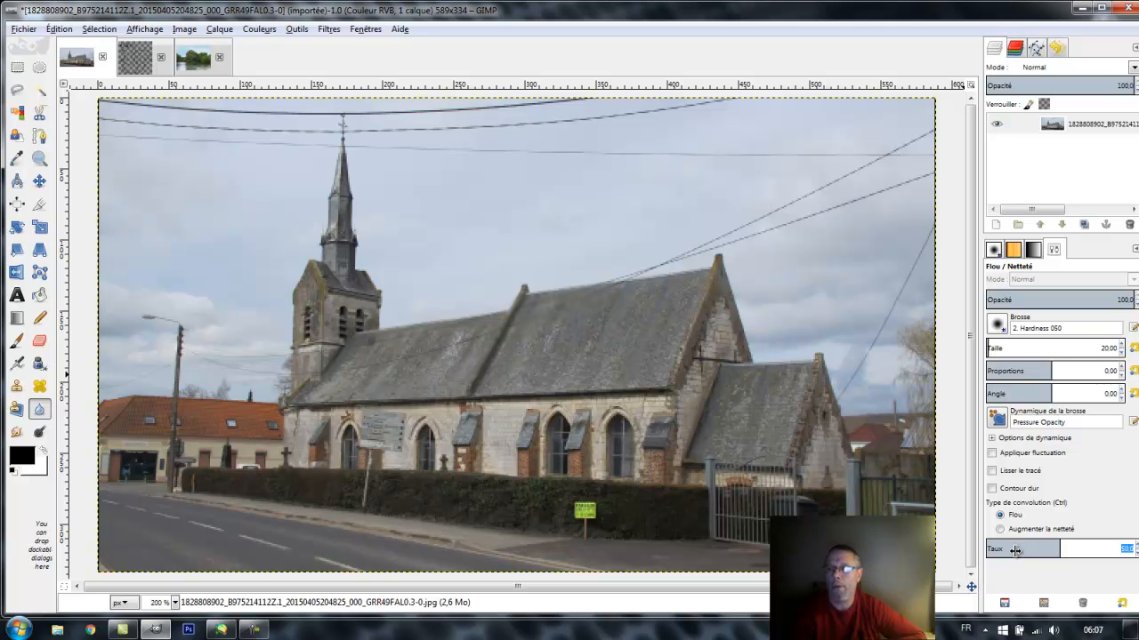
pyautogui.click(1023, 549)
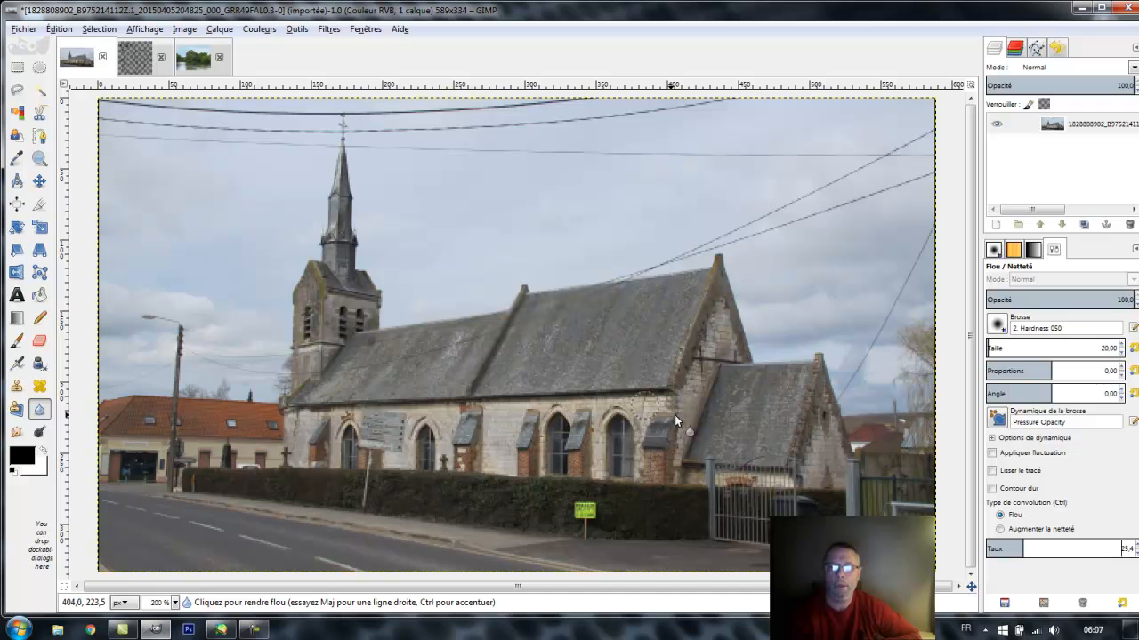
pyautogui.click(1059, 549)
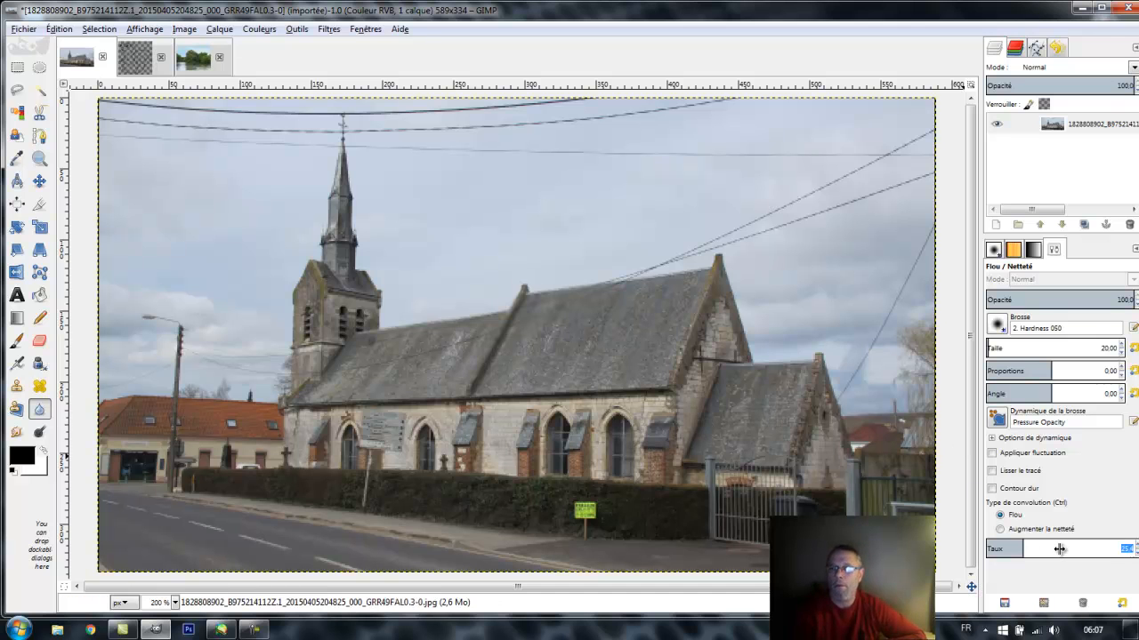
pyautogui.click(1059, 549)
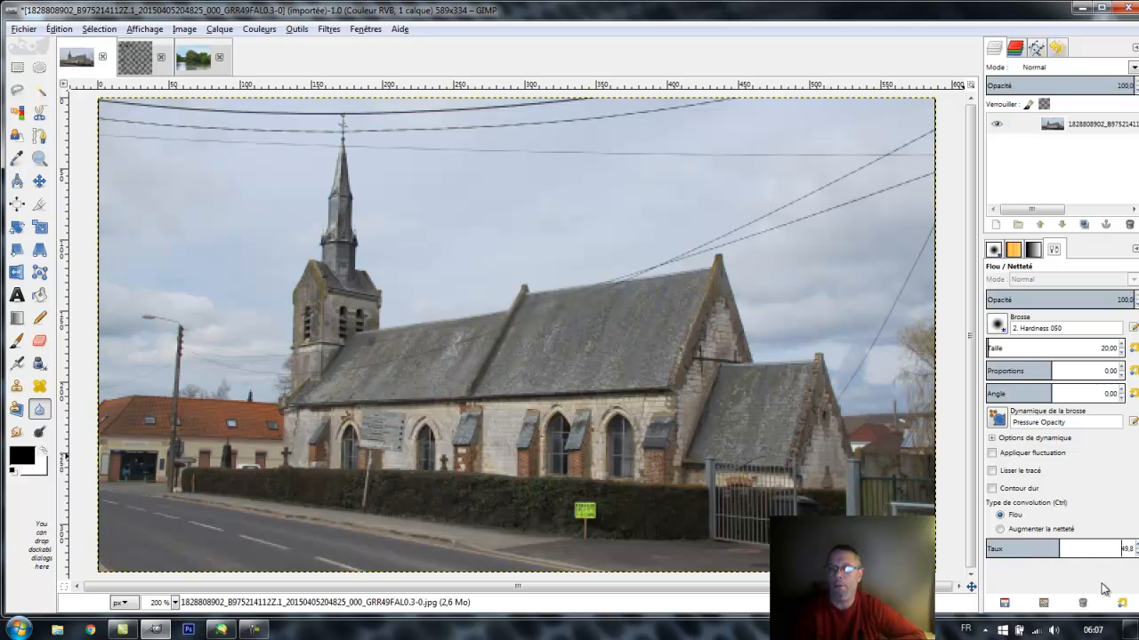
# Step: Reset the Blur/Sharpen options to their defaults and set the convolution type to Augmenter la netteté
pyautogui.click(1122, 606)
pyautogui.click(999, 530)
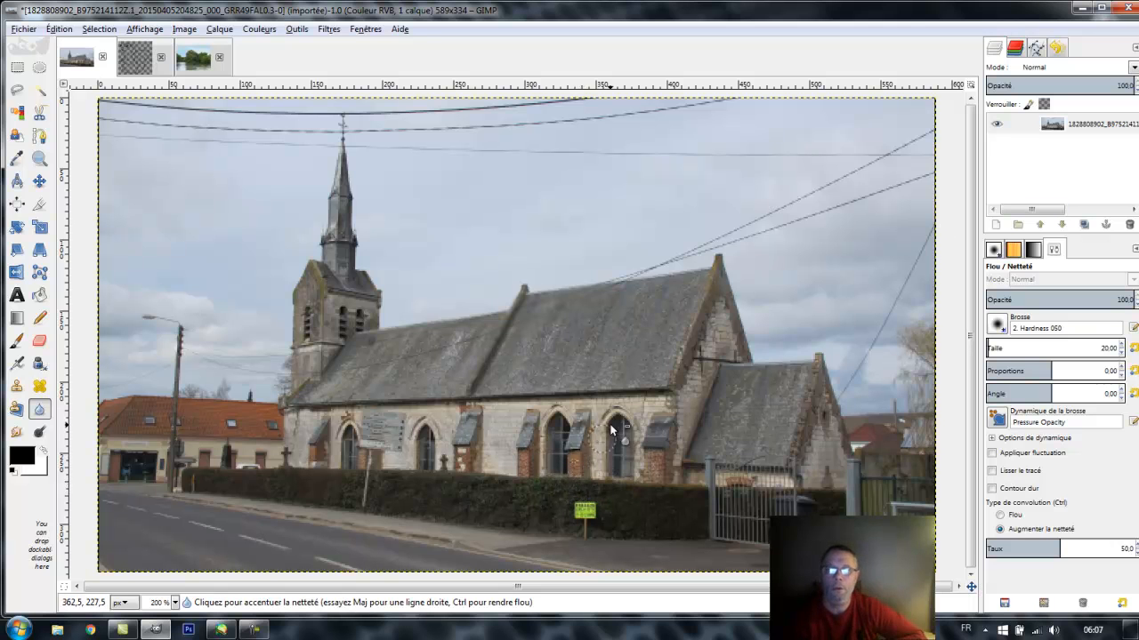
# Step: Revert the photo to its base image in the undo history and return to the layer list
pyautogui.click(1059, 49)
pyautogui.click(1047, 81)
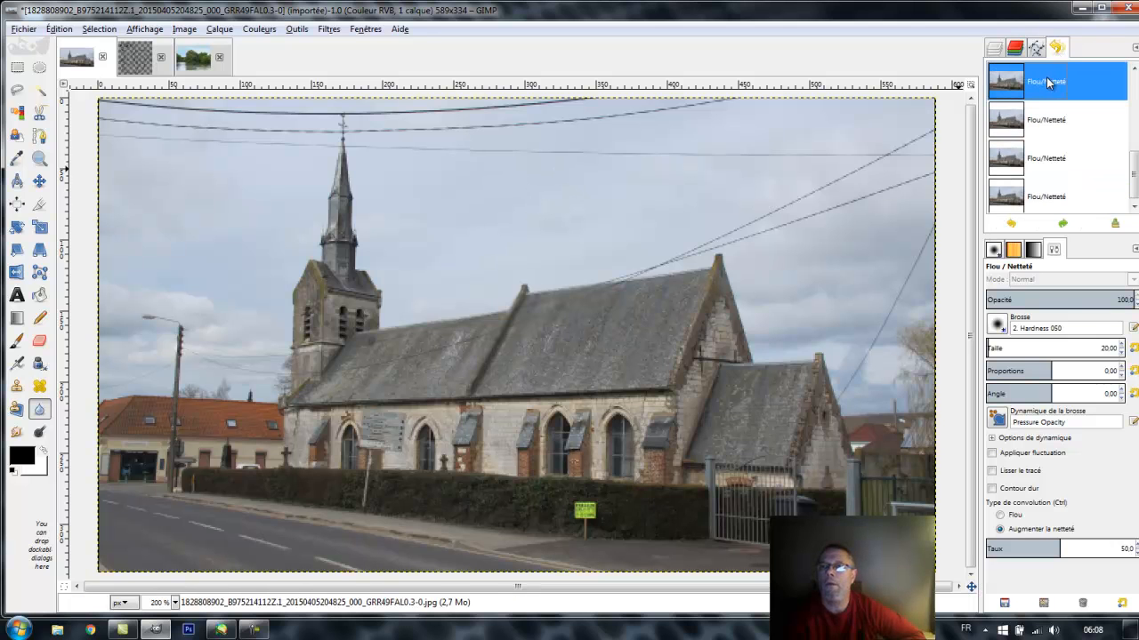
pyautogui.scroll(5, 1047, 83)
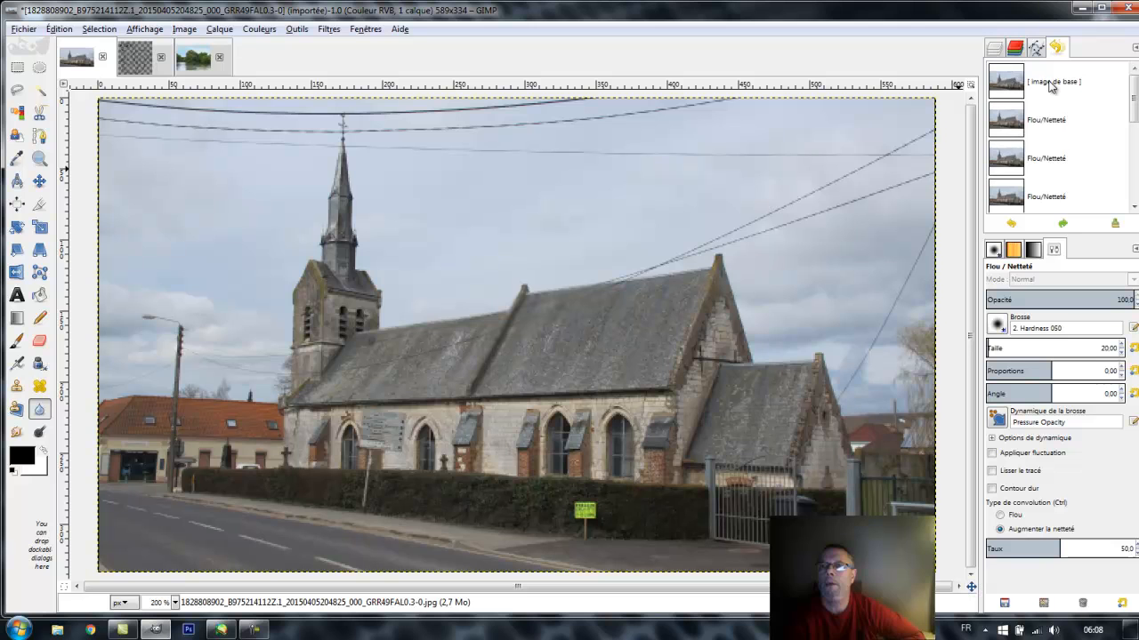
pyautogui.click(1018, 82)
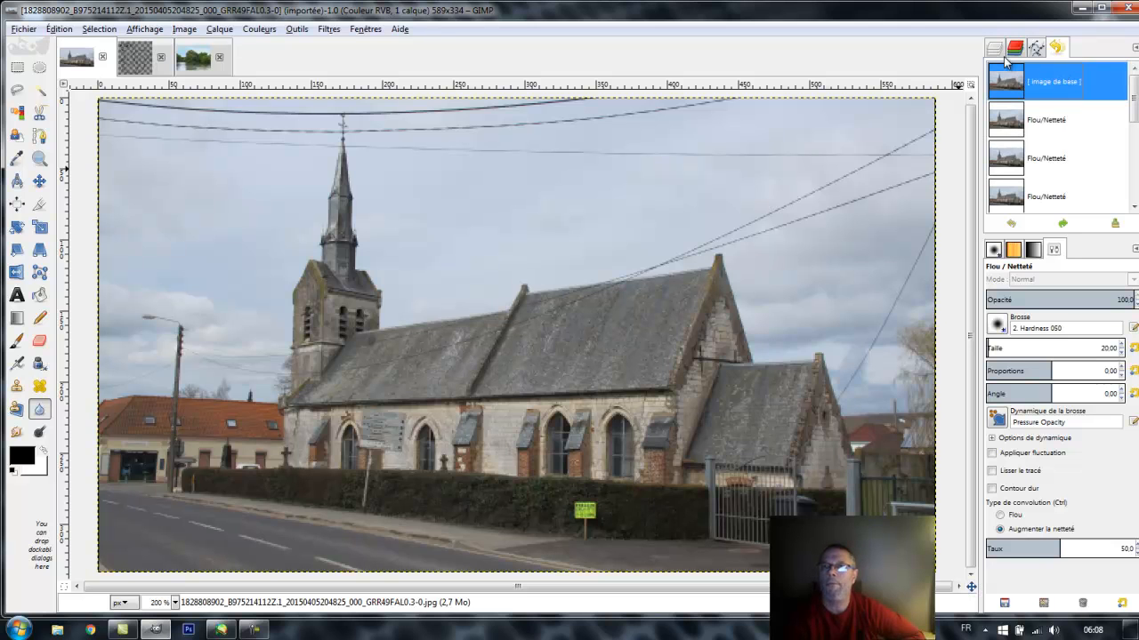
pyautogui.click(995, 48)
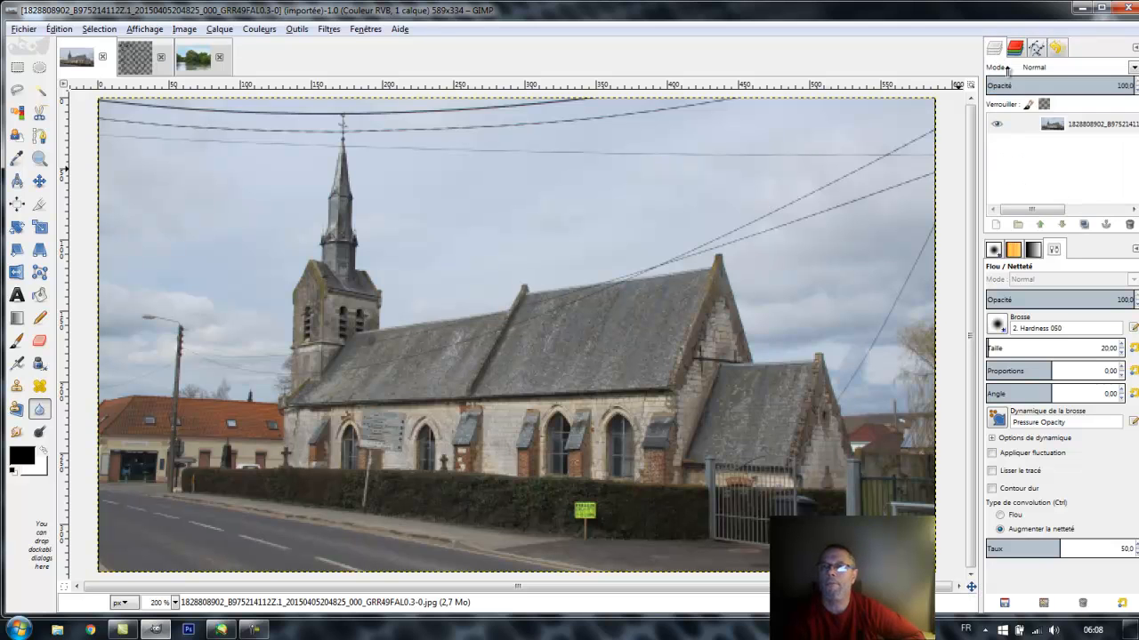
# Step: Duplicate the church photo layer and set the sharpening rate to 84.7
pyautogui.click(1083, 225)
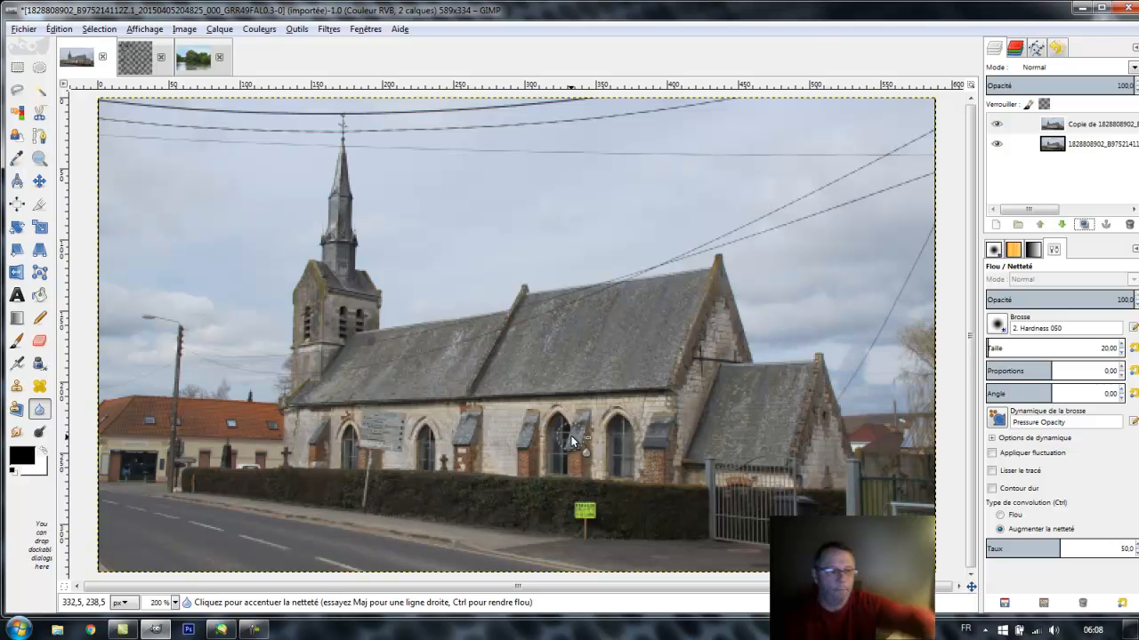
pyautogui.scroll(2, 570, 433)
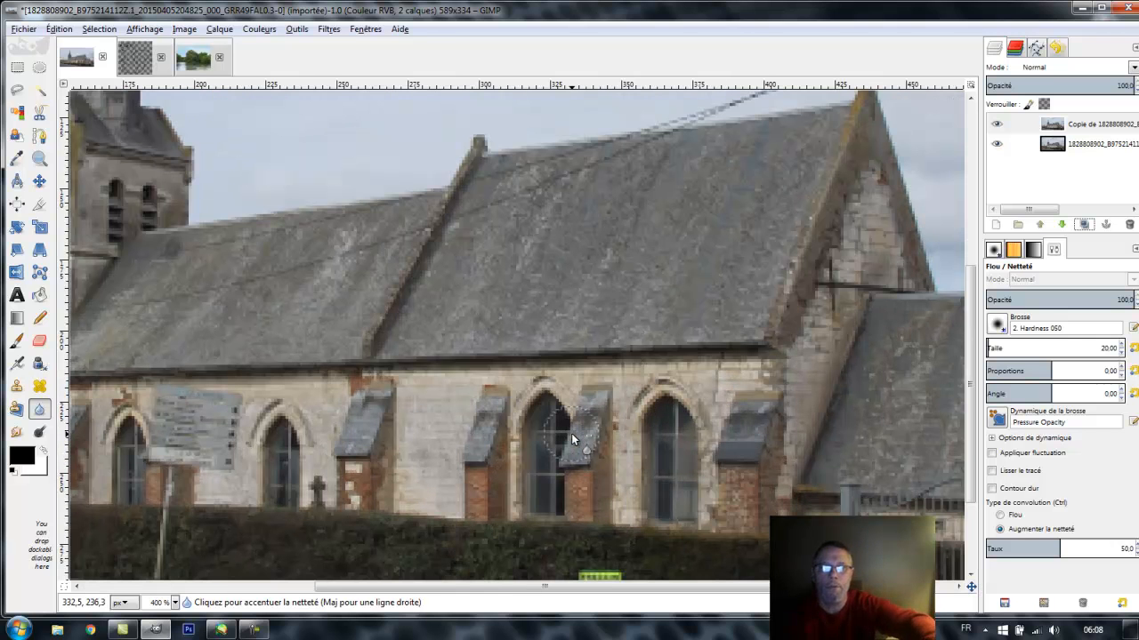
pyautogui.scroll(-2, 575, 431)
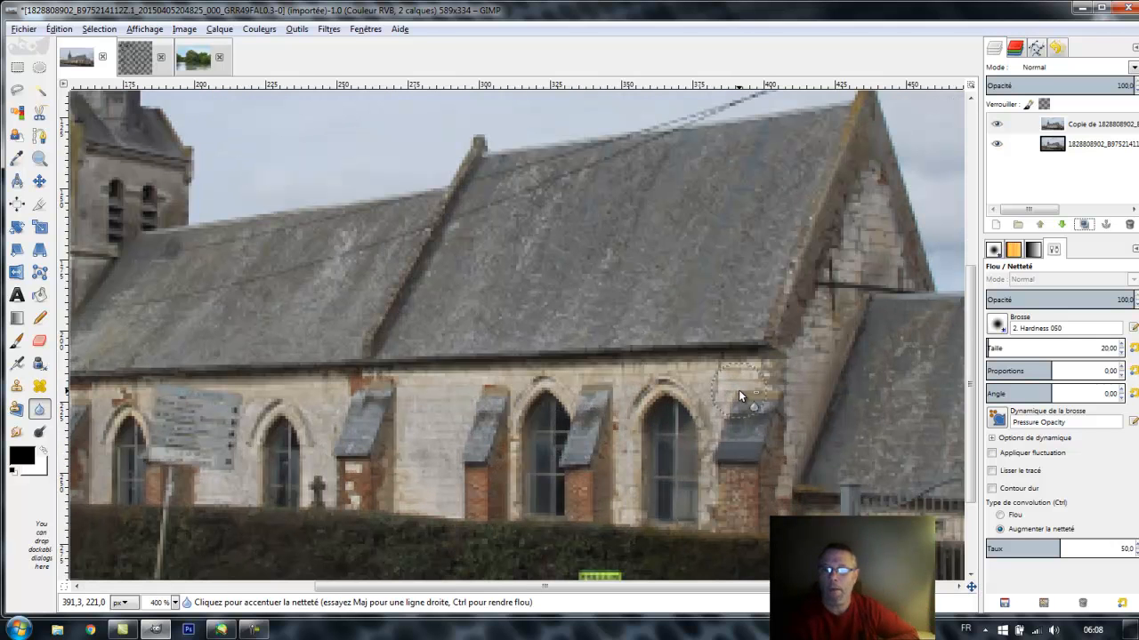
pyautogui.scroll(2, 638, 429)
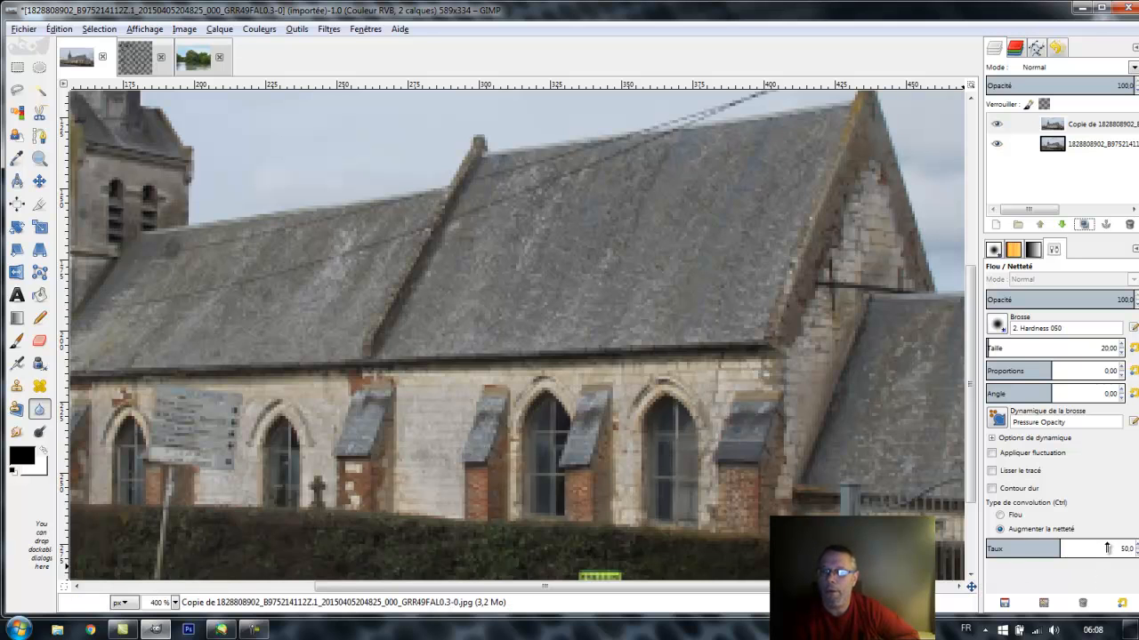
pyautogui.click(1110, 548)
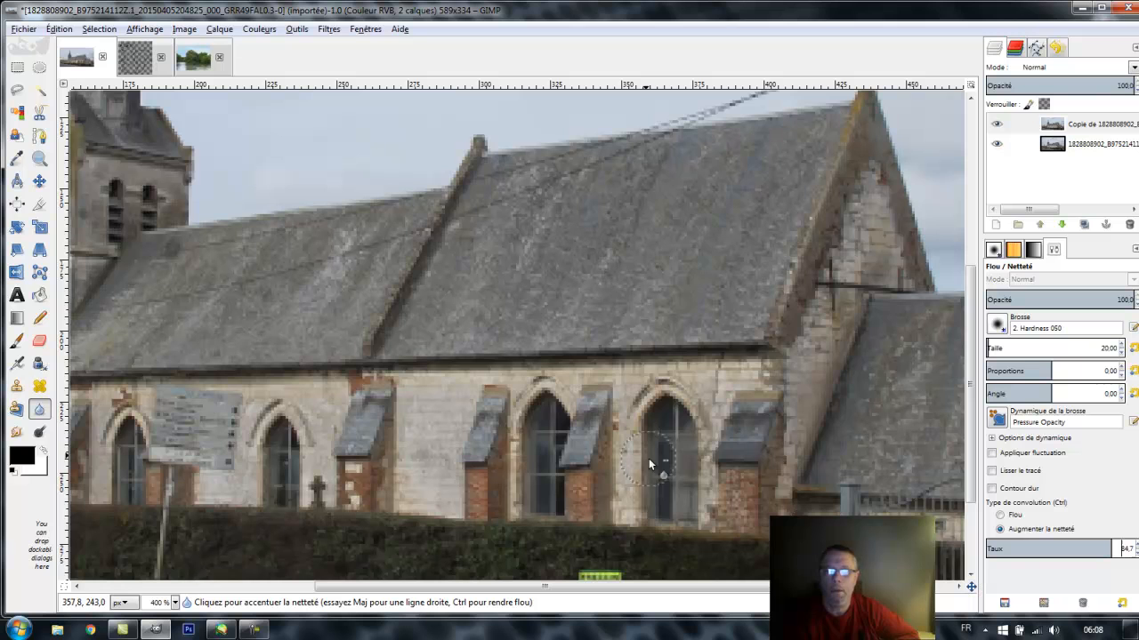
# Step: Sharpen the buttress between the two arched windows nearest the gable, plus the adjacent window's arch, mullion and stone surround
pyautogui.moveTo(592, 405); pyautogui.dragTo(584, 472)
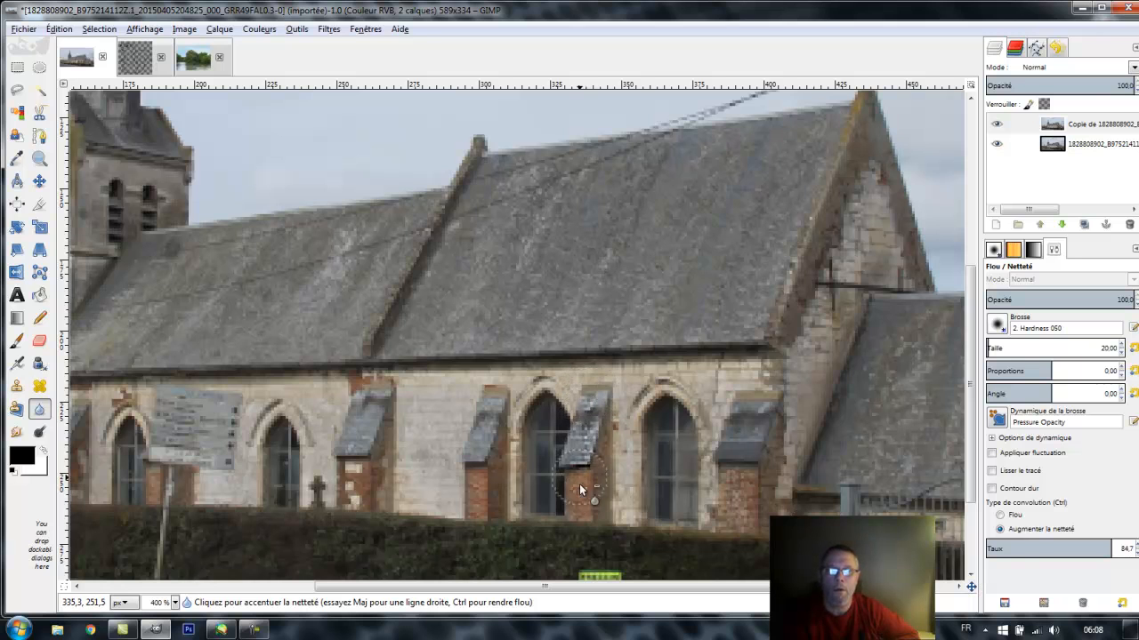
pyautogui.moveTo(619, 402); pyautogui.dragTo(628, 506)
pyautogui.moveTo(641, 463); pyautogui.dragTo(671, 395)
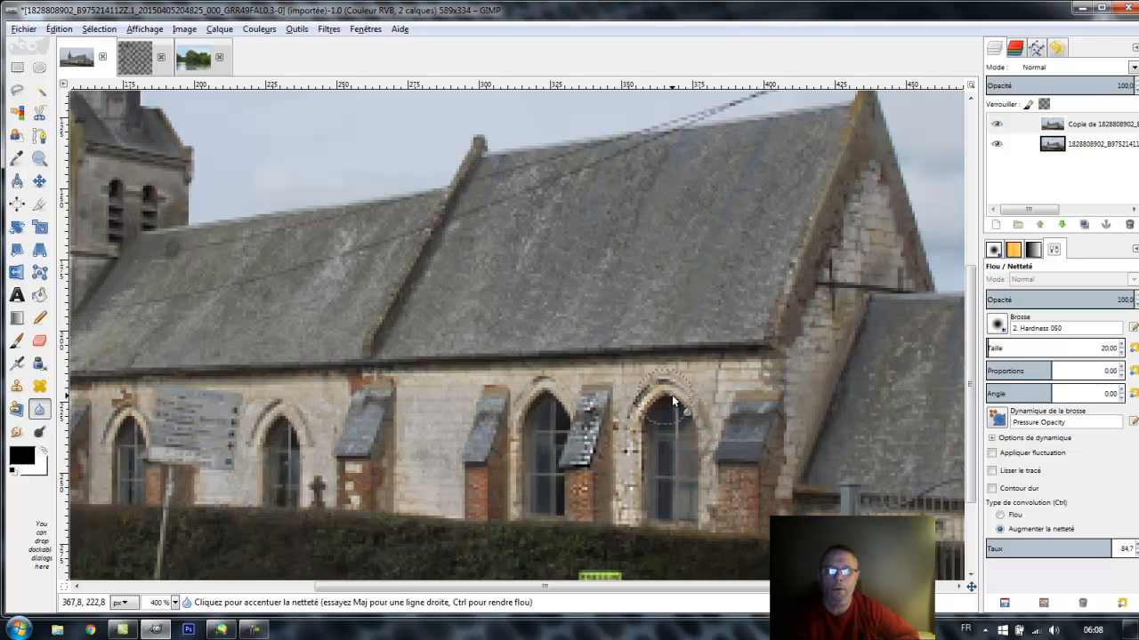
pyautogui.moveTo(669, 497)
pyautogui.mouseDown()
pyautogui.moveTo(677, 411)
pyautogui.moveTo(688, 490)
pyautogui.mouseUp()
pyautogui.moveTo(710, 490)
pyautogui.mouseDown()
pyautogui.moveTo(726, 413)
pyautogui.moveTo(710, 546)
pyautogui.moveTo(711, 399)
pyautogui.moveTo(632, 381)
pyautogui.moveTo(732, 396)
pyautogui.mouseUp()
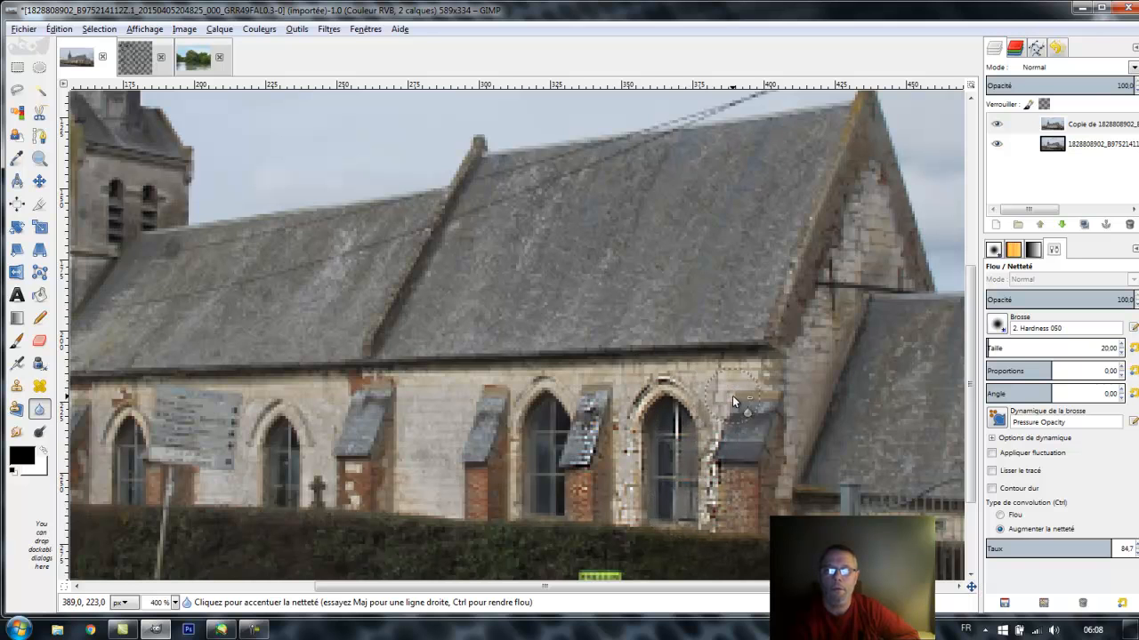
pyautogui.moveTo(644, 388)
pyautogui.mouseDown()
pyautogui.moveTo(706, 386)
pyautogui.moveTo(617, 377)
pyautogui.moveTo(716, 377)
pyautogui.moveTo(673, 397)
pyautogui.mouseUp()
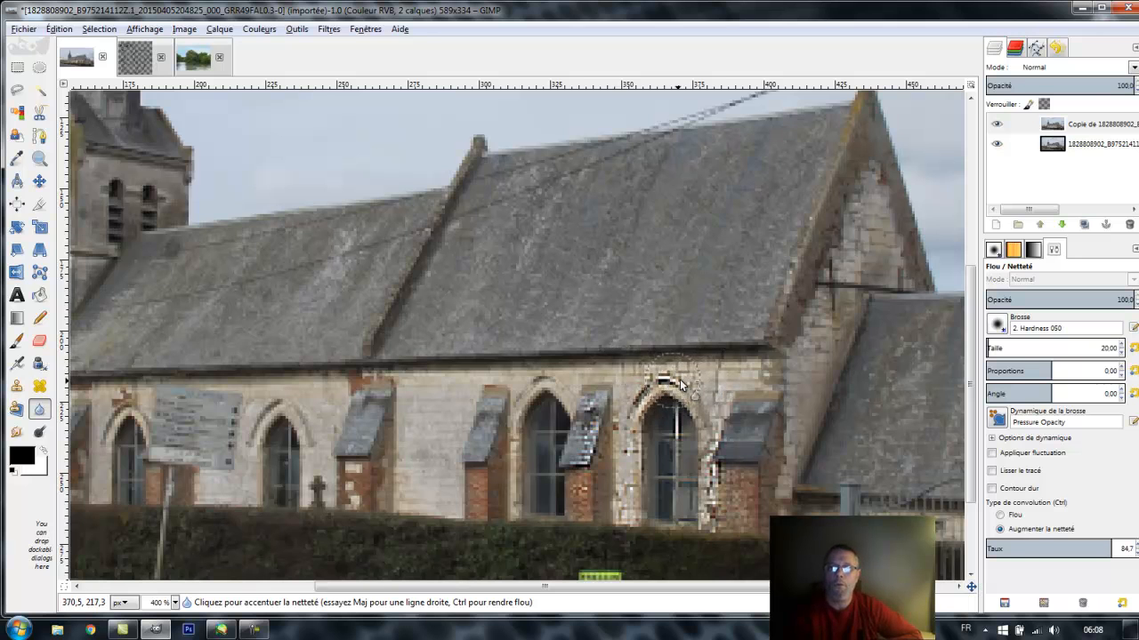
# Step: Toggle the duplicate layer's visibility repeatedly to compare the strongly sharpened wall with the original
pyautogui.click(996, 125)
pyautogui.click(997, 125)
pyautogui.click(996, 124)
pyautogui.click(996, 125)
pyautogui.click(996, 124)
pyautogui.click(996, 125)
pyautogui.click(997, 124)
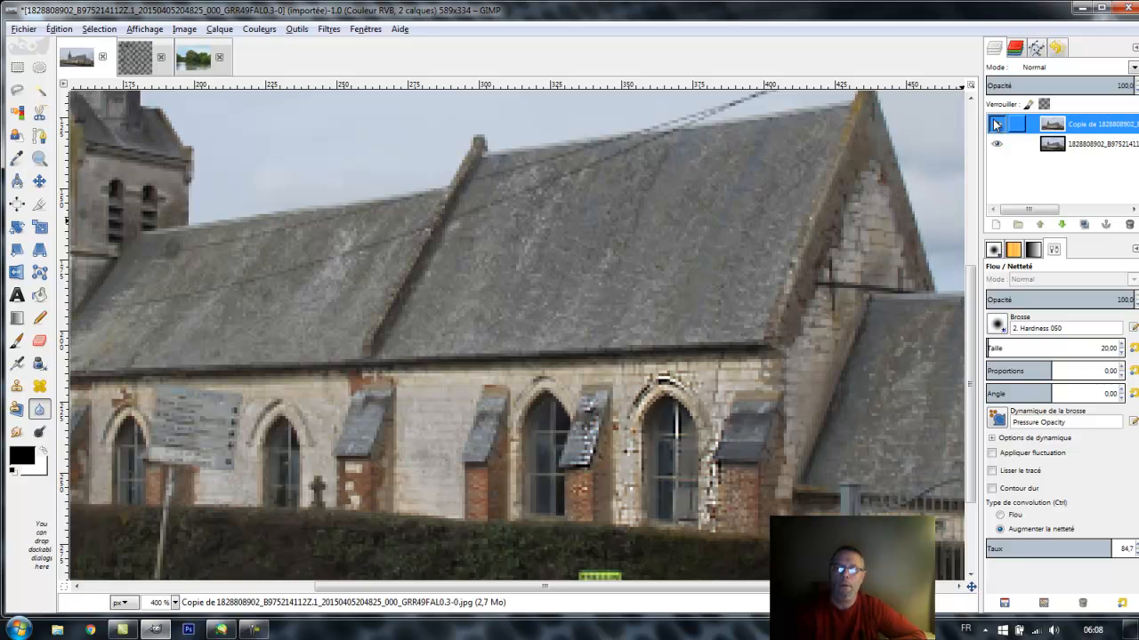
# Step: Soften the oversharpened buttress and window surround with Flou at a rate of 6.2, and compare with the original layer
pyautogui.click(1001, 516)
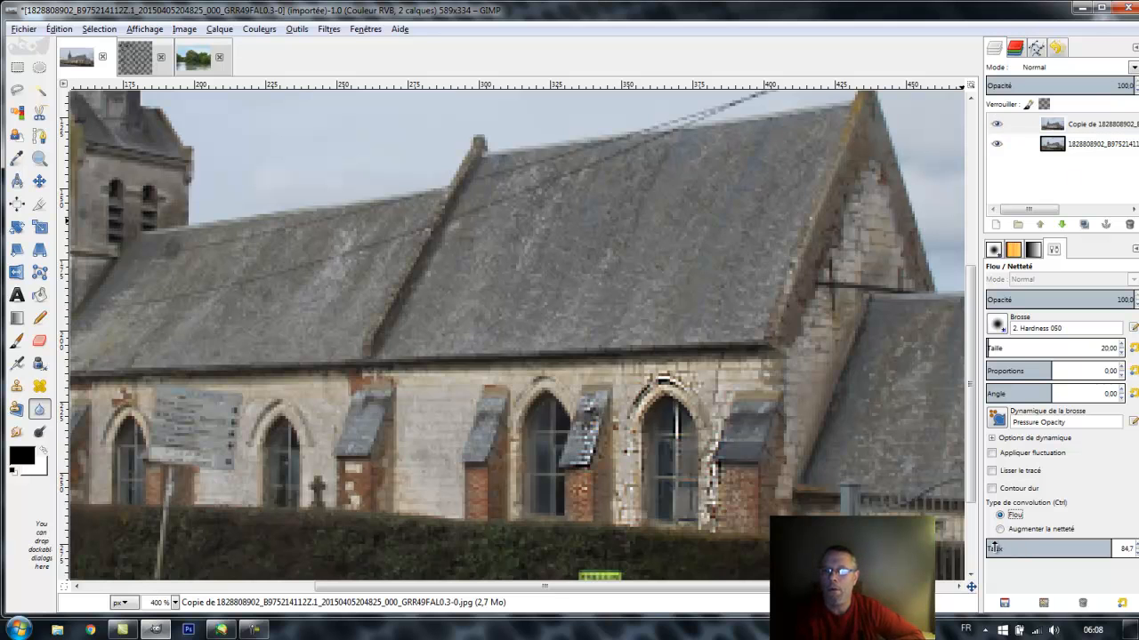
pyautogui.click(994, 549)
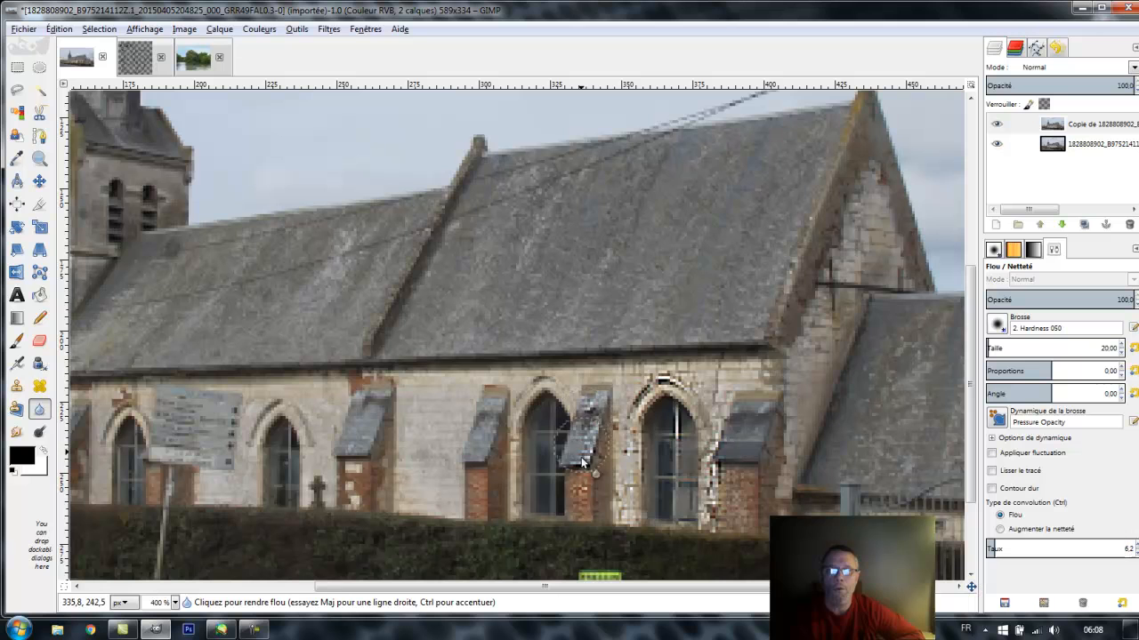
pyautogui.moveTo(678, 382)
pyautogui.mouseDown()
pyautogui.moveTo(664, 381)
pyautogui.moveTo(704, 434)
pyautogui.moveTo(713, 488)
pyautogui.mouseUp()
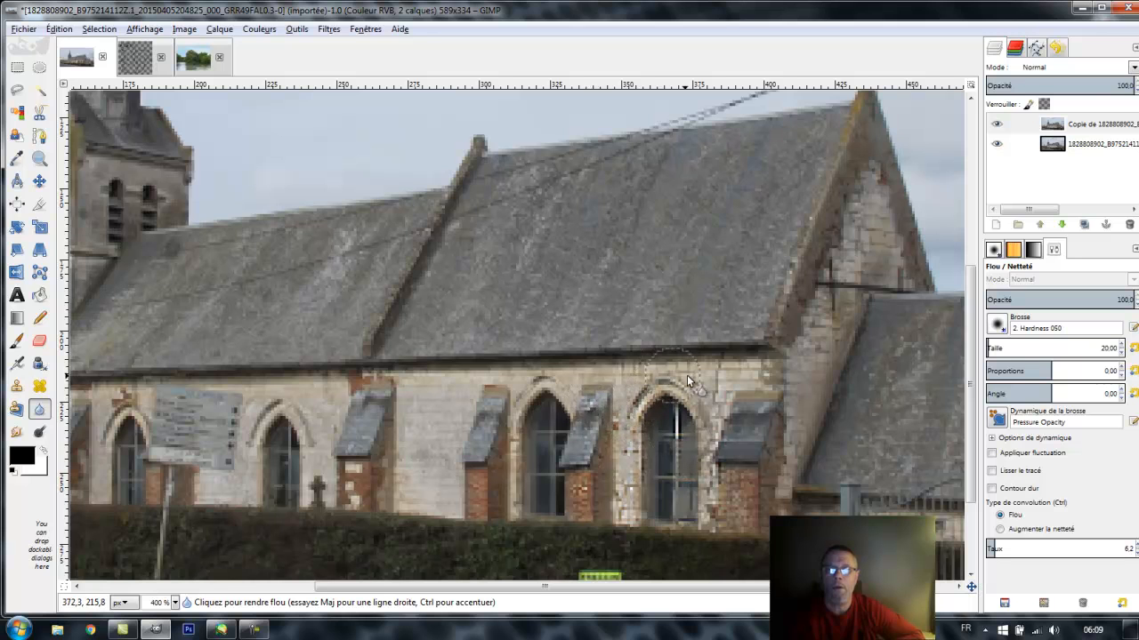
pyautogui.click(997, 124)
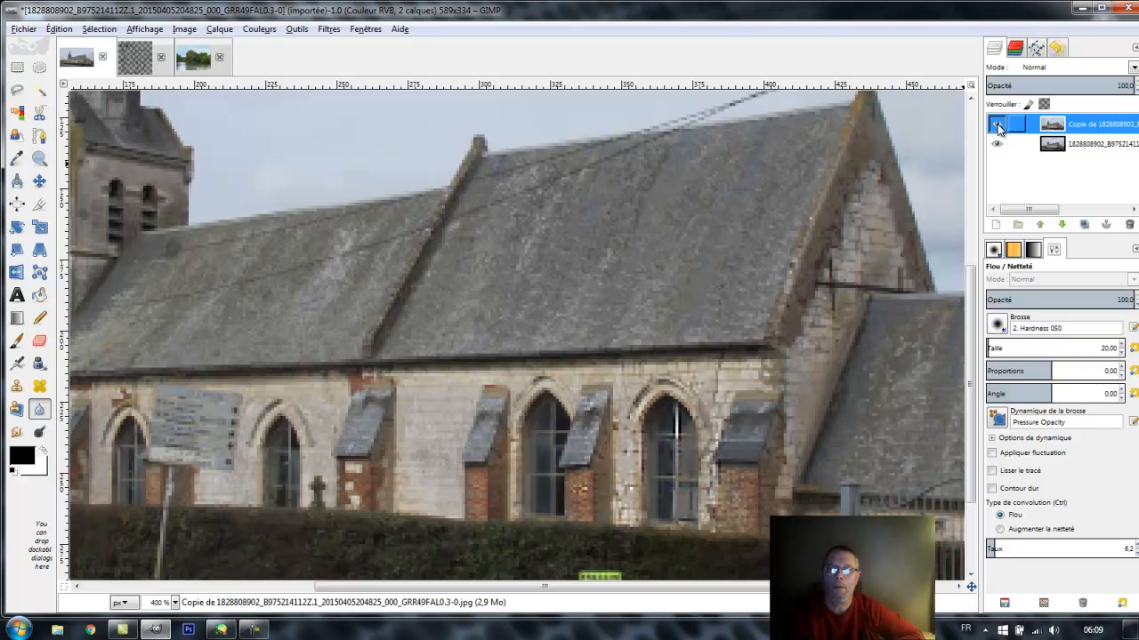
# Step: Sharpen the lower part of the window nearest the gable with Augmenter la netteté at a rate of 30.6
pyautogui.click(999, 529)
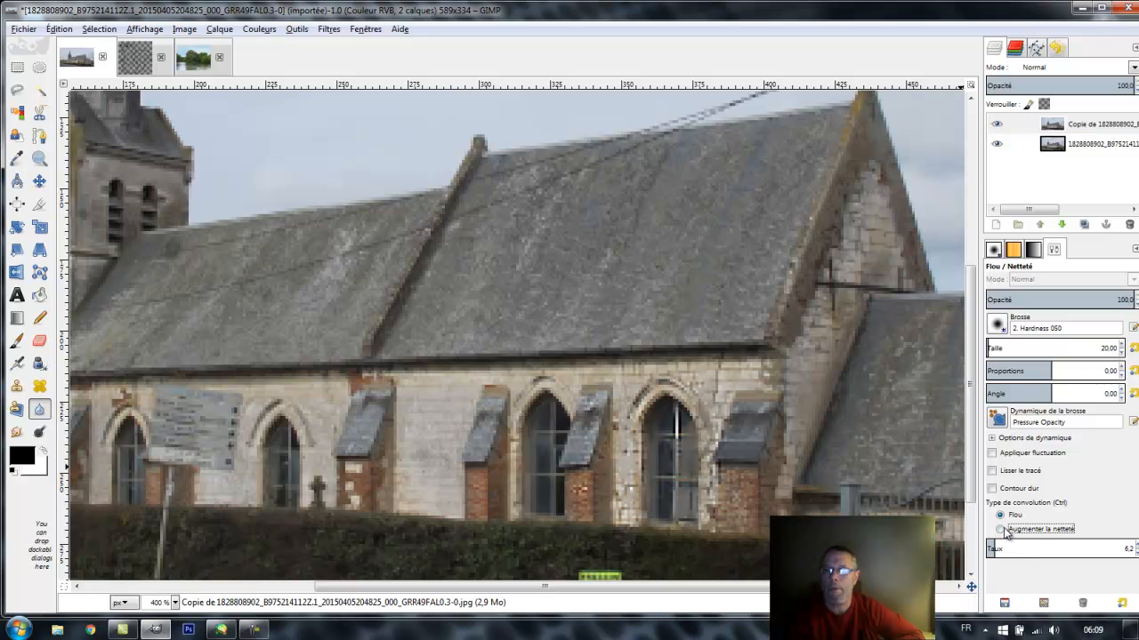
pyautogui.click(1030, 548)
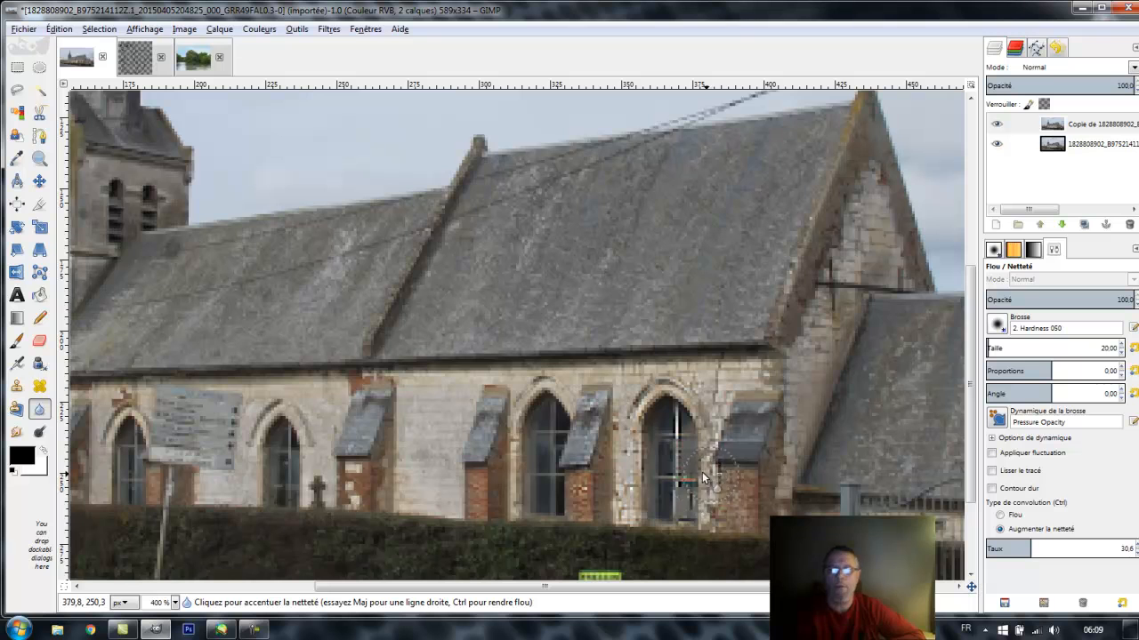
# Step: Compare the whole photo with and without the retouched duplicate layer by toggling its visibility
pyautogui.press('ctrl')
pyautogui.scroll(-3, 687, 461)
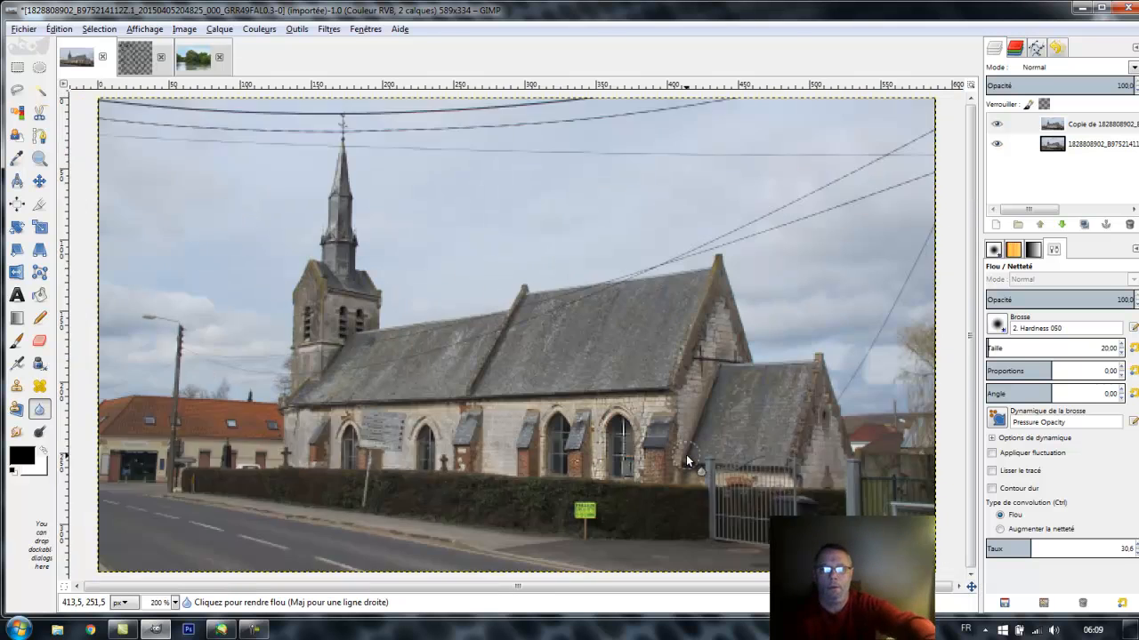
pyautogui.click(999, 127)
pyautogui.click(996, 126)
pyautogui.click(997, 126)
pyautogui.click(996, 125)
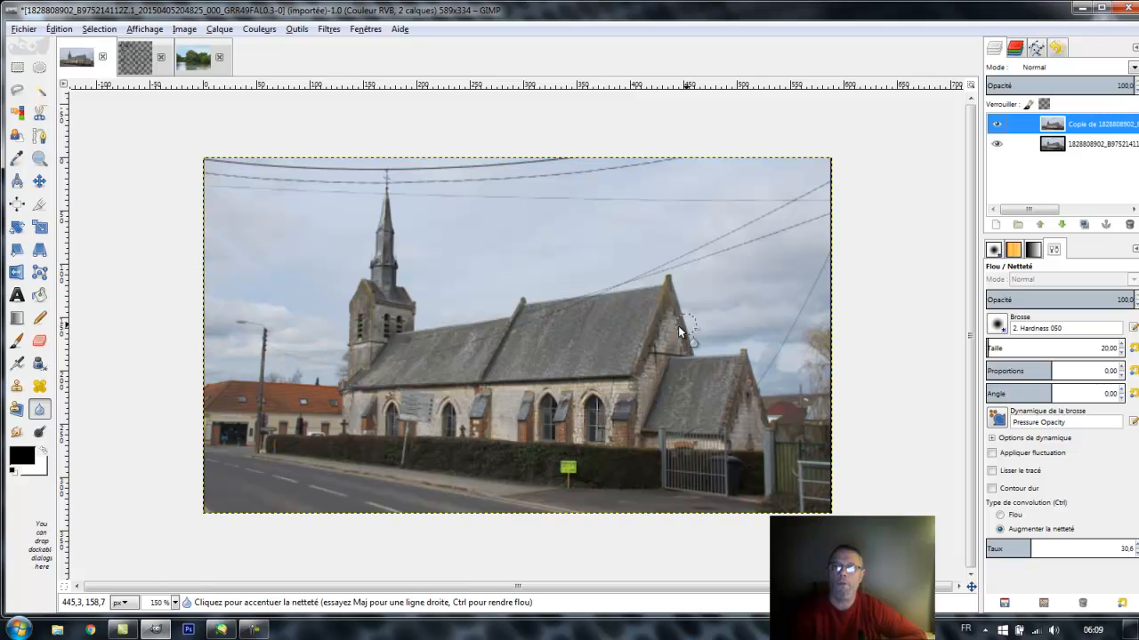
# Step: Delete the retouched duplicate layer after a last comparison, and make a fresh duplicate of the original church layer
pyautogui.click(997, 123)
pyautogui.click(997, 123)
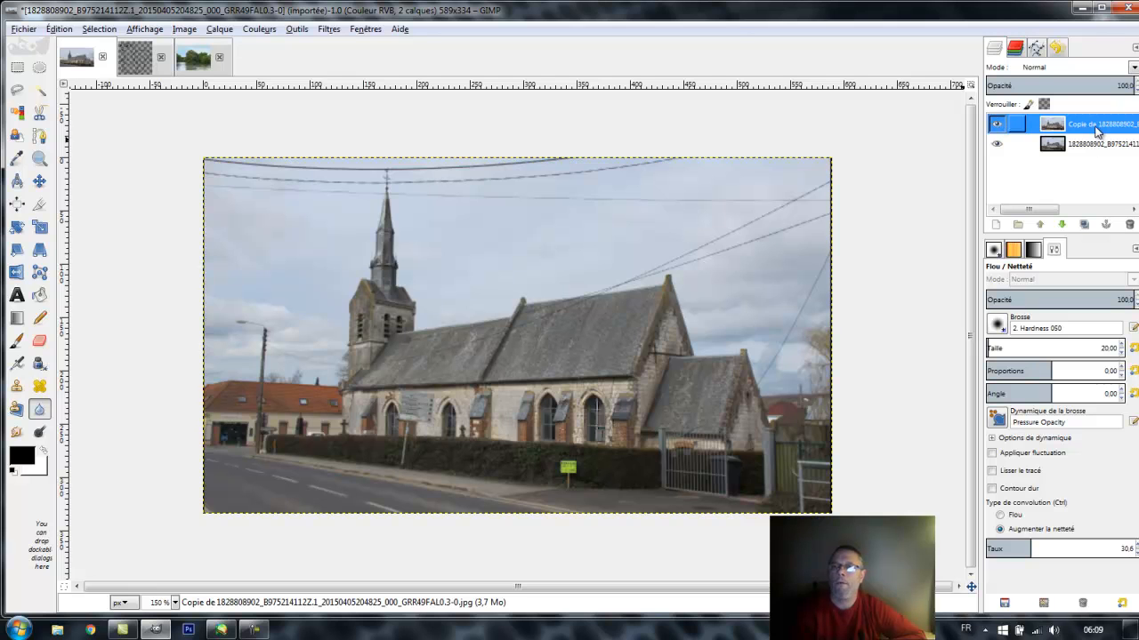
pyautogui.click(1130, 225)
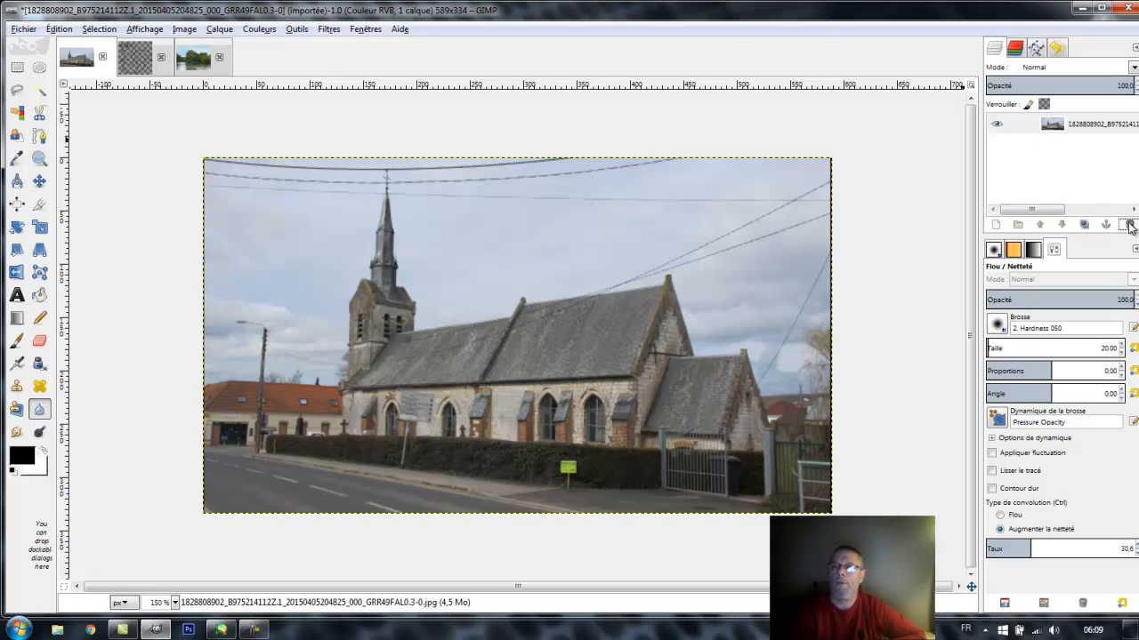
pyautogui.click(1084, 224)
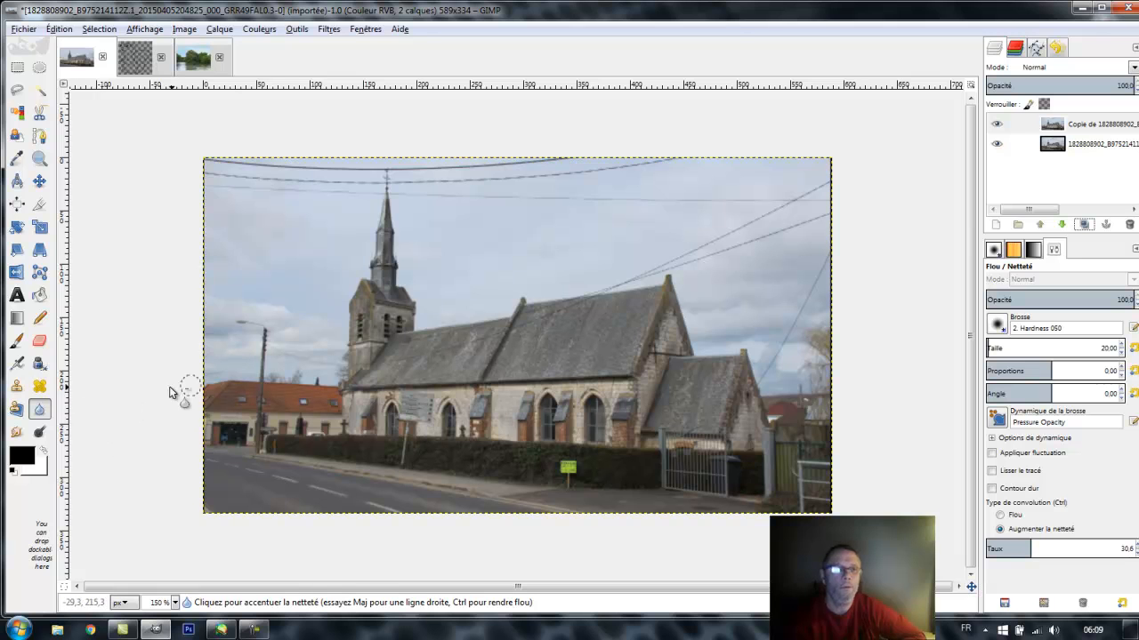
# Step: Darken both sections of the nave roof with the Éclaircir/Assombrir tool set to Assombrir in Demi-teintes
pyautogui.click(39, 434)
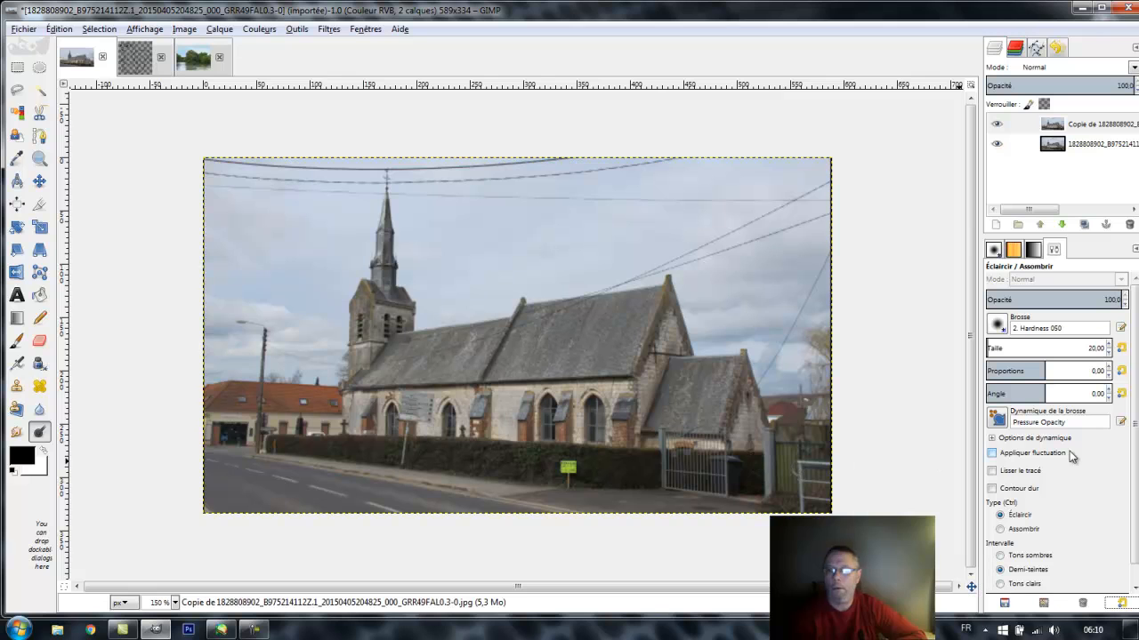
pyautogui.click(1000, 531)
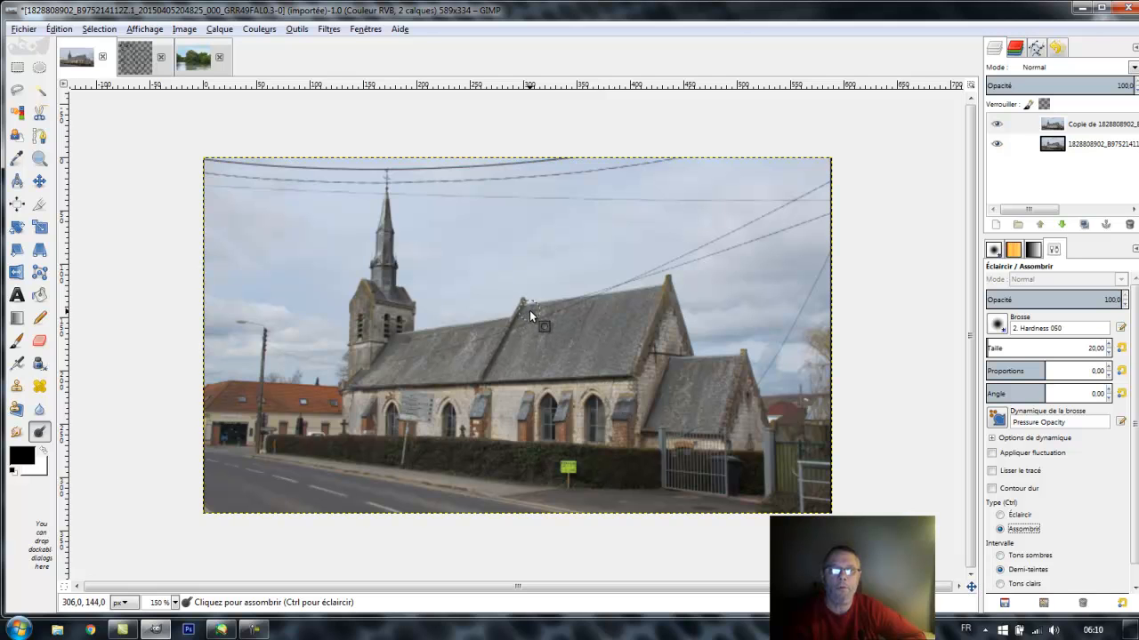
pyautogui.moveTo(530, 311); pyautogui.dragTo(500, 364)
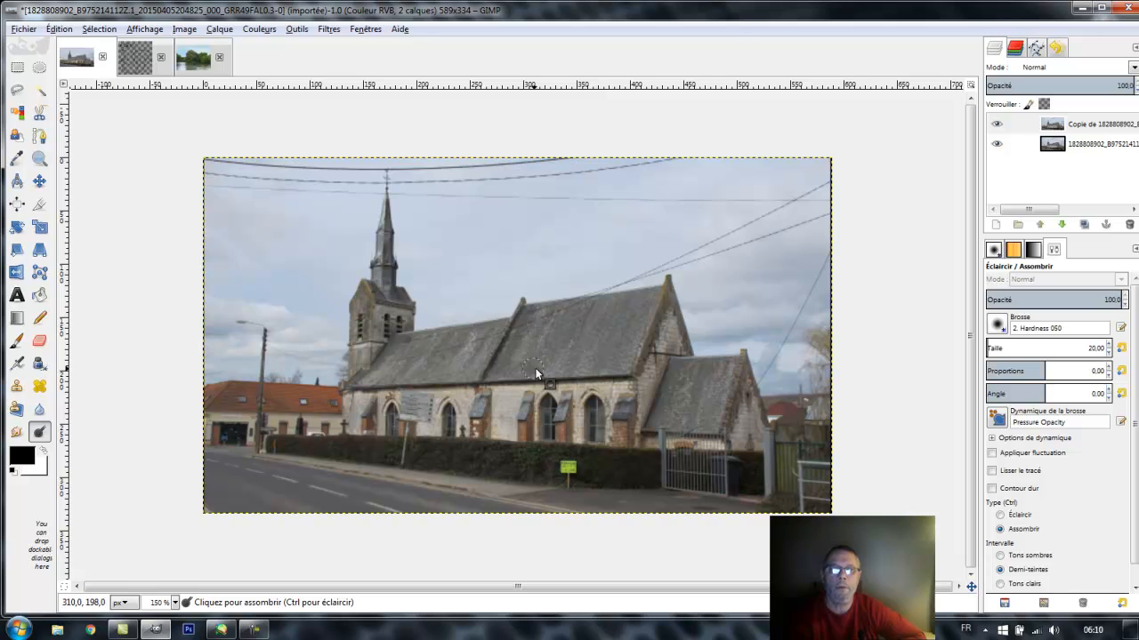
pyautogui.moveTo(542, 312)
pyautogui.mouseDown()
pyautogui.moveTo(651, 298)
pyautogui.moveTo(535, 315)
pyautogui.moveTo(641, 316)
pyautogui.moveTo(508, 330)
pyautogui.moveTo(656, 335)
pyautogui.mouseUp()
pyautogui.moveTo(502, 354); pyautogui.dragTo(641, 359)
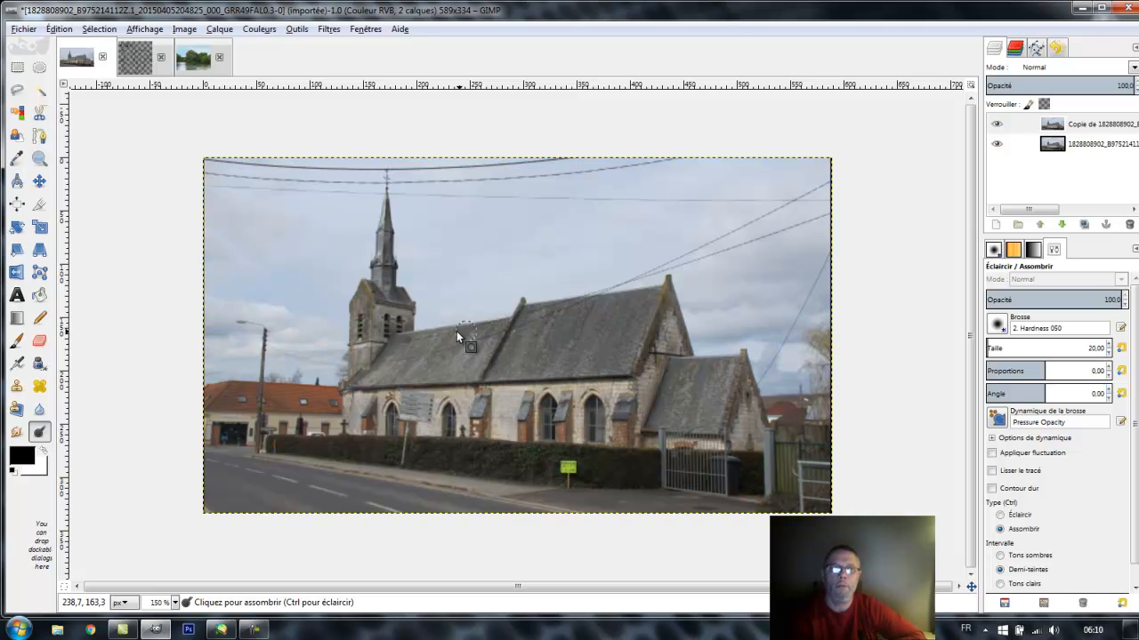
pyautogui.moveTo(385, 343)
pyautogui.mouseDown()
pyautogui.moveTo(433, 358)
pyautogui.moveTo(499, 350)
pyautogui.mouseUp()
pyautogui.moveTo(391, 353)
pyautogui.mouseDown()
pyautogui.moveTo(462, 367)
pyautogui.moveTo(357, 377)
pyautogui.moveTo(490, 346)
pyautogui.mouseUp()
# Step: Darken the church wall, gate, lower roof edge, signboard and the fenced area beyond the gate with Assombrir
pyautogui.moveTo(353, 406)
pyautogui.mouseDown()
pyautogui.moveTo(643, 415)
pyautogui.moveTo(670, 370)
pyautogui.moveTo(642, 395)
pyautogui.moveTo(667, 331)
pyautogui.moveTo(684, 350)
pyautogui.moveTo(718, 355)
pyautogui.moveTo(722, 385)
pyautogui.moveTo(739, 358)
pyautogui.moveTo(761, 457)
pyautogui.moveTo(721, 413)
pyautogui.moveTo(651, 433)
pyautogui.moveTo(677, 421)
pyautogui.moveTo(680, 390)
pyautogui.moveTo(650, 380)
pyautogui.mouseUp()
pyautogui.moveTo(542, 418); pyautogui.dragTo(739, 443)
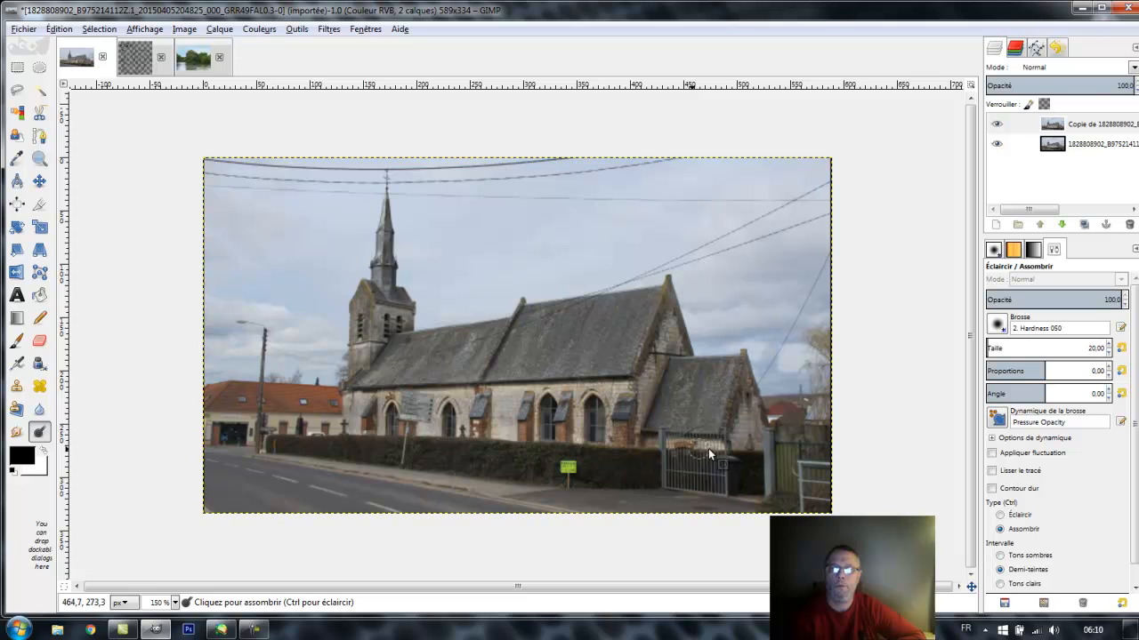
pyautogui.moveTo(712, 483)
pyautogui.mouseDown()
pyautogui.moveTo(408, 454)
pyautogui.moveTo(504, 483)
pyautogui.moveTo(591, 486)
pyautogui.moveTo(275, 445)
pyautogui.moveTo(415, 461)
pyautogui.moveTo(333, 429)
pyautogui.moveTo(607, 469)
pyautogui.moveTo(433, 432)
pyautogui.moveTo(695, 445)
pyautogui.mouseUp()
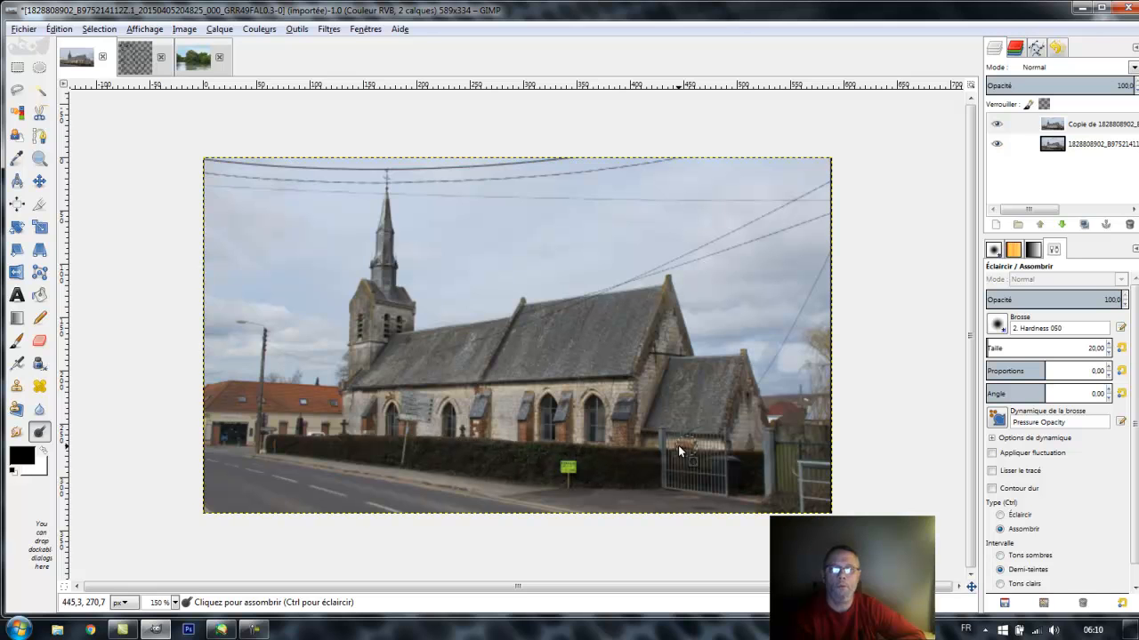
pyautogui.moveTo(357, 394)
pyautogui.mouseDown()
pyautogui.moveTo(216, 396)
pyautogui.moveTo(341, 400)
pyautogui.moveTo(234, 401)
pyautogui.moveTo(209, 416)
pyautogui.moveTo(303, 427)
pyautogui.moveTo(198, 421)
pyautogui.moveTo(247, 439)
pyautogui.moveTo(292, 434)
pyautogui.moveTo(250, 428)
pyautogui.moveTo(340, 414)
pyautogui.moveTo(376, 394)
pyautogui.moveTo(382, 301)
pyautogui.moveTo(351, 368)
pyautogui.moveTo(362, 307)
pyautogui.moveTo(363, 340)
pyautogui.moveTo(394, 294)
pyautogui.moveTo(390, 186)
pyautogui.moveTo(377, 289)
pyautogui.moveTo(396, 295)
pyautogui.moveTo(384, 349)
pyautogui.moveTo(352, 301)
pyautogui.moveTo(415, 325)
pyautogui.moveTo(417, 368)
pyautogui.moveTo(496, 376)
pyautogui.mouseUp()
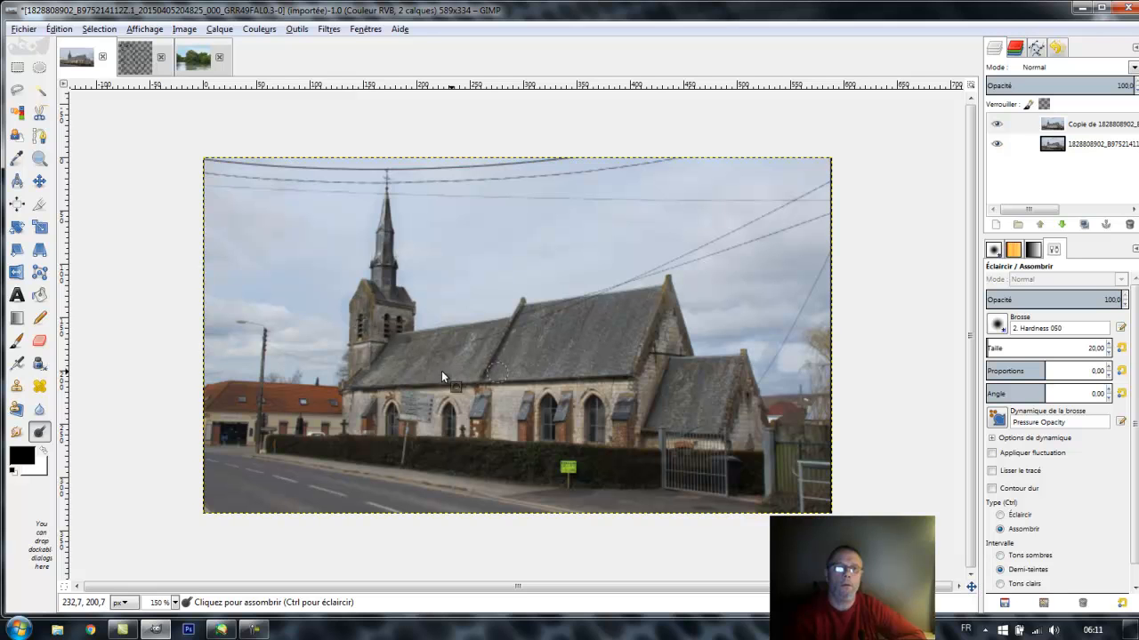
pyautogui.moveTo(401, 408); pyautogui.dragTo(435, 416)
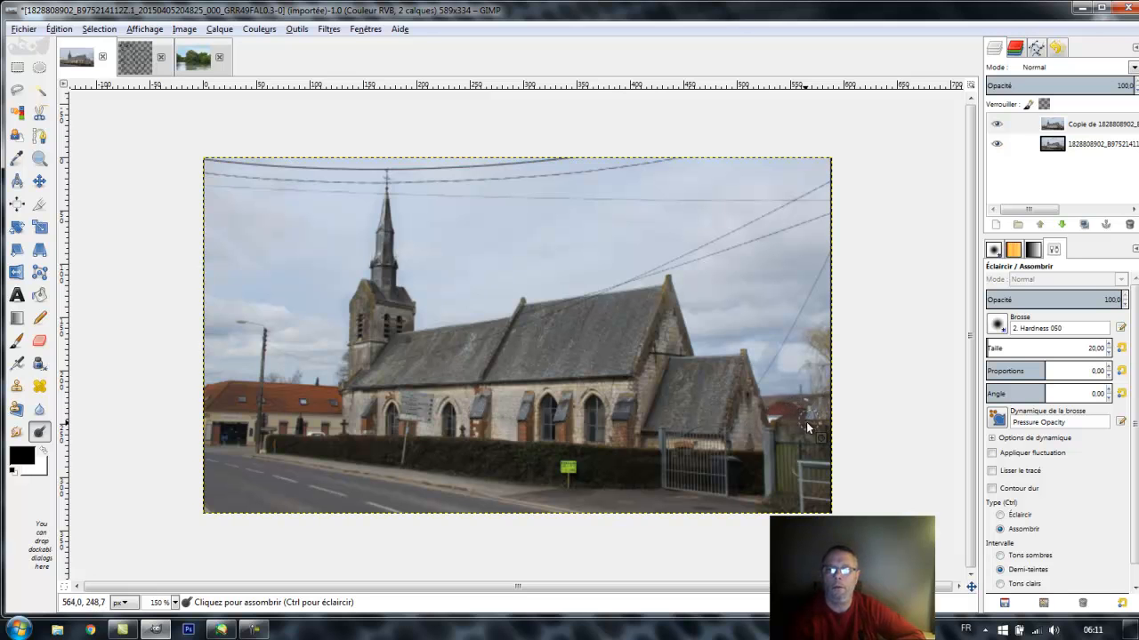
pyautogui.moveTo(771, 494)
pyautogui.mouseDown()
pyautogui.moveTo(830, 504)
pyautogui.moveTo(726, 485)
pyautogui.moveTo(757, 462)
pyautogui.moveTo(752, 451)
pyautogui.moveTo(825, 492)
pyautogui.moveTo(767, 480)
pyautogui.moveTo(780, 456)
pyautogui.moveTo(815, 451)
pyautogui.mouseUp()
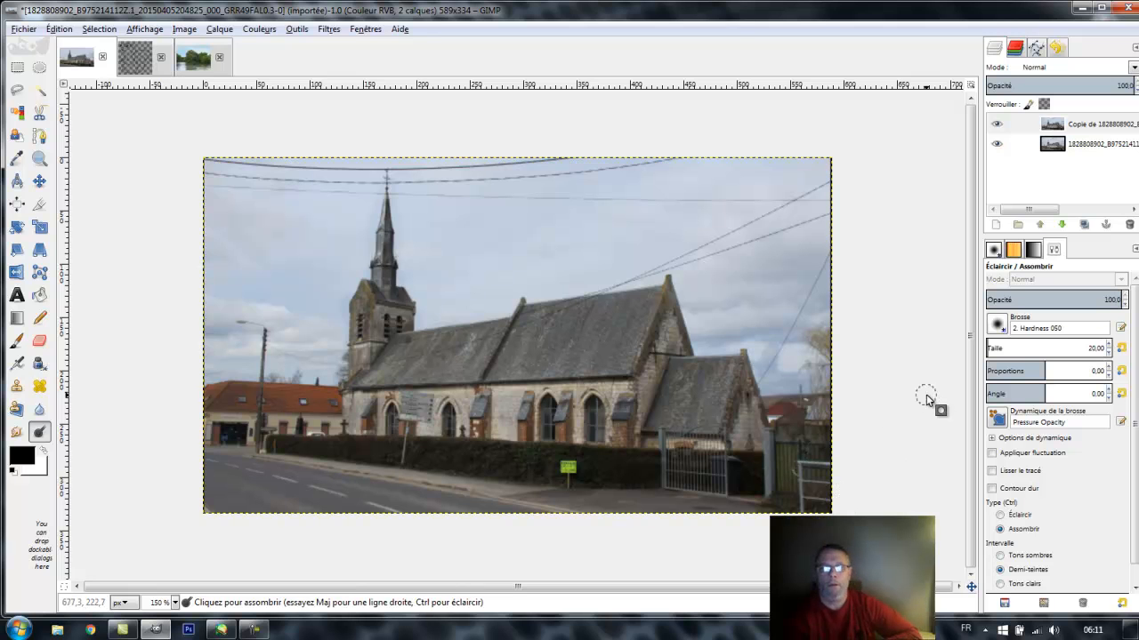
# Step: Toggle the duplicate layer's visibility repeatedly to compare the darkened church with the original
pyautogui.click(998, 127)
pyautogui.click(998, 126)
pyautogui.click(998, 126)
pyautogui.click(998, 127)
pyautogui.click(998, 126)
pyautogui.click(998, 126)
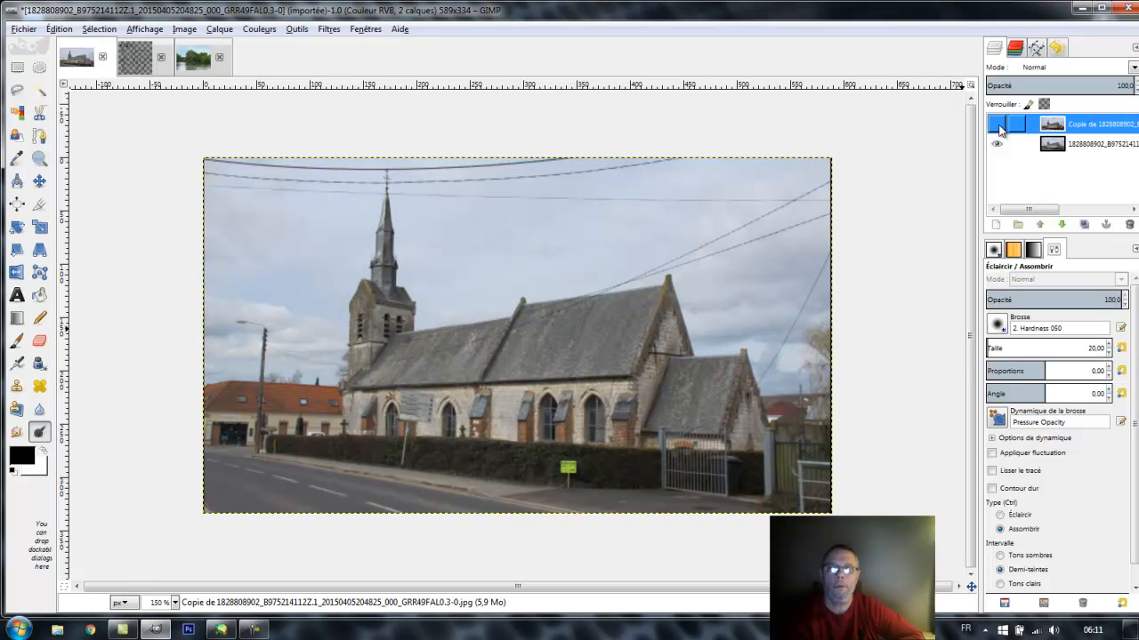
pyautogui.click(998, 127)
pyautogui.click(998, 126)
pyautogui.click(998, 126)
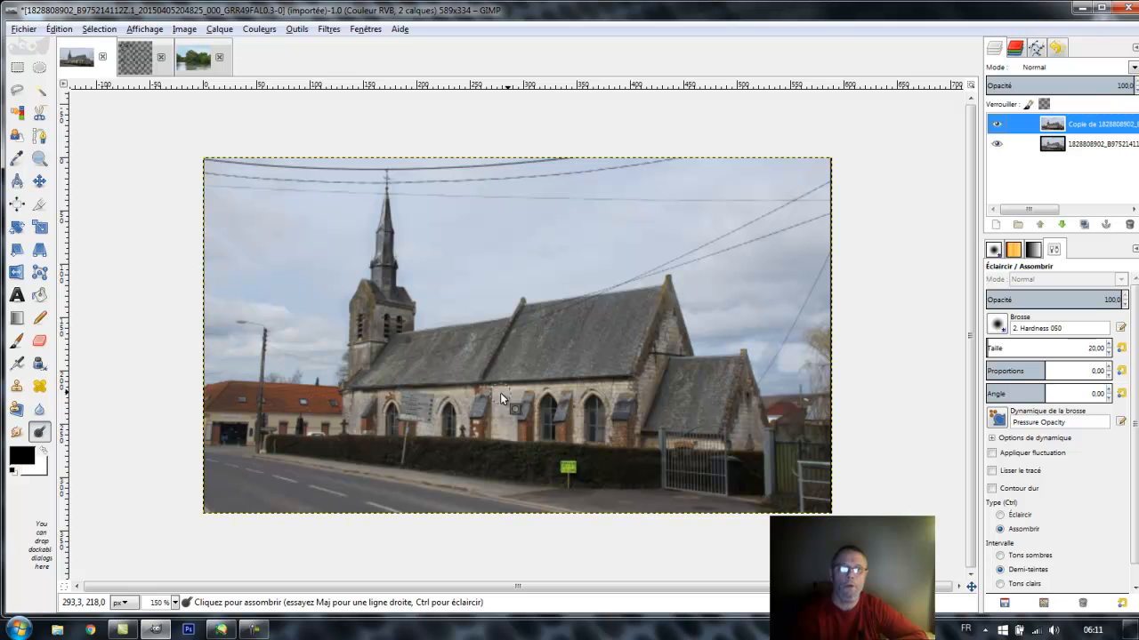
# Step: Try repeated Assombrir strokes over the middle of the larger nave roof, and revert them through the undo history
pyautogui.moveTo(525, 349)
pyautogui.mouseDown()
pyautogui.moveTo(598, 339)
pyautogui.moveTo(576, 338)
pyautogui.mouseUp()
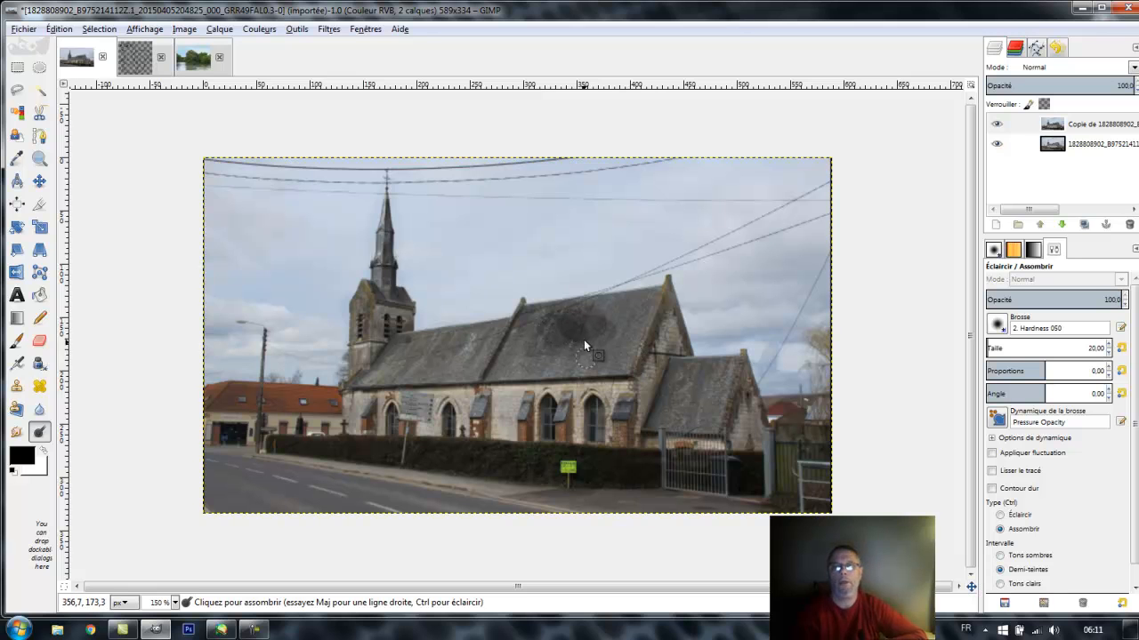
pyautogui.moveTo(577, 339)
pyautogui.mouseDown()
pyautogui.moveTo(553, 356)
pyautogui.moveTo(572, 330)
pyautogui.moveTo(654, 318)
pyautogui.moveTo(567, 346)
pyautogui.mouseUp()
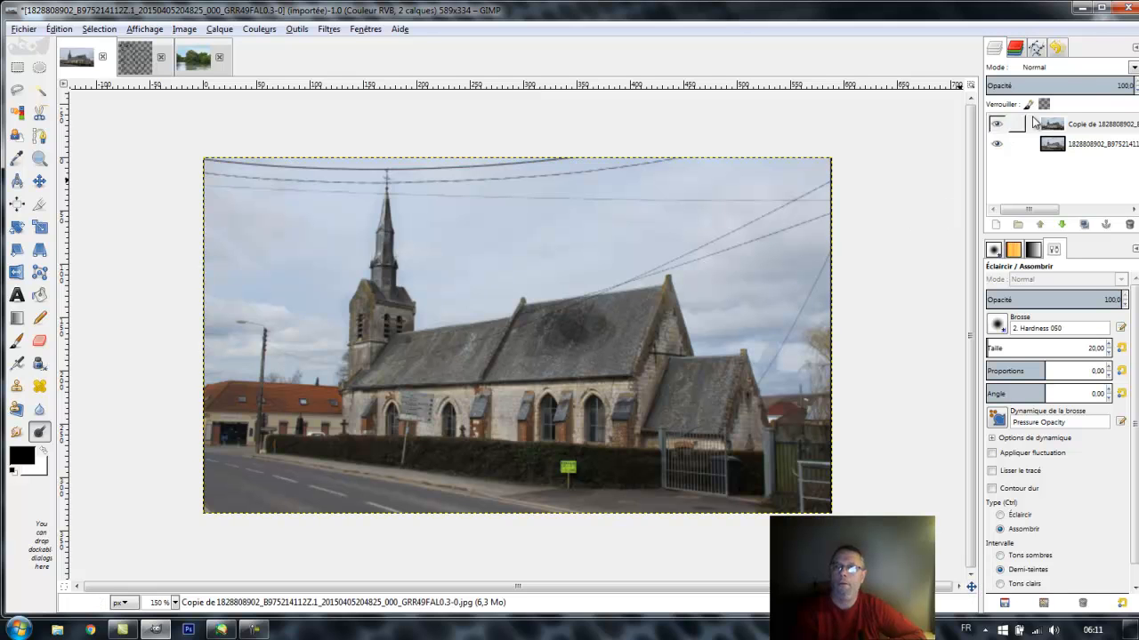
pyautogui.click(1057, 50)
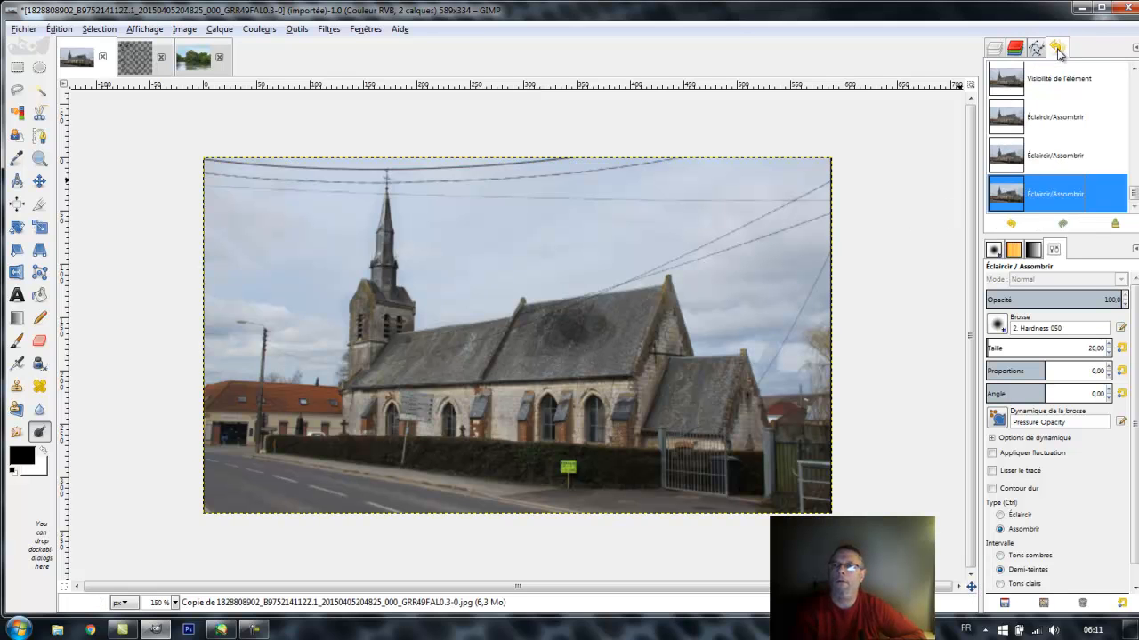
pyautogui.click(1047, 116)
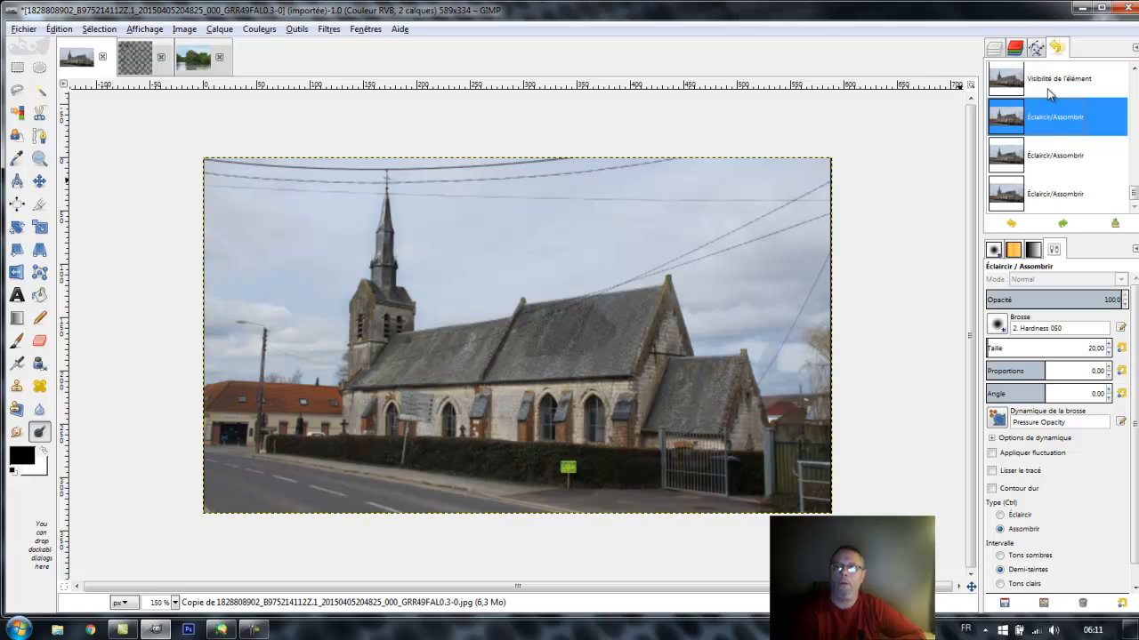
pyautogui.click(1047, 81)
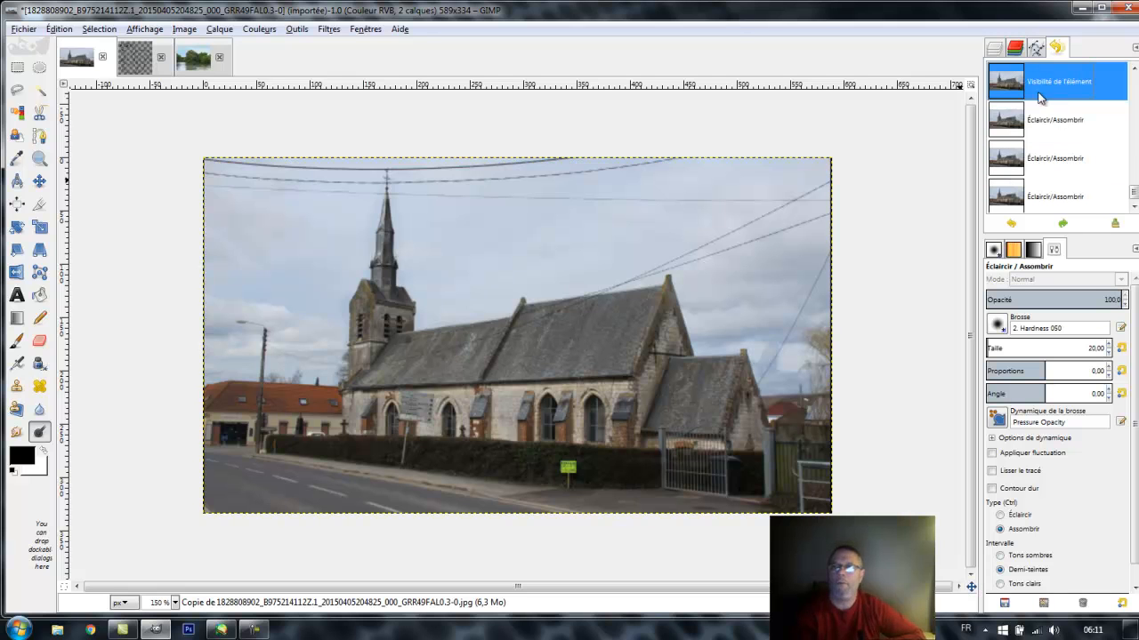
pyautogui.click(994, 49)
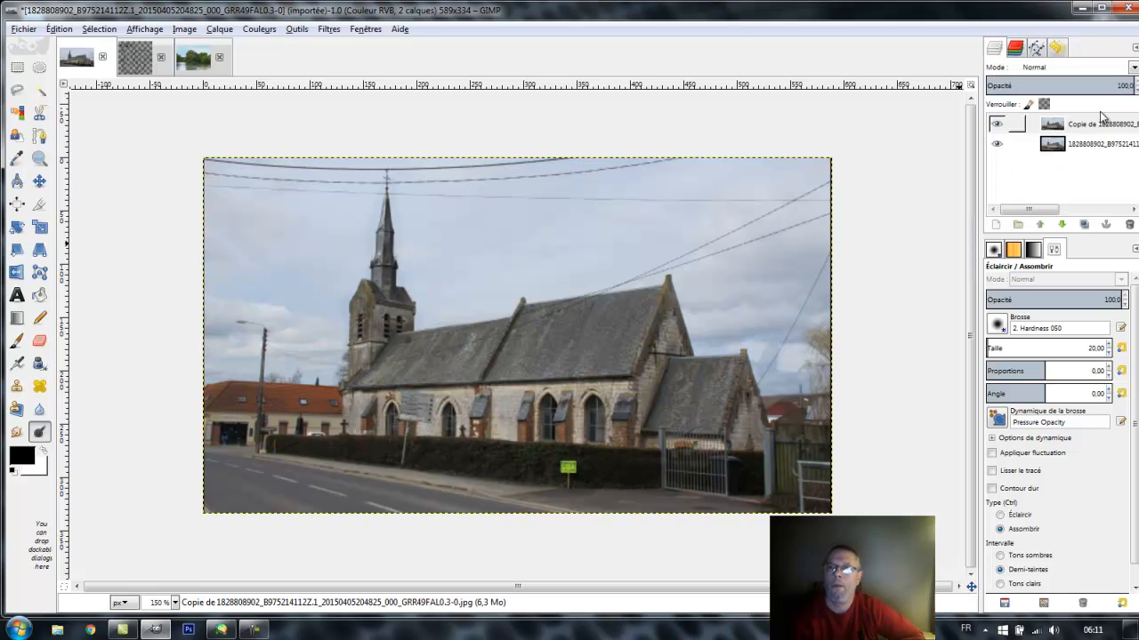
pyautogui.click(1055, 49)
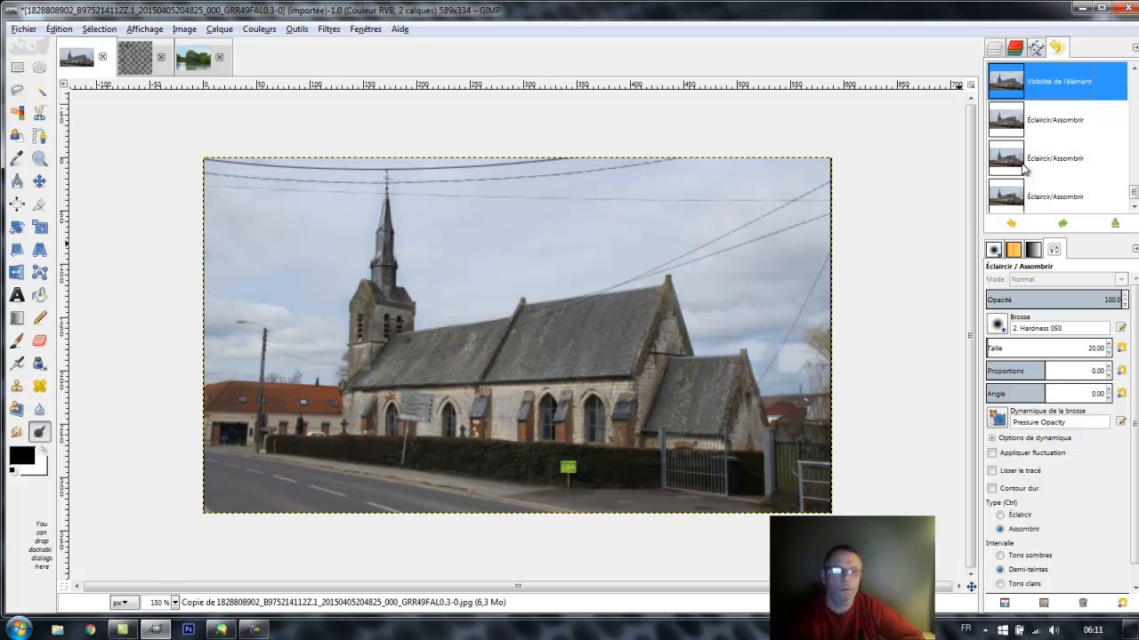
pyautogui.click(993, 52)
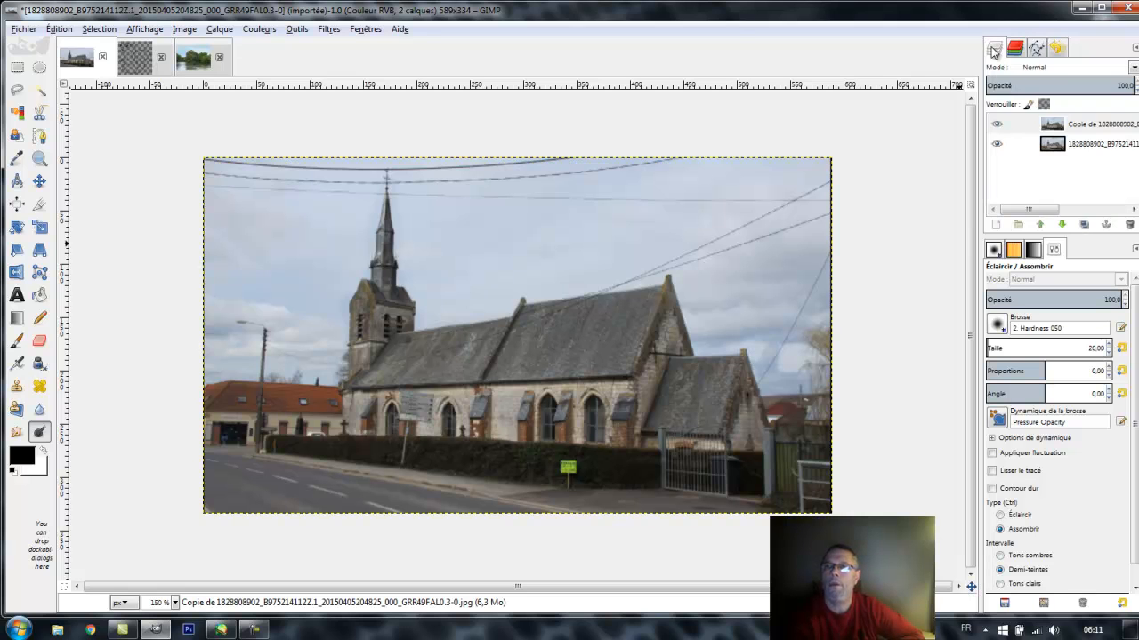
# Step: Try Éclaircir in Demi-teintes on the larger nave roof, and revert the lightening strokes through the undo history
pyautogui.click(1000, 516)
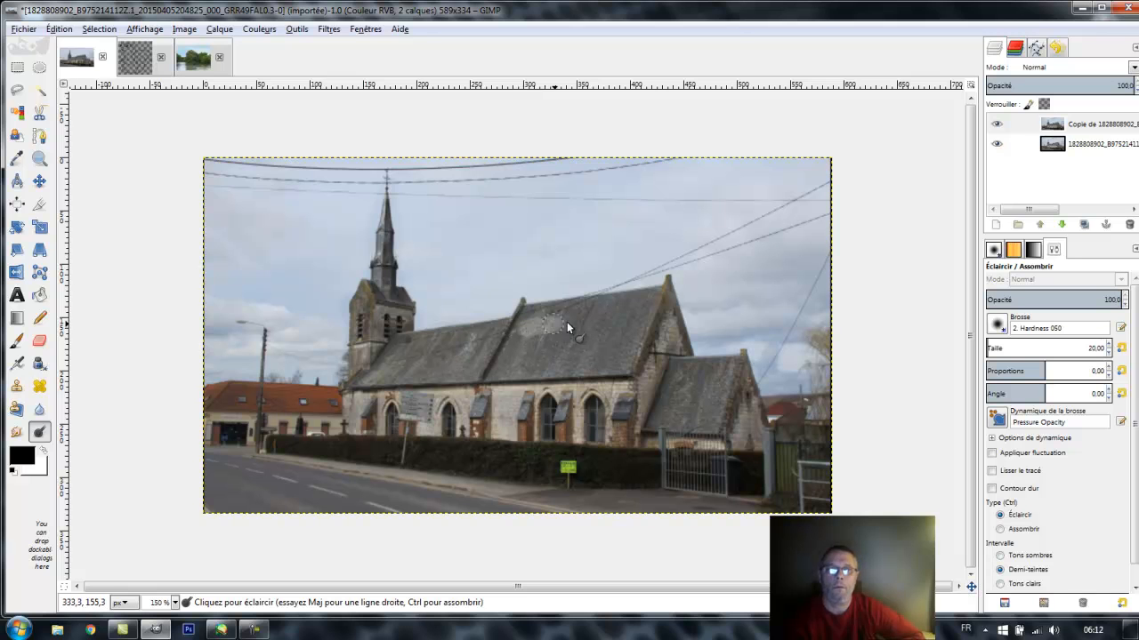
pyautogui.moveTo(518, 342)
pyautogui.mouseDown()
pyautogui.moveTo(595, 335)
pyautogui.moveTo(545, 340)
pyautogui.moveTo(598, 352)
pyautogui.mouseUp()
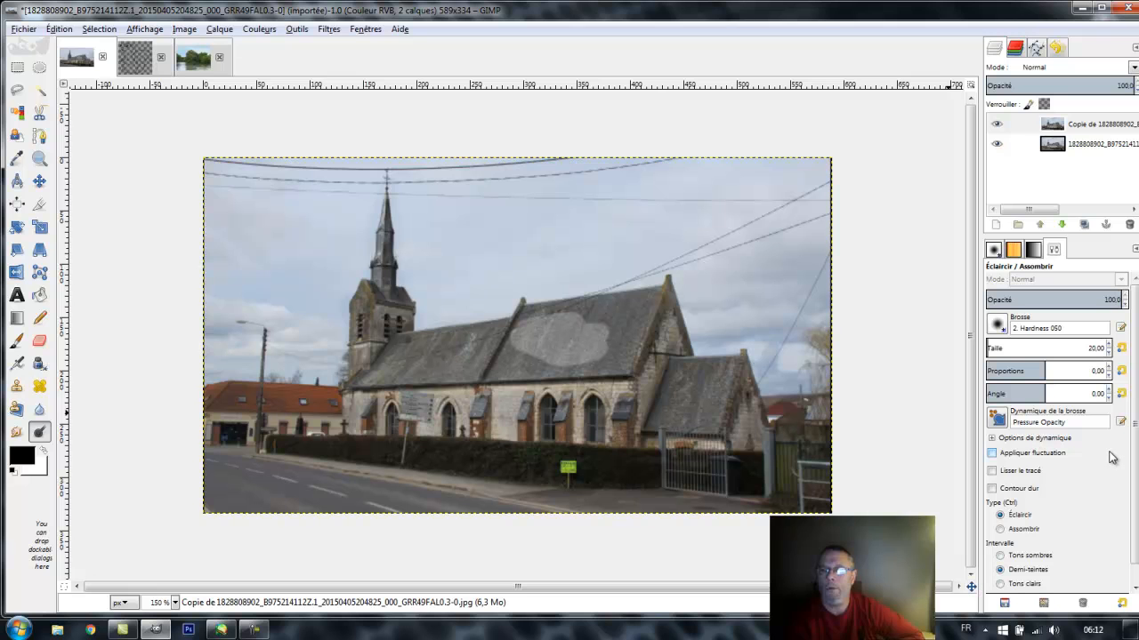
pyautogui.scroll(-2, 1134, 472)
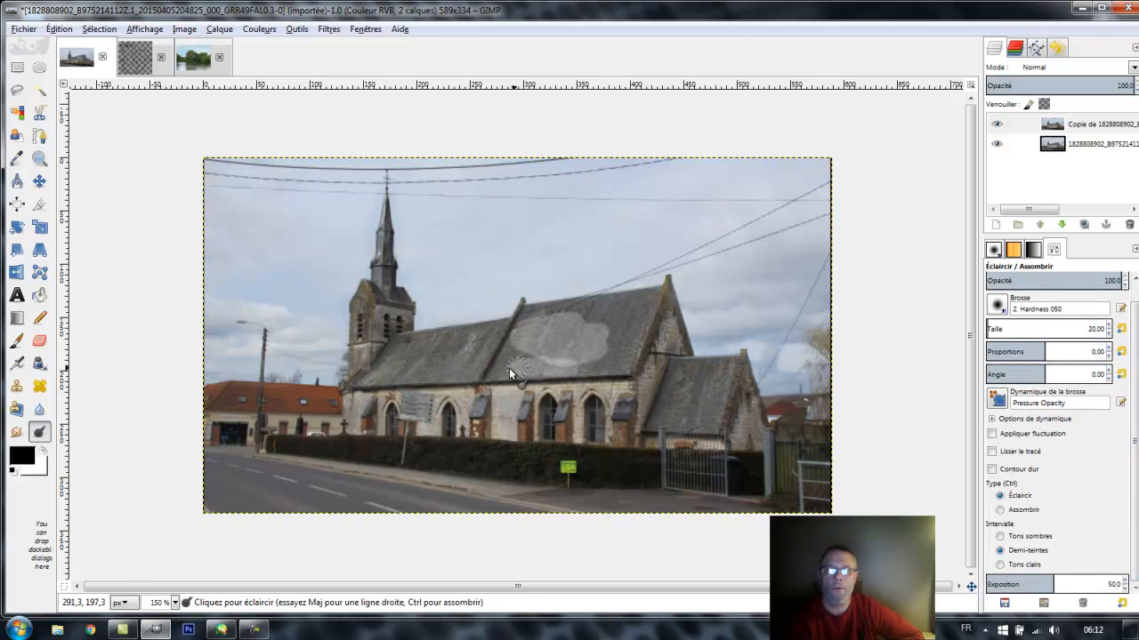
pyautogui.moveTo(529, 317); pyautogui.dragTo(601, 308)
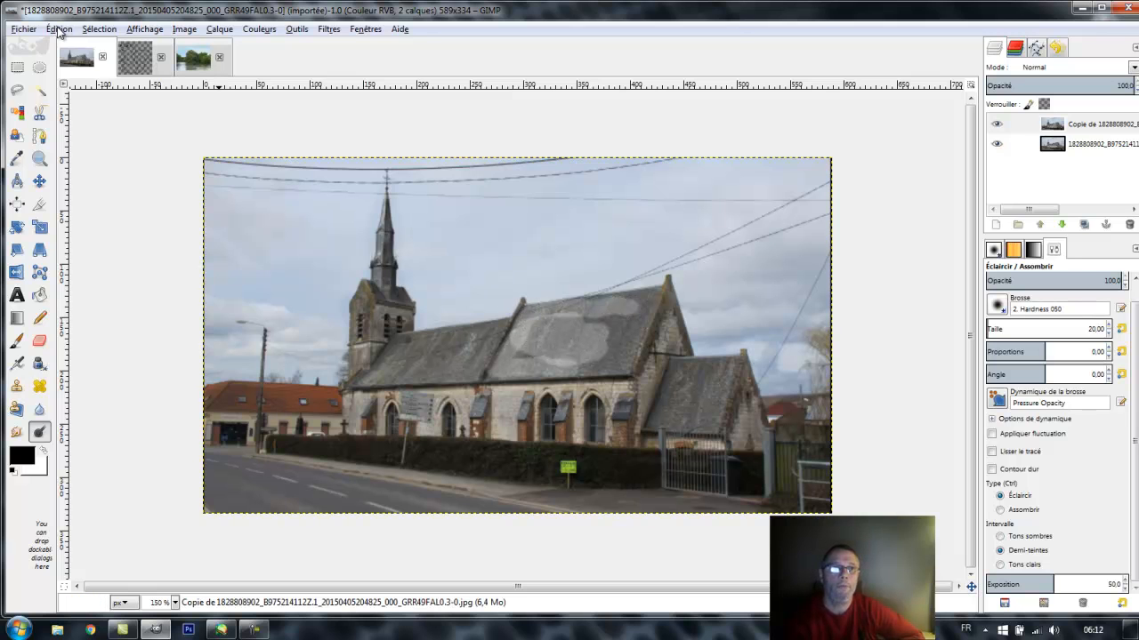
pyautogui.click(1057, 47)
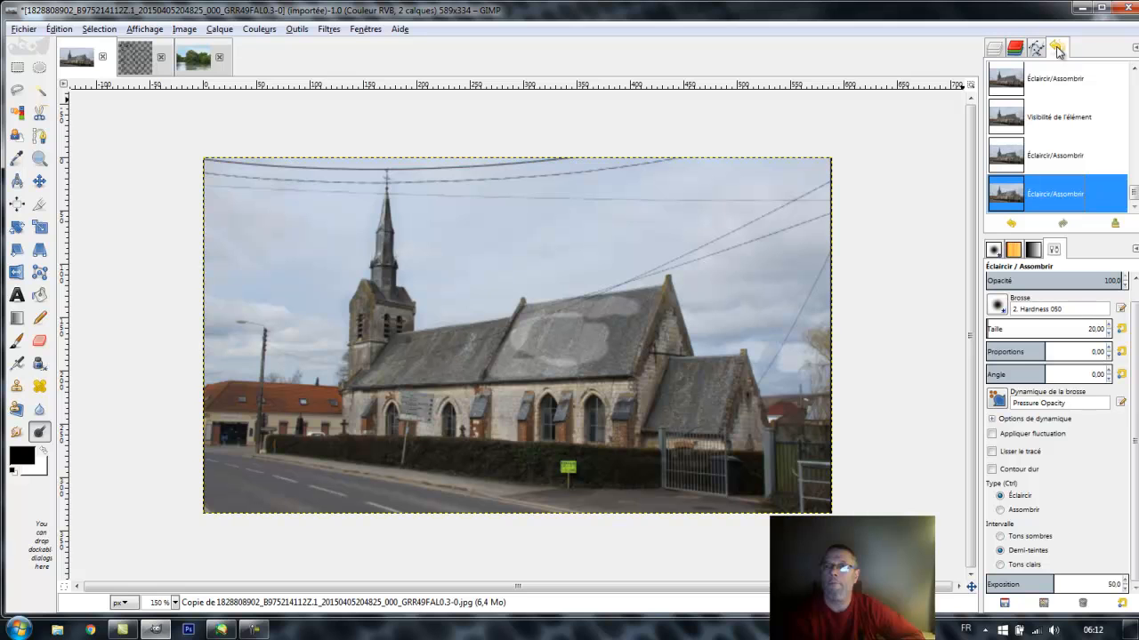
pyautogui.click(1007, 86)
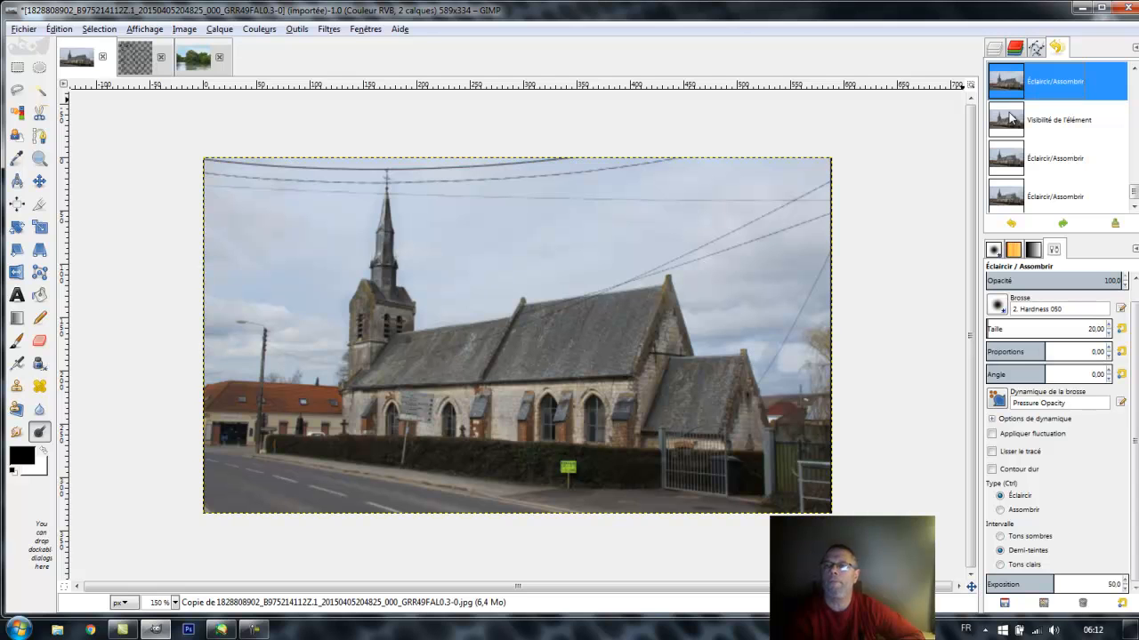
pyautogui.click(994, 49)
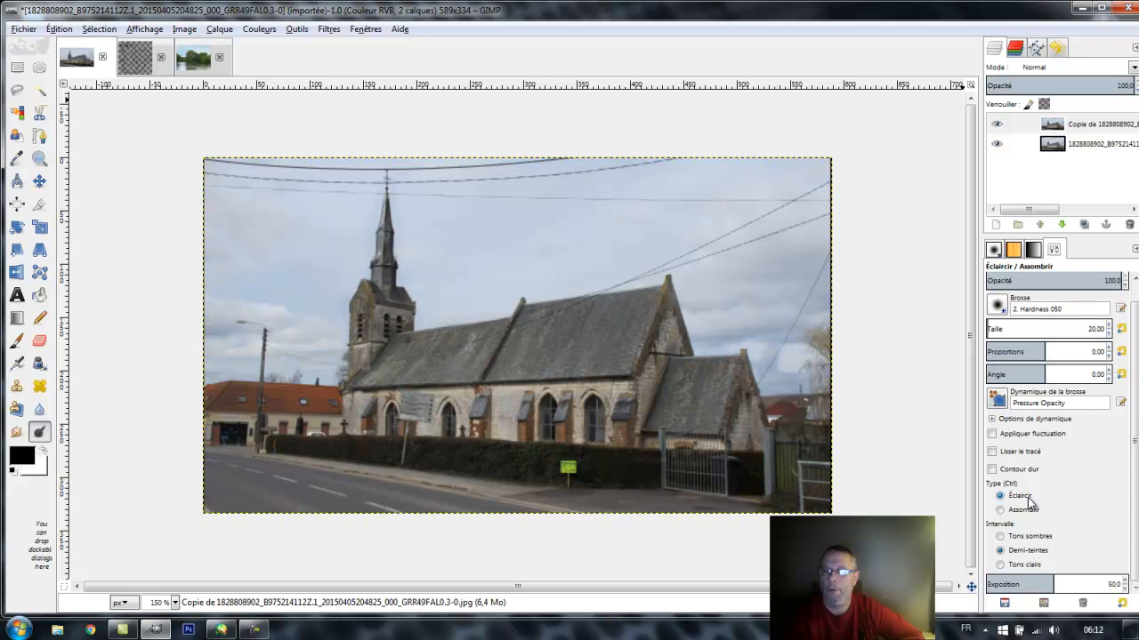
# Step: Try Éclaircir on the larger nave roof at exposures of 7.9 and 96.3, and revert the strokes through the undo history
pyautogui.click(1000, 585)
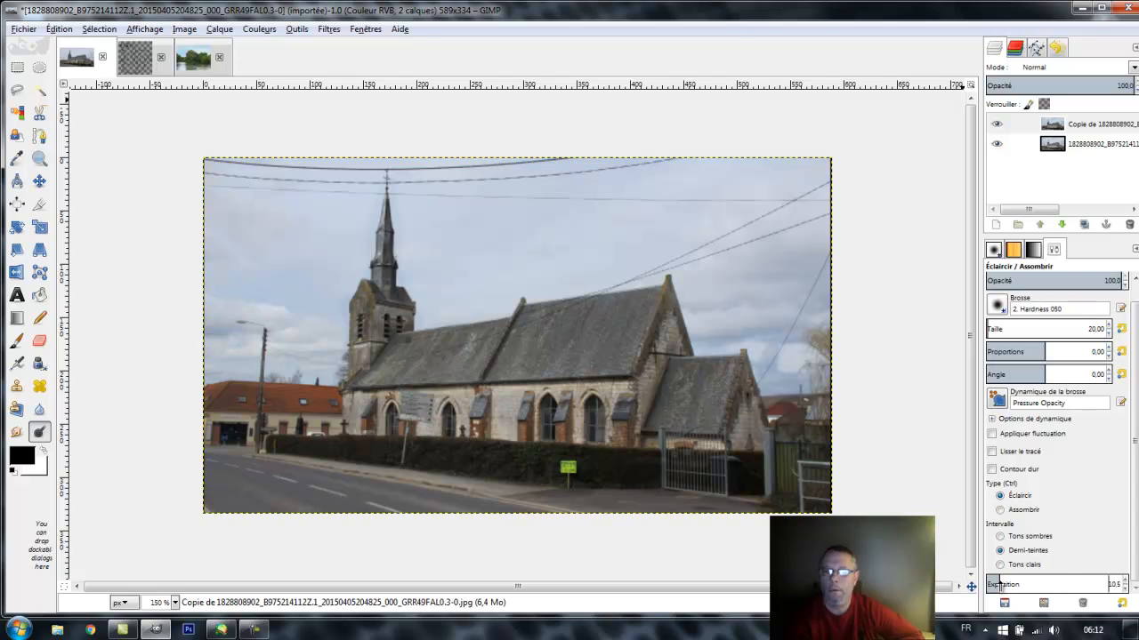
pyautogui.moveTo(998, 585); pyautogui.dragTo(994, 585)
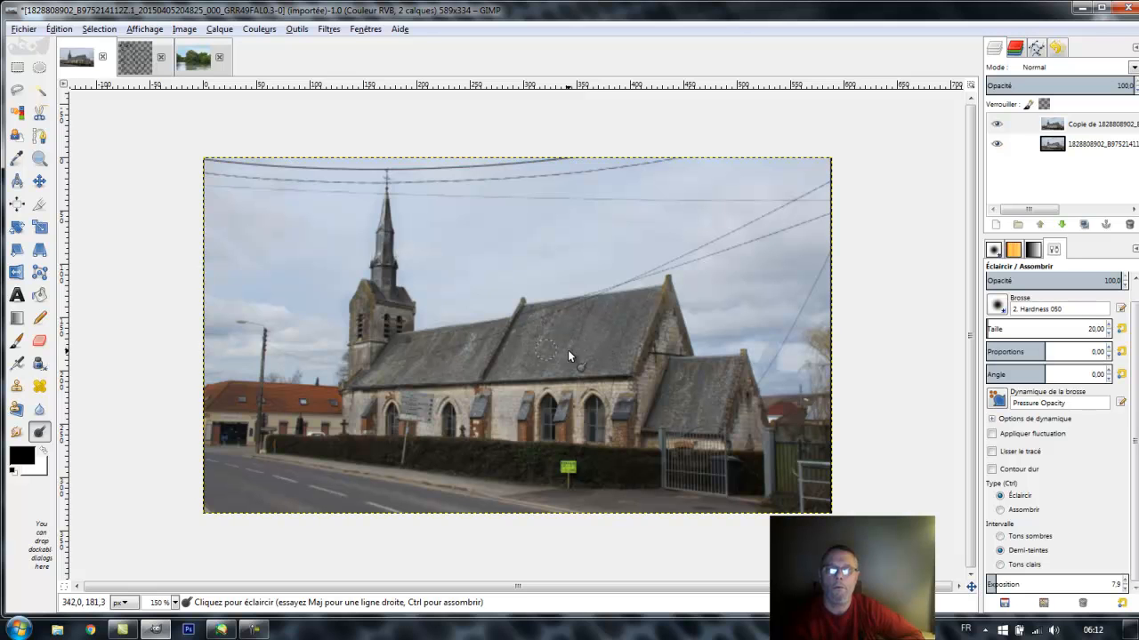
pyautogui.click(1116, 581)
pyautogui.moveTo(576, 334)
pyautogui.mouseDown()
pyautogui.moveTo(595, 339)
pyautogui.moveTo(563, 344)
pyautogui.moveTo(587, 338)
pyautogui.mouseUp()
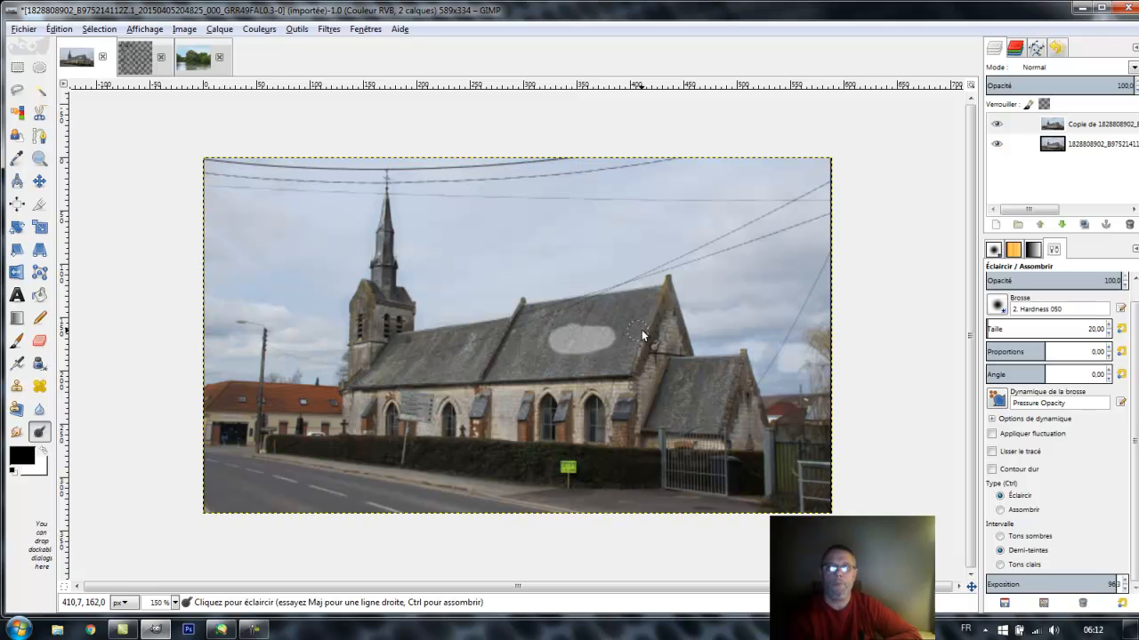
pyautogui.click(1056, 48)
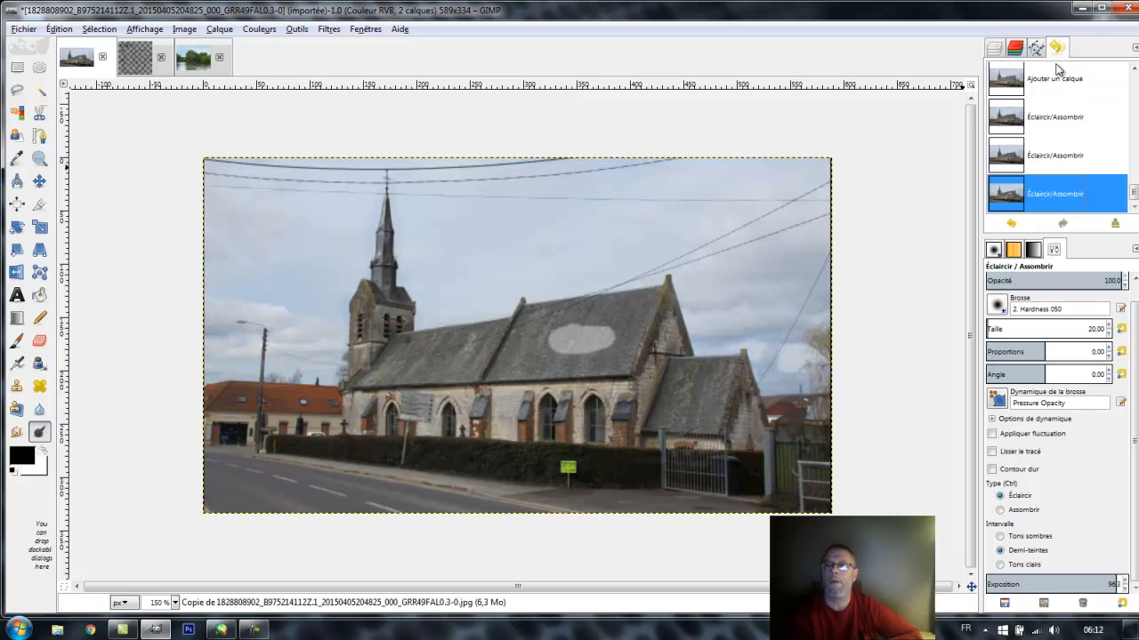
pyautogui.click(1045, 129)
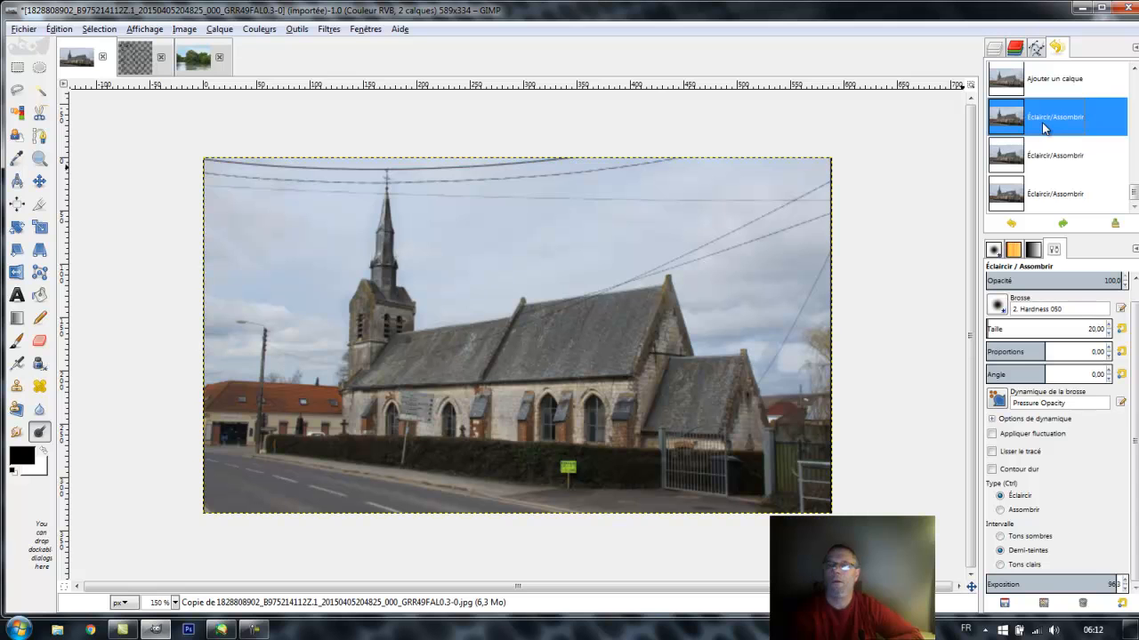
# Step: Try Éclaircir in Tons sombres on the larger nave roof, and revert the stroke through the undo history
pyautogui.click(1001, 537)
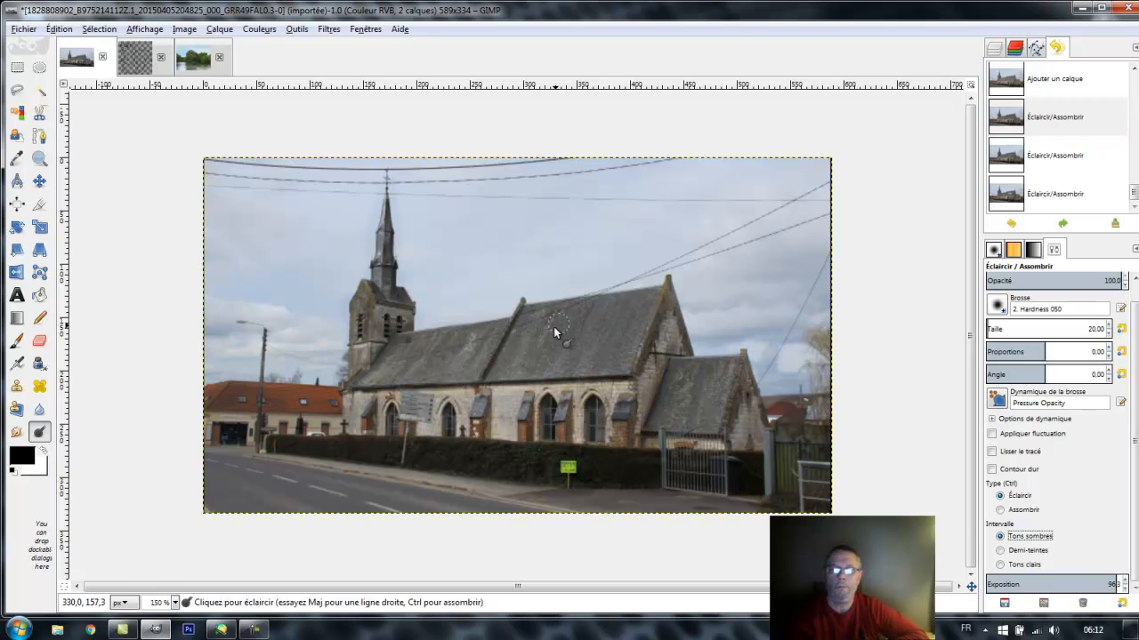
pyautogui.moveTo(514, 345); pyautogui.dragTo(605, 329)
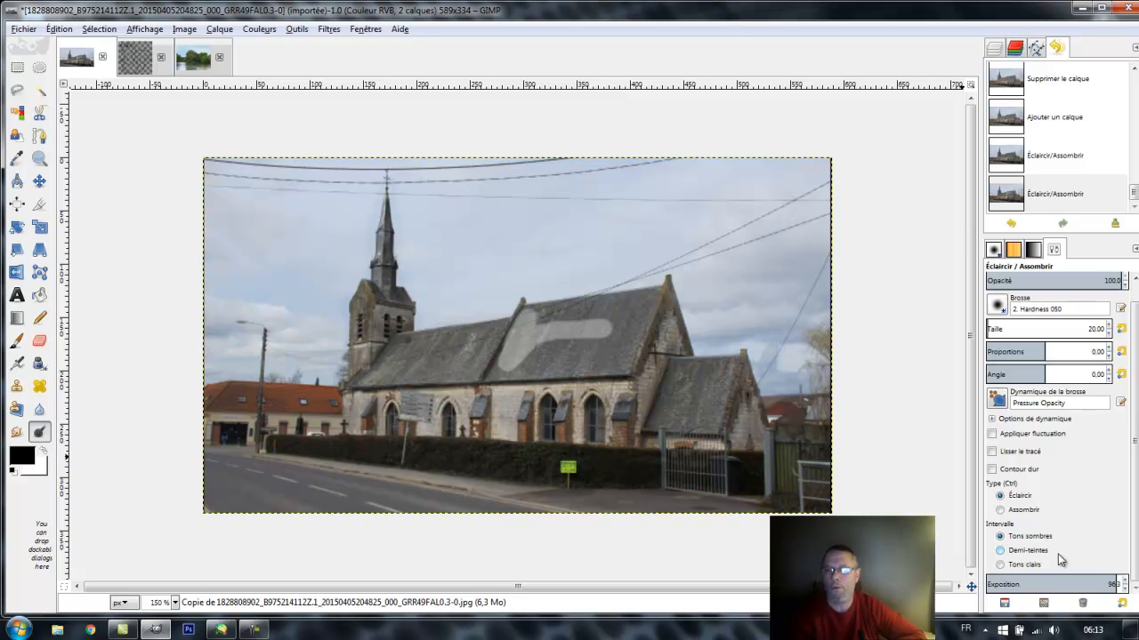
pyautogui.click(1053, 156)
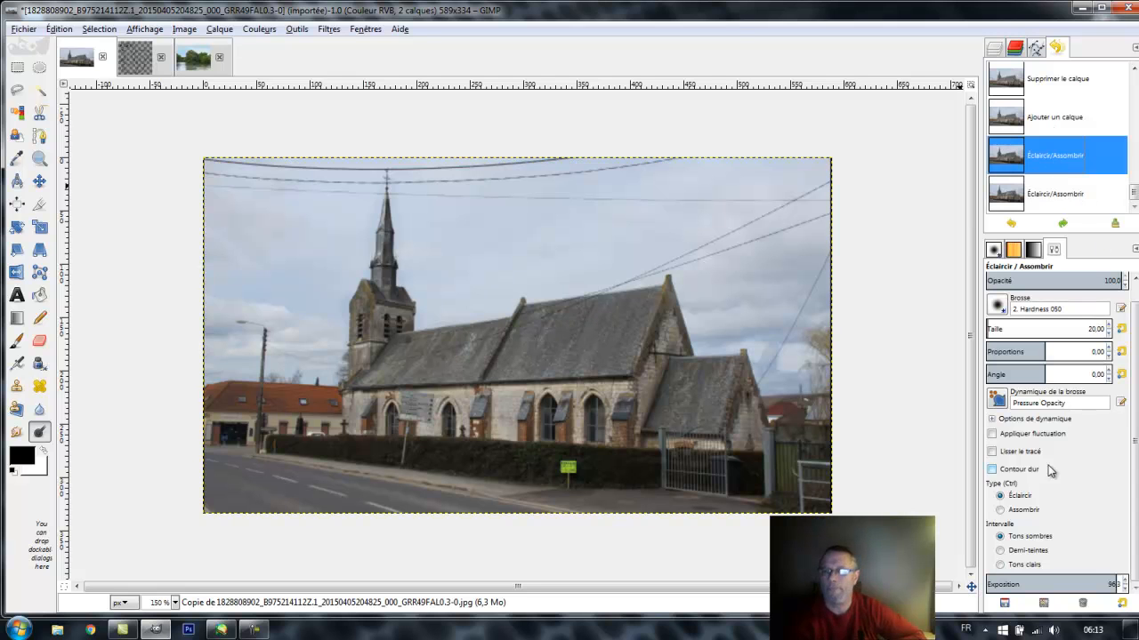
# Step: Set the exposure to 12.0 and lighten the nave roof in Tons sombres and patches of the sky in Tons clairs
pyautogui.moveTo(1042, 583); pyautogui.dragTo(1003, 584)
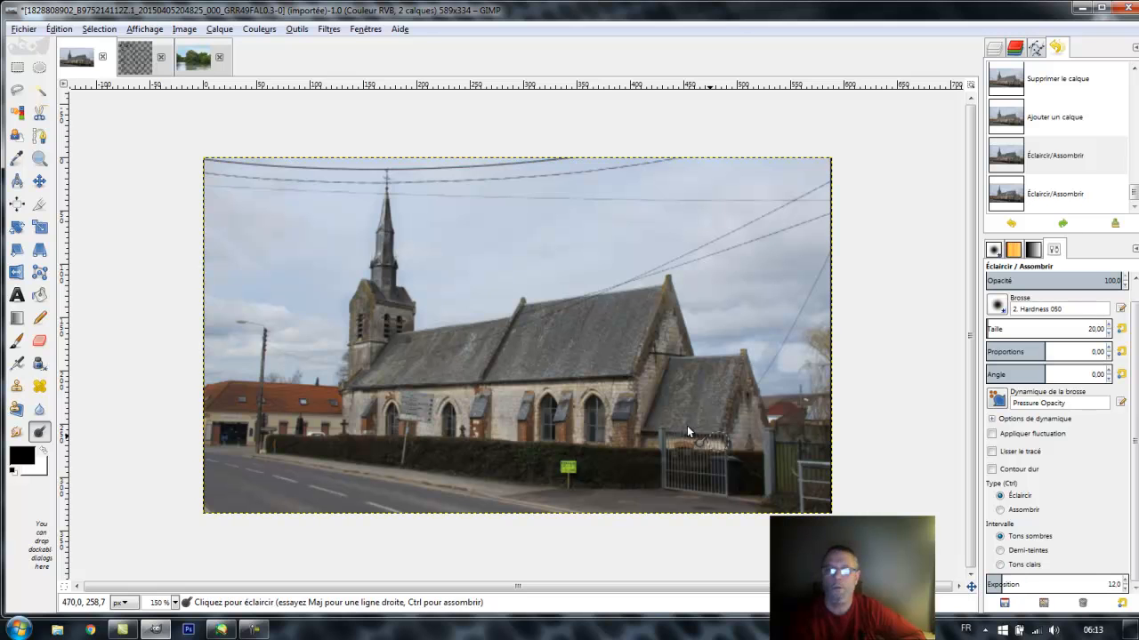
pyautogui.moveTo(591, 333); pyautogui.dragTo(537, 328)
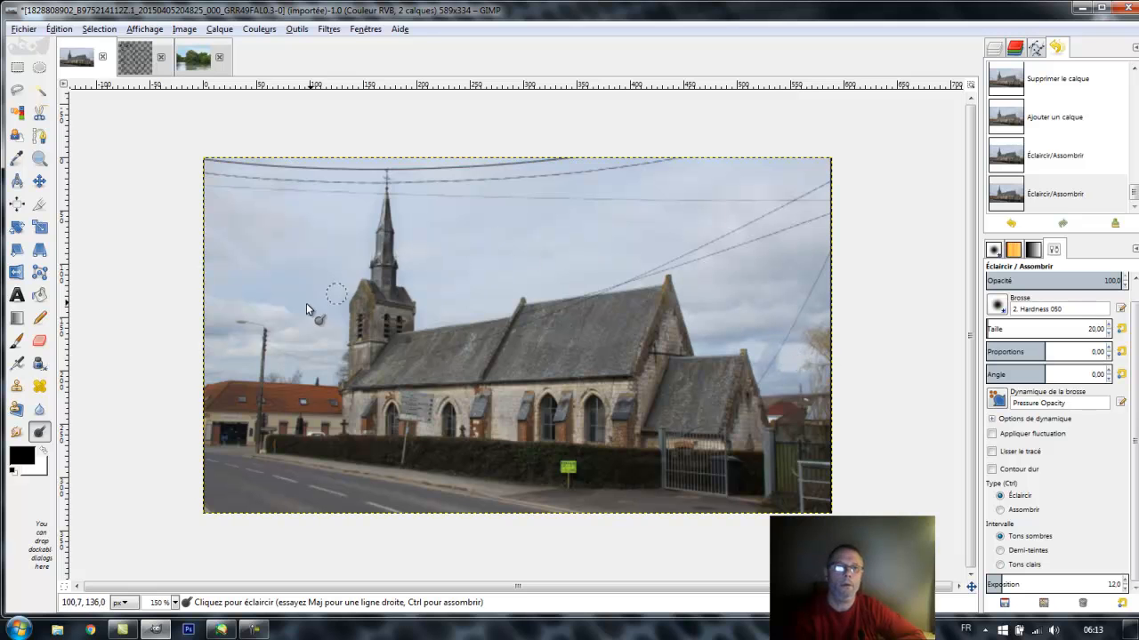
pyautogui.click(256, 315)
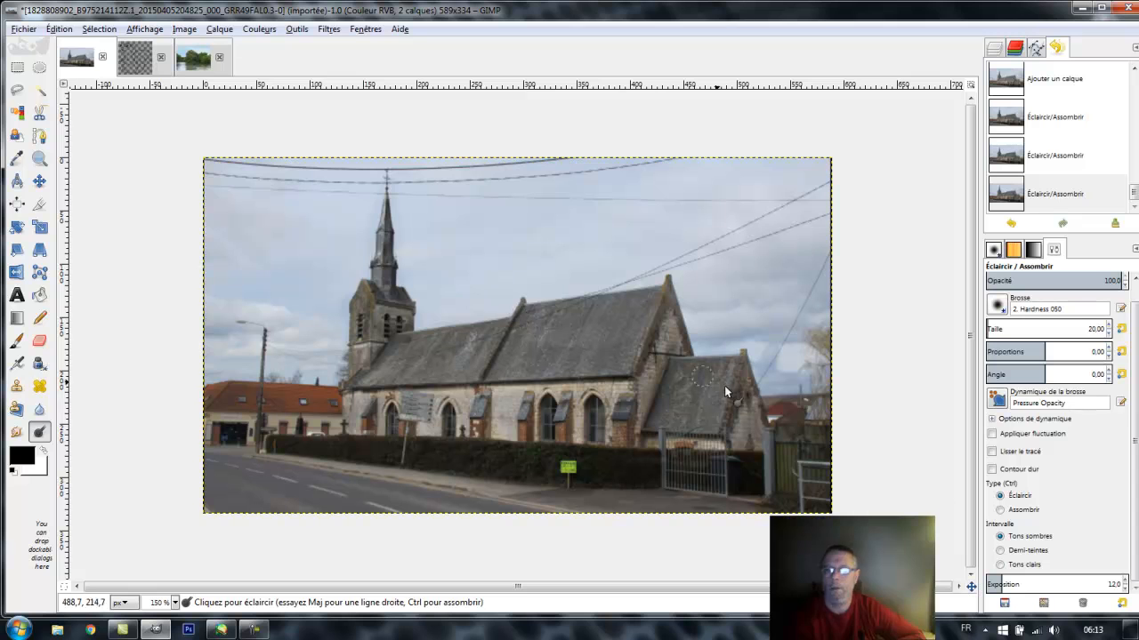
pyautogui.click(1000, 565)
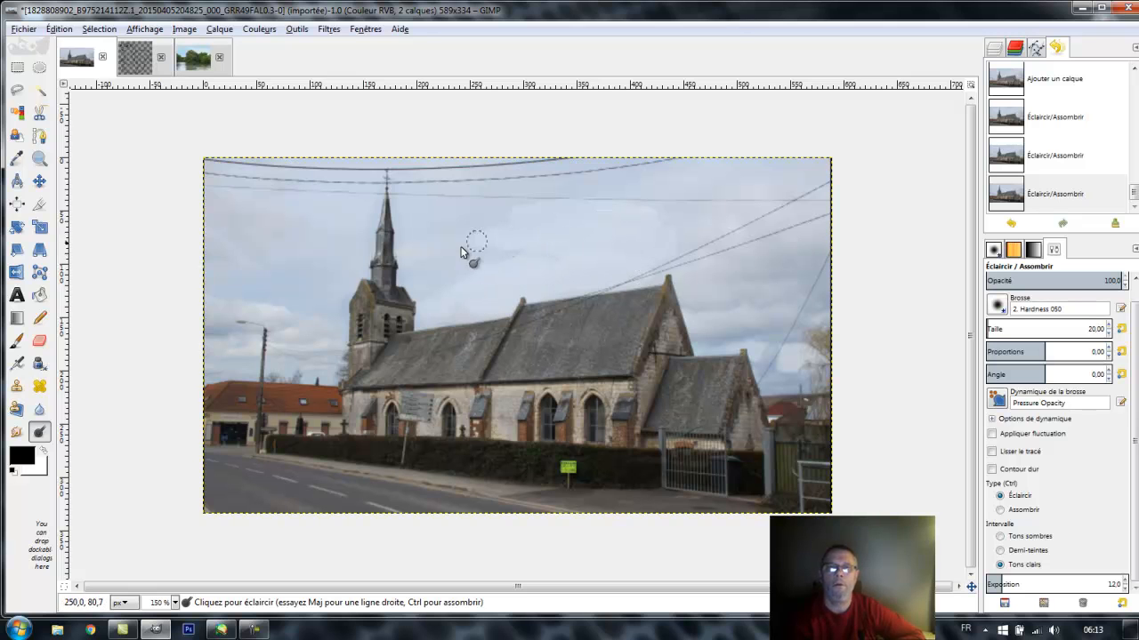
pyautogui.moveTo(818, 273); pyautogui.dragTo(773, 272)
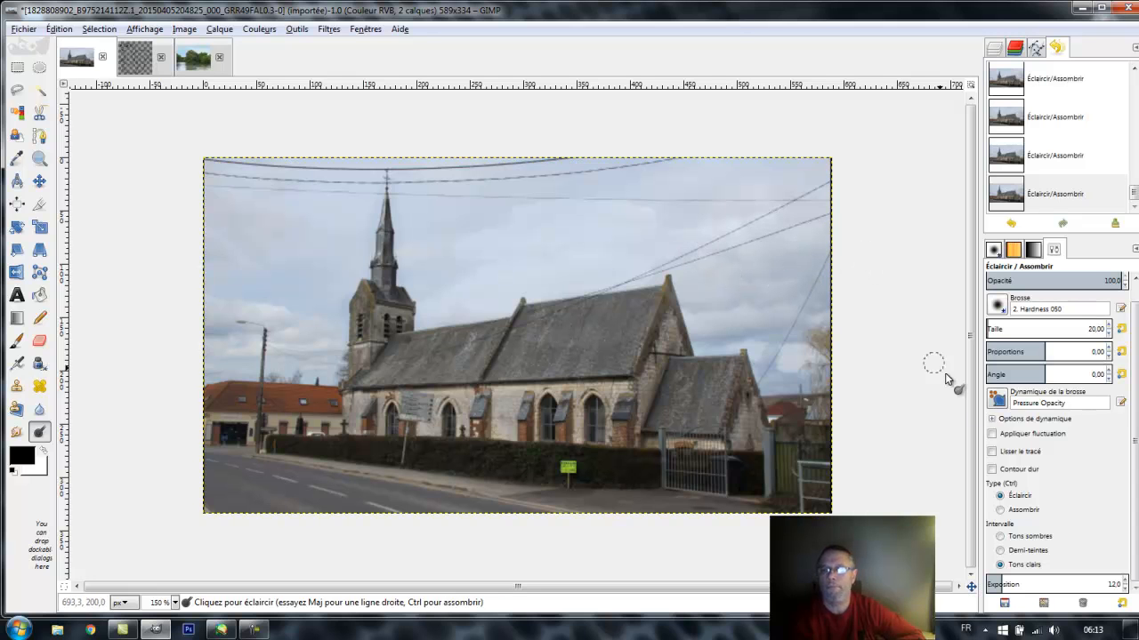
# Step: Configure Dodge/Burn as Assombrir in Demi-teintes and choose the 2. Hardness 050 brush
pyautogui.click(1001, 552)
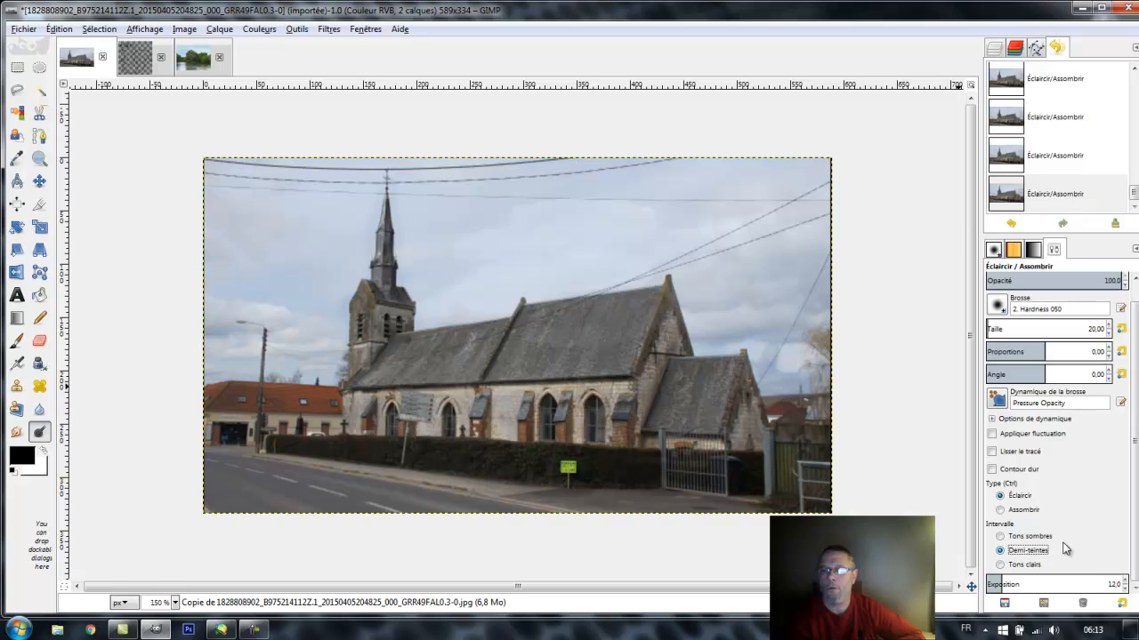
pyautogui.click(1000, 512)
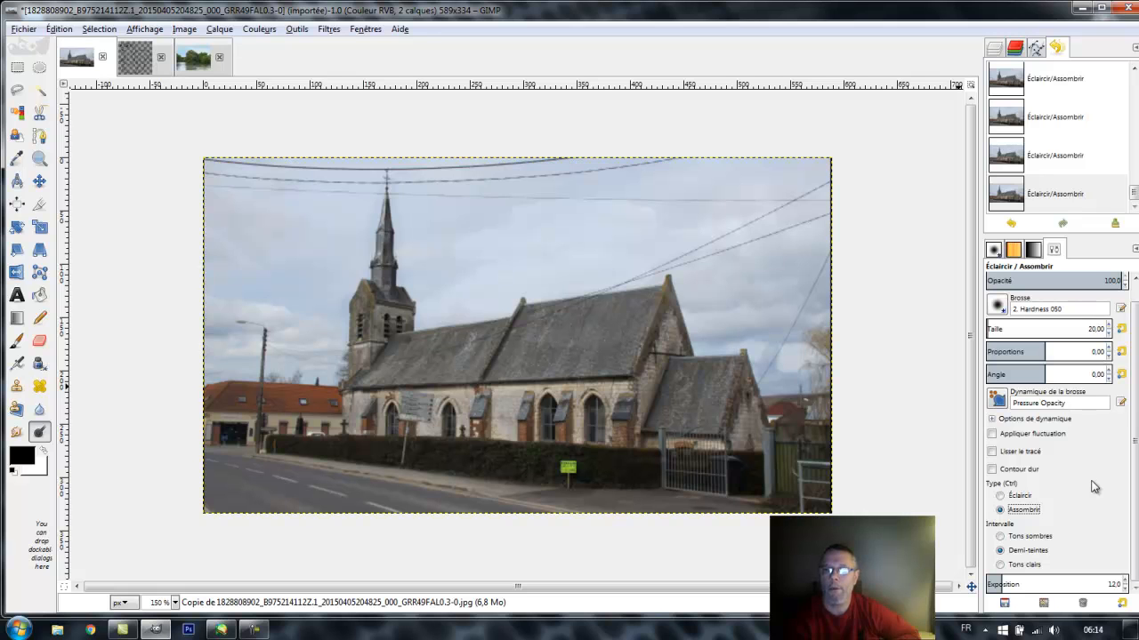
pyautogui.click(998, 306)
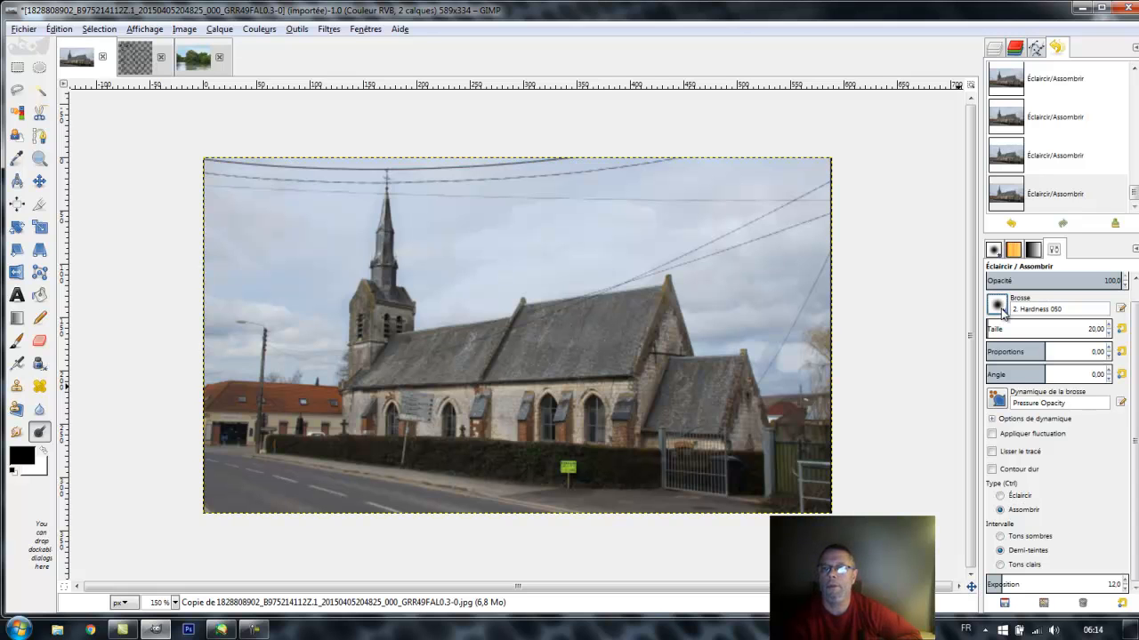
pyautogui.click(1000, 306)
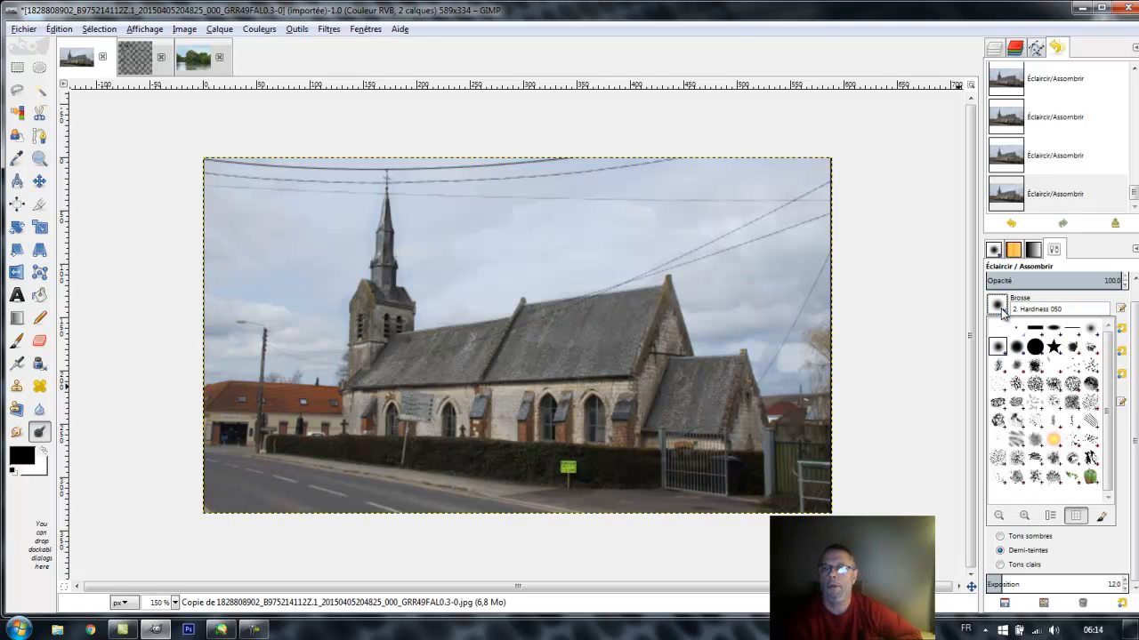
pyautogui.click(996, 354)
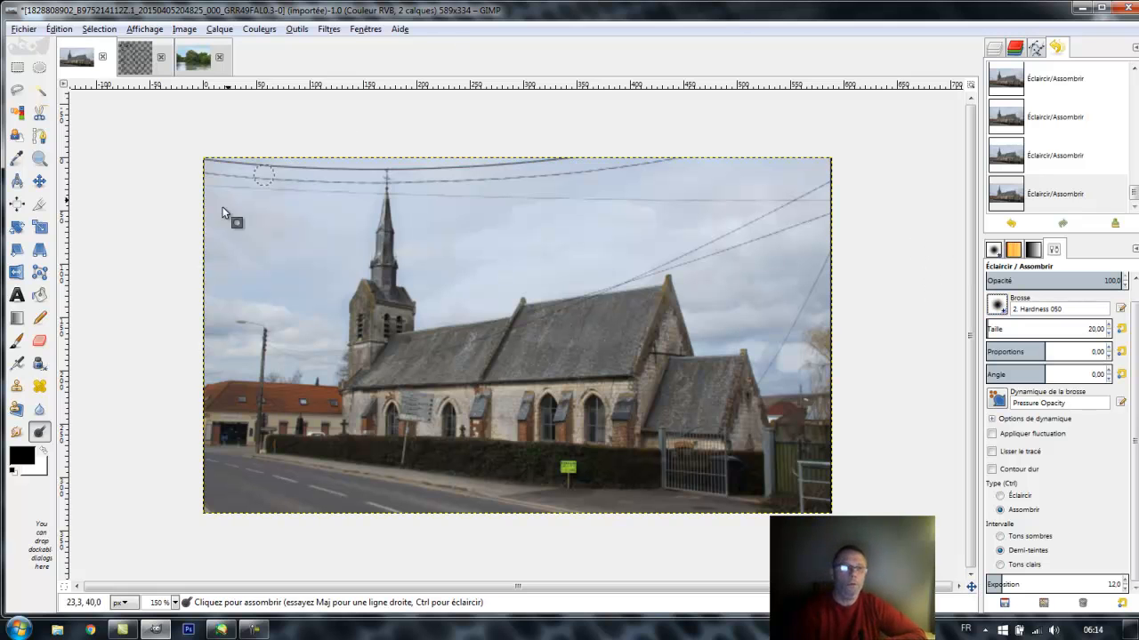
# Step: Smudge the larger nave roof and its ridge into the sky with the Barbouillage tool at rates of 22.5 and 36.8
pyautogui.click(17, 433)
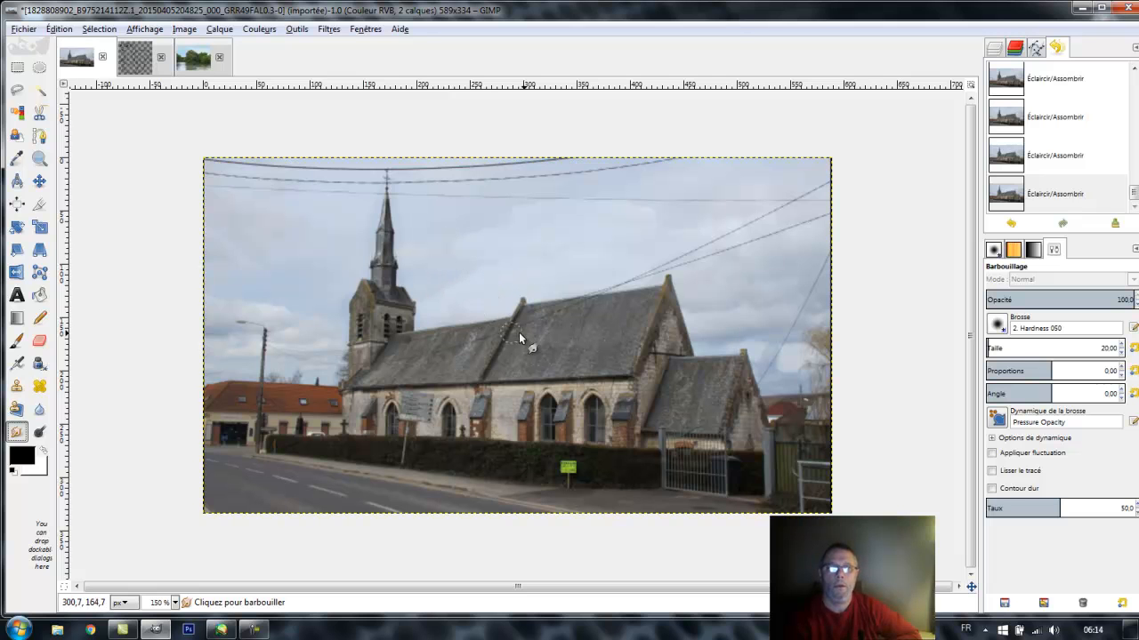
pyautogui.click(1020, 508)
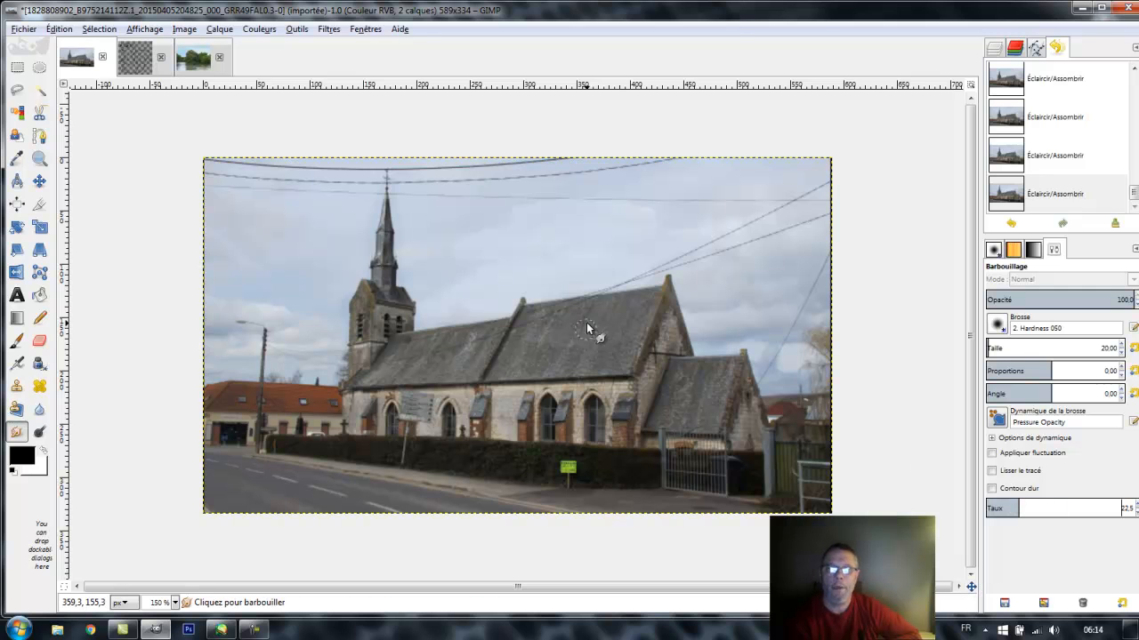
pyautogui.moveTo(511, 353)
pyautogui.mouseDown()
pyautogui.moveTo(593, 337)
pyautogui.moveTo(524, 353)
pyautogui.moveTo(580, 335)
pyautogui.moveTo(594, 286)
pyautogui.moveTo(572, 307)
pyautogui.moveTo(594, 271)
pyautogui.mouseUp()
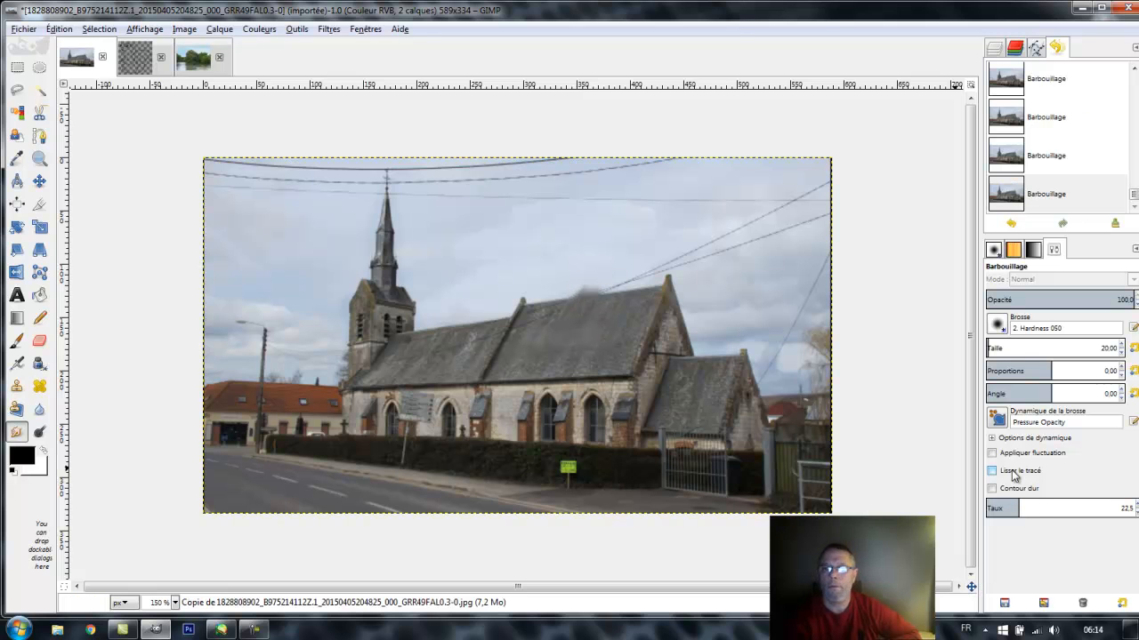
pyautogui.click(1039, 508)
pyautogui.moveTo(580, 304); pyautogui.dragTo(560, 317)
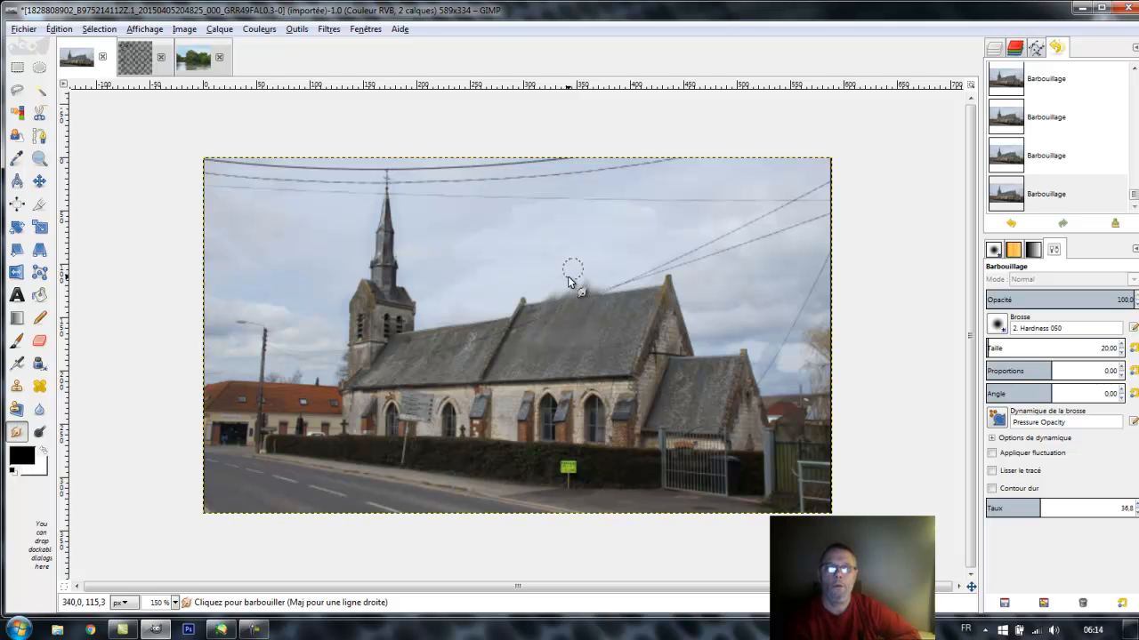
pyautogui.moveTo(588, 294); pyautogui.dragTo(592, 311)
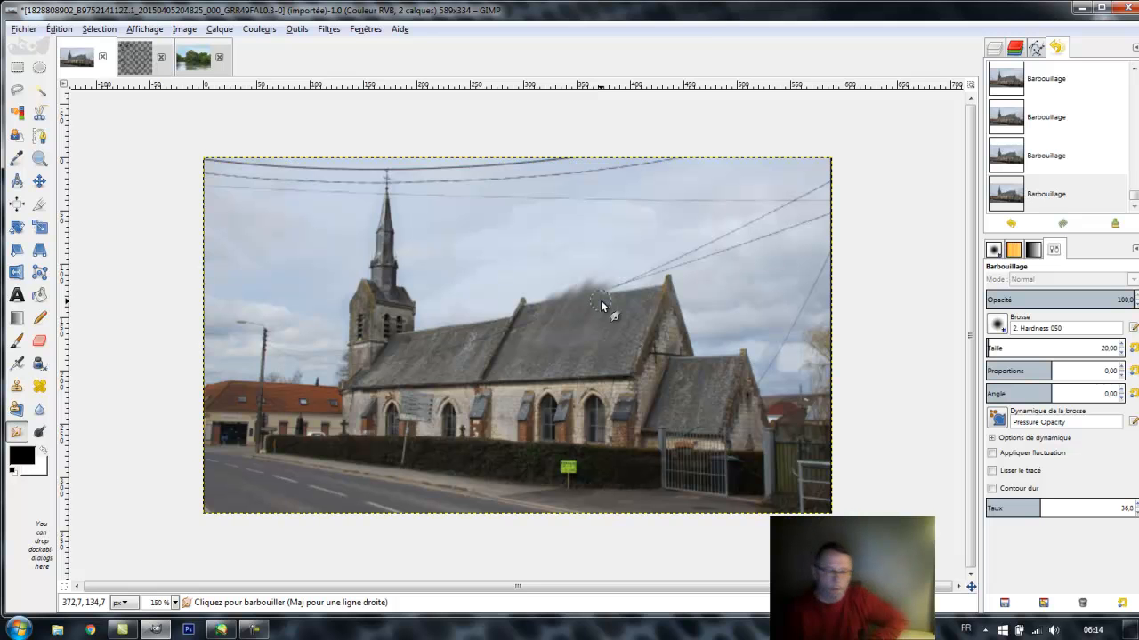
# Step: Switch to the img.png line drawing and add a transparent 612 × 603 px layer named Calque
pyautogui.click(142, 61)
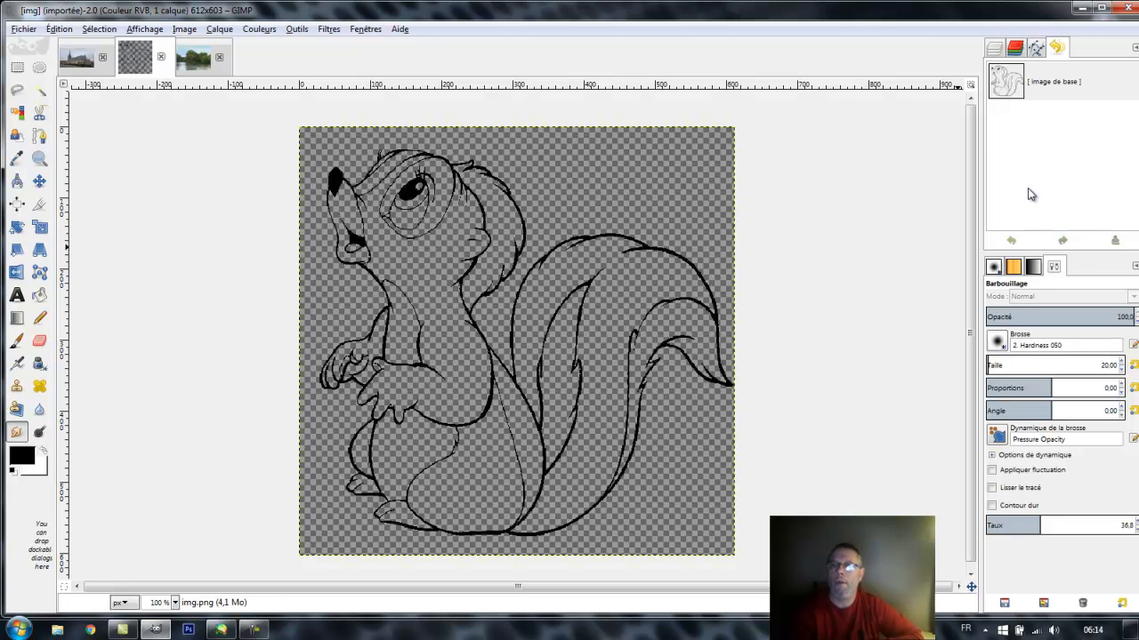
pyautogui.click(993, 53)
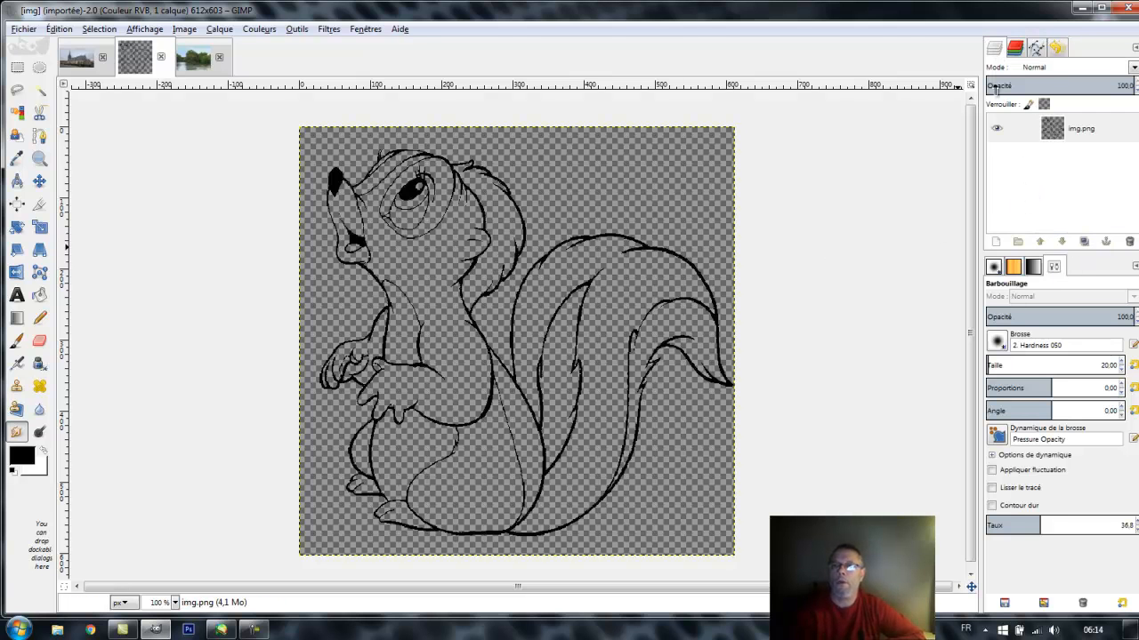
pyautogui.click(997, 243)
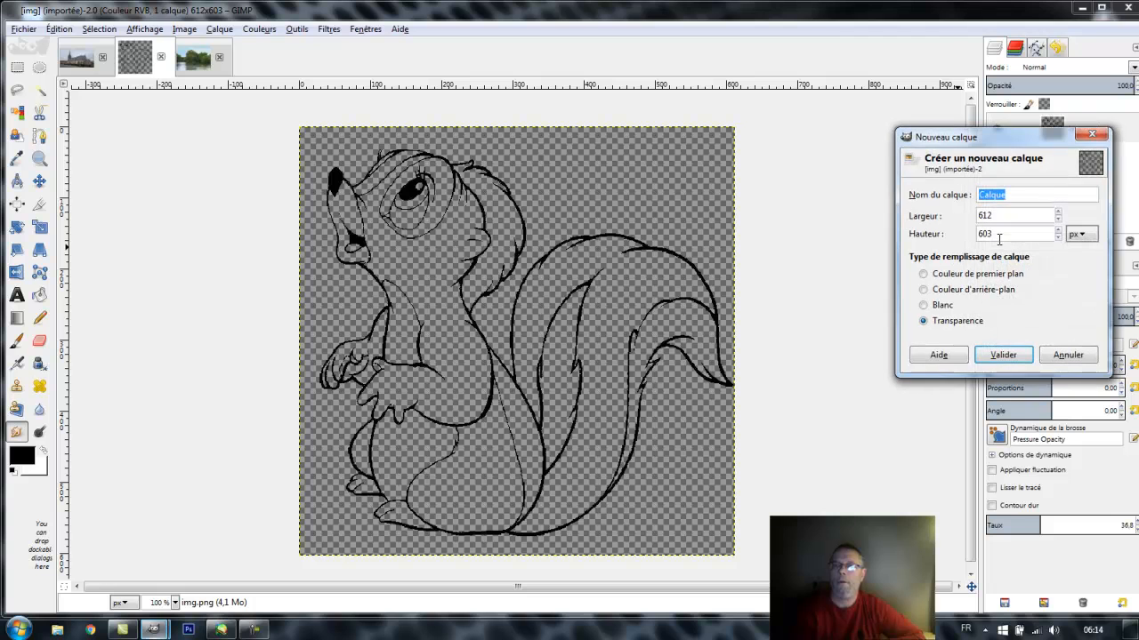
pyautogui.click(1004, 355)
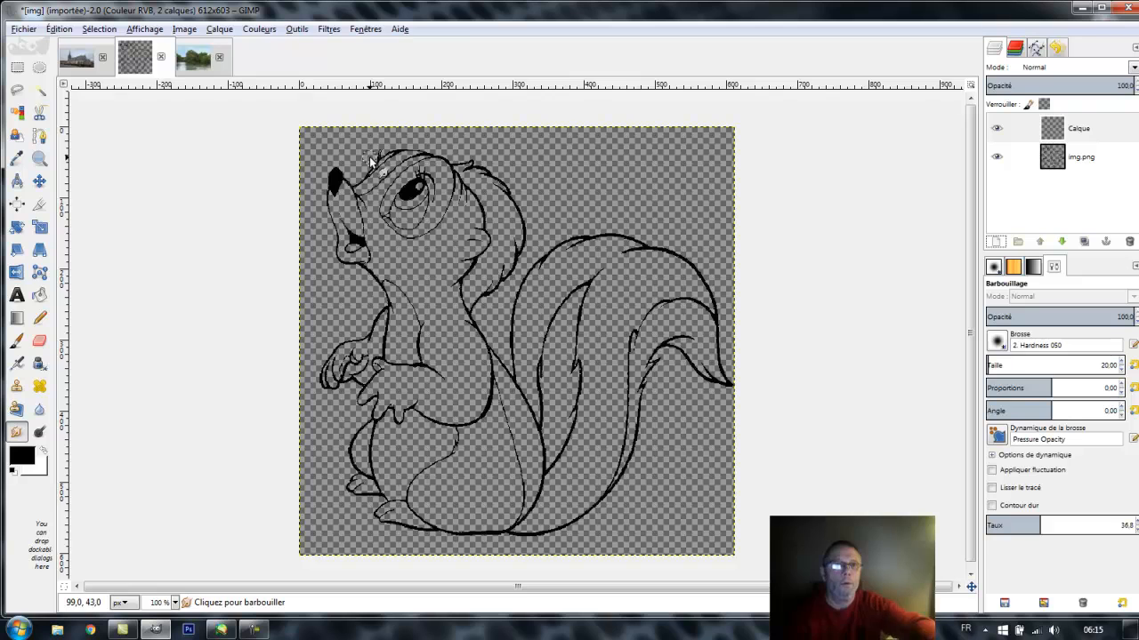
# Step: Set the foreground colour to the ochre brown 8c6e08 for colouring the animal's head
pyautogui.press('2')
pyautogui.scroll(2, 169, 190)
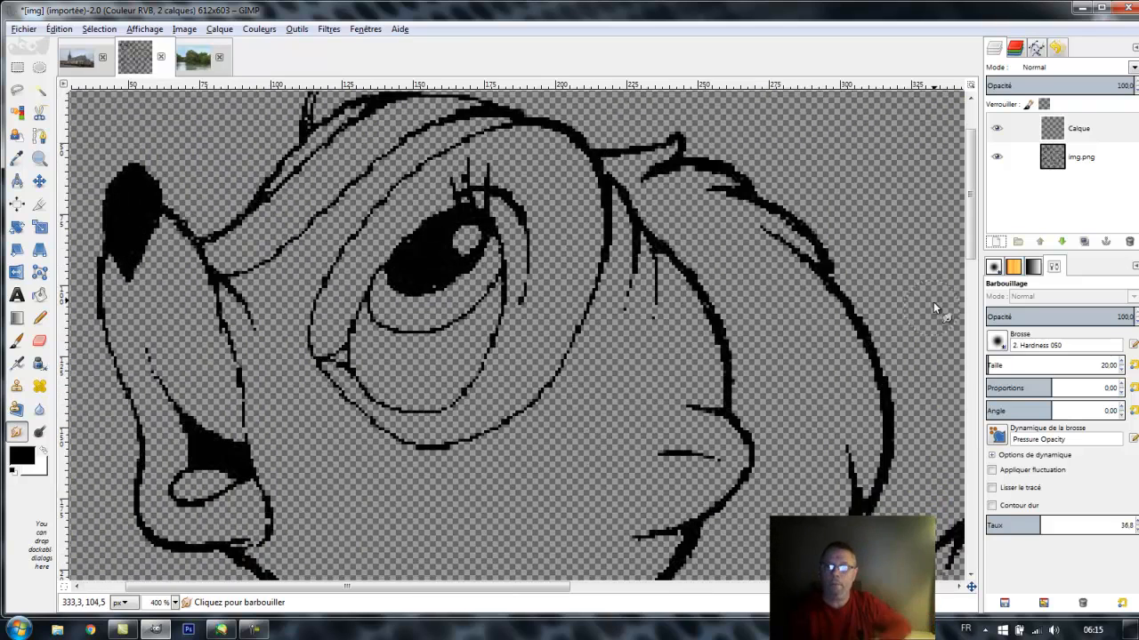
pyautogui.moveTo(973, 233); pyautogui.dragTo(975, 201)
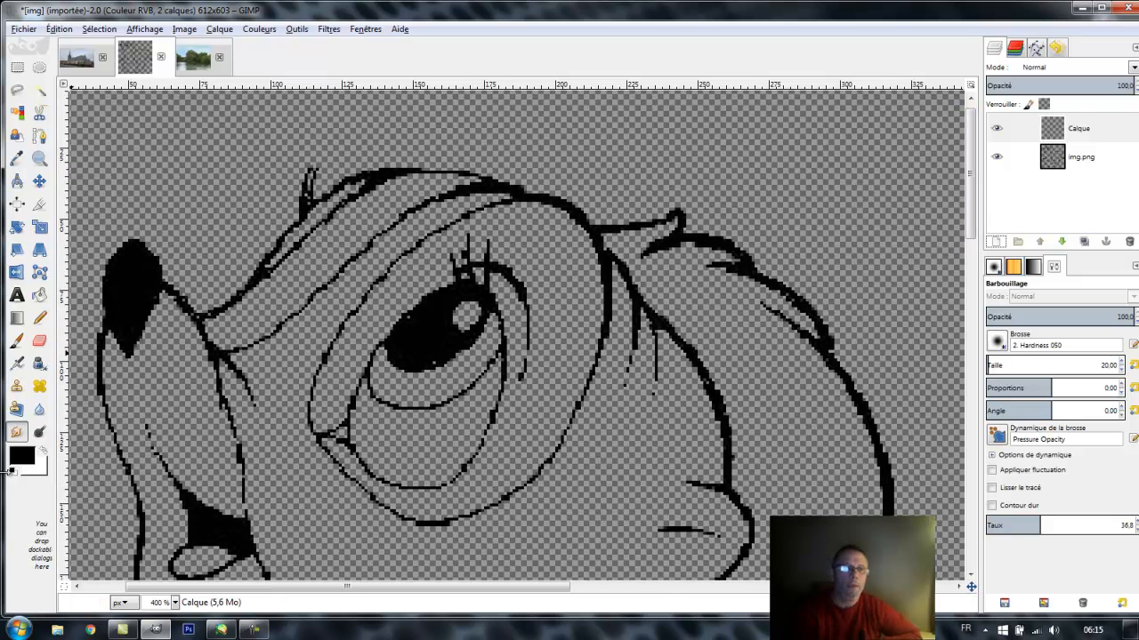
pyautogui.click(24, 464)
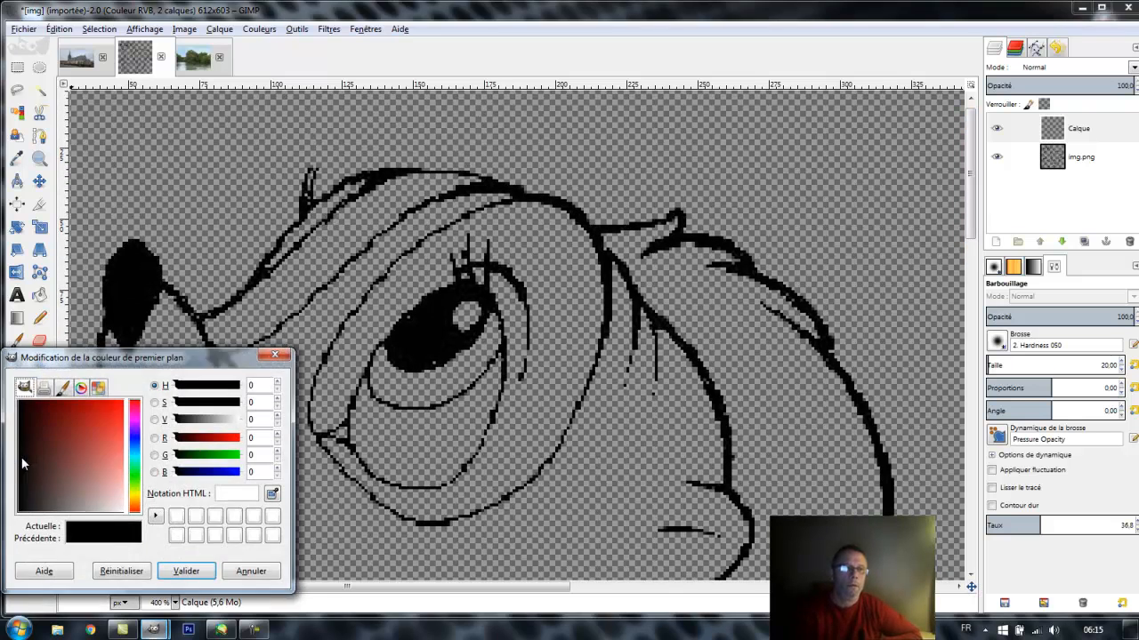
pyautogui.moveTo(135, 506); pyautogui.dragTo(132, 504)
pyautogui.click(76, 455)
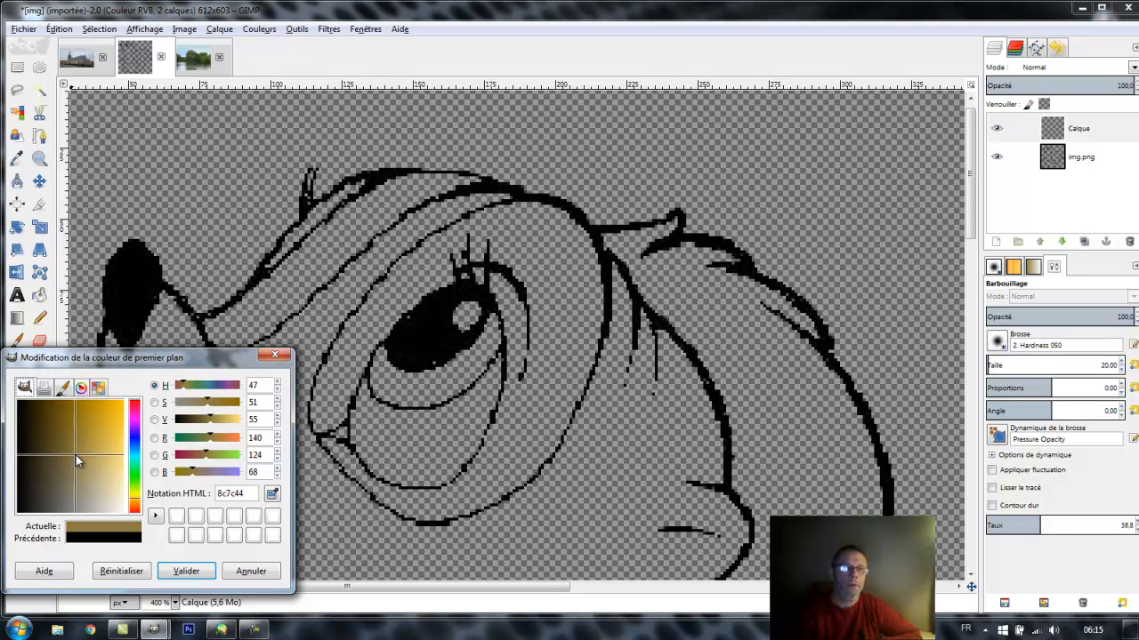
pyautogui.moveTo(76, 456); pyautogui.dragTo(76, 406)
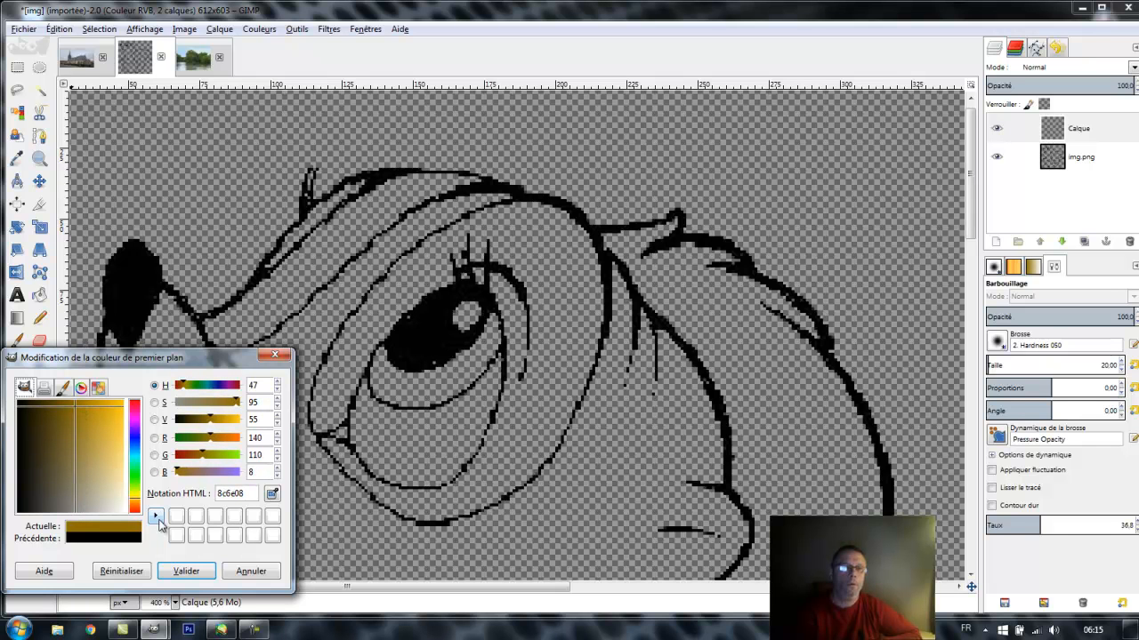
pyautogui.click(186, 571)
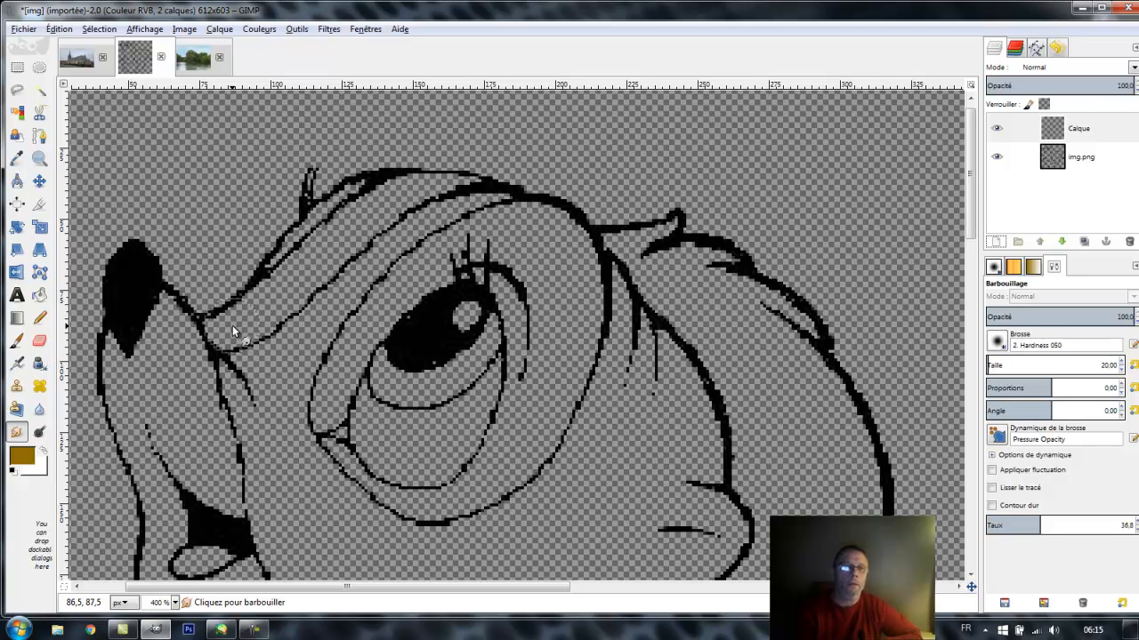
# Step: Paint an ochre band across the animal's forehead with the 2. Hardness 100 brush, and lower layer Calque below the line art
pyautogui.click(254, 313)
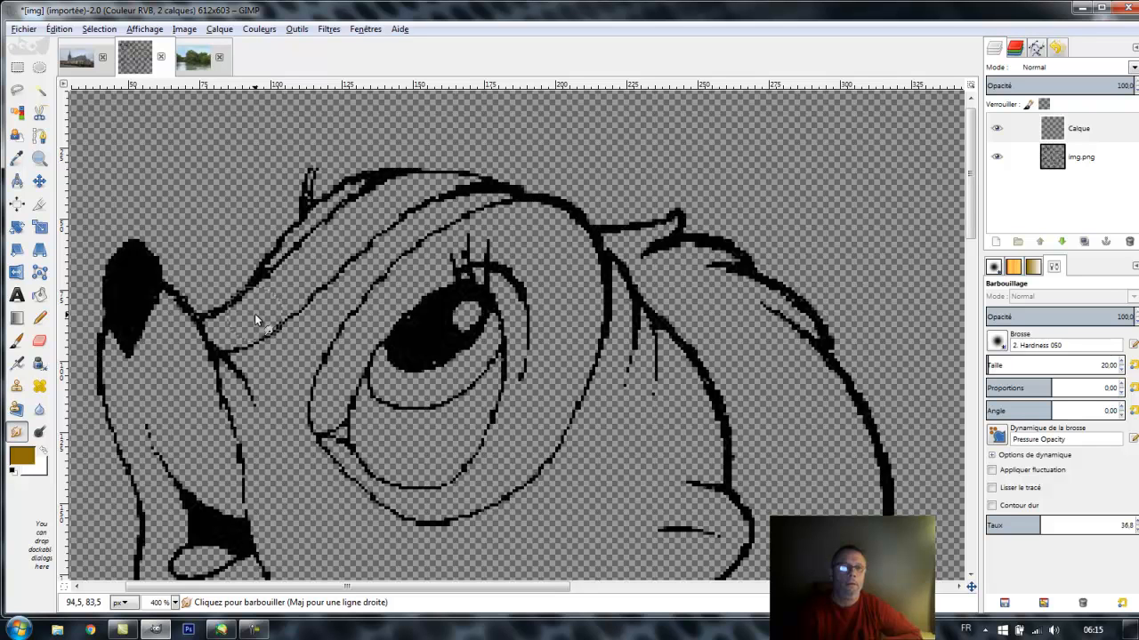
pyautogui.click(17, 342)
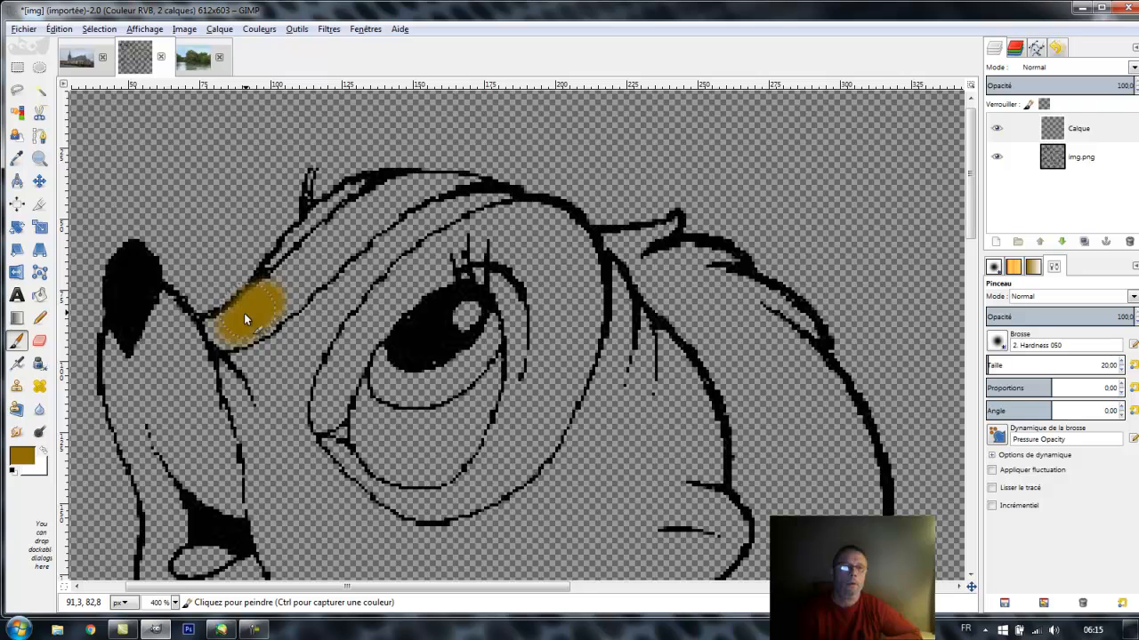
pyautogui.click(994, 268)
pyautogui.click(1071, 342)
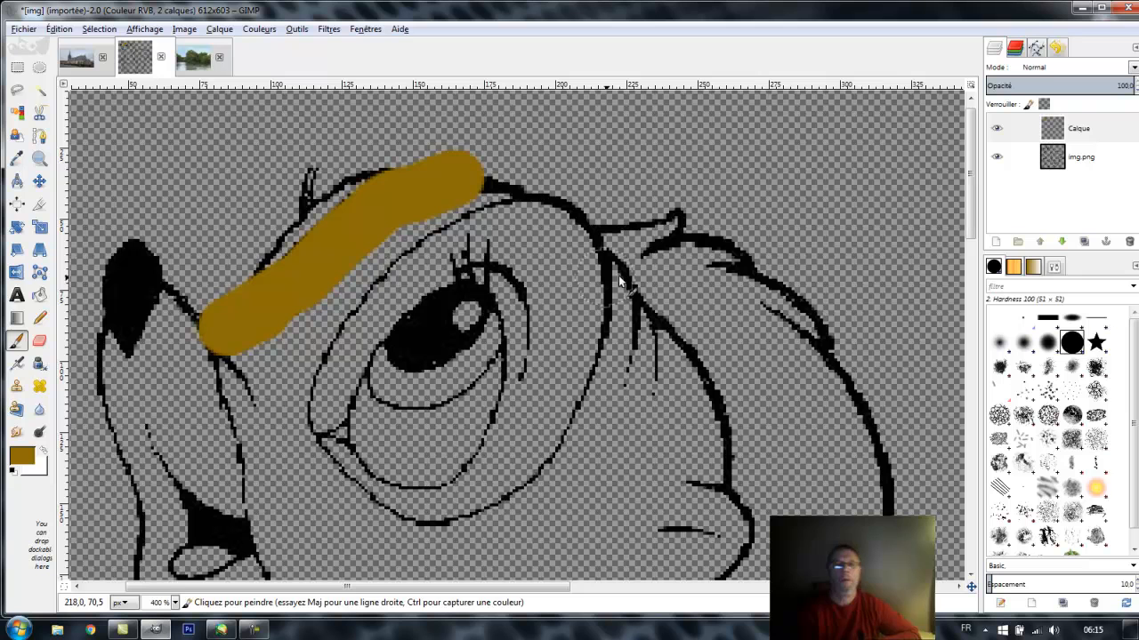
pyautogui.click(1060, 243)
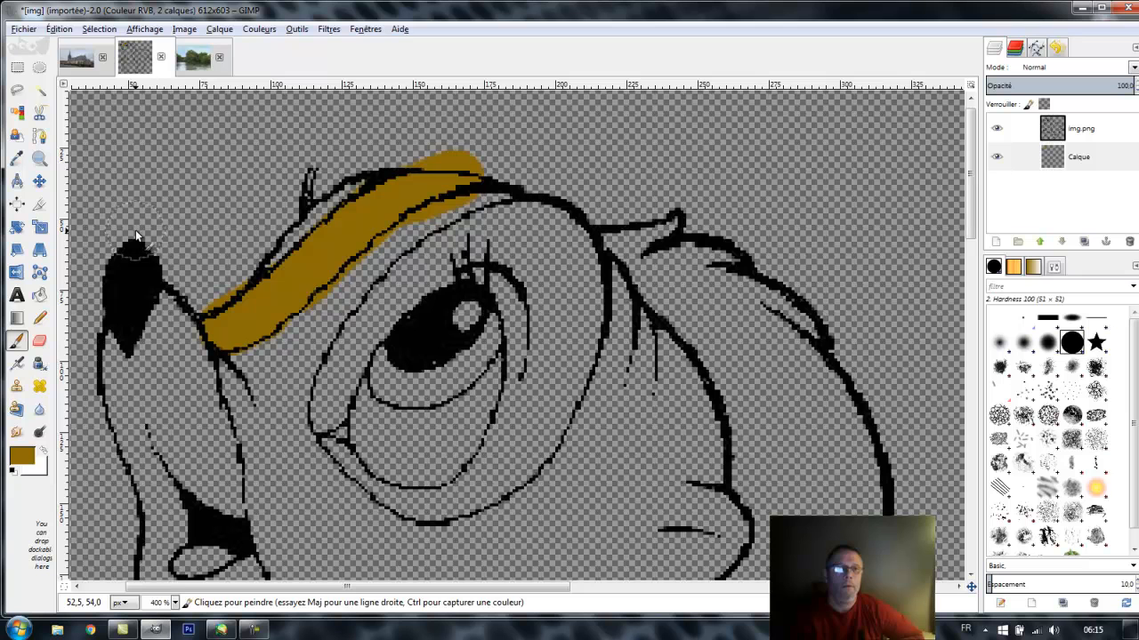
# Step: Erase the paint spilling over the upper forehead line, and repaint the gap inside the band with the Paintbrush
pyautogui.click(40, 343)
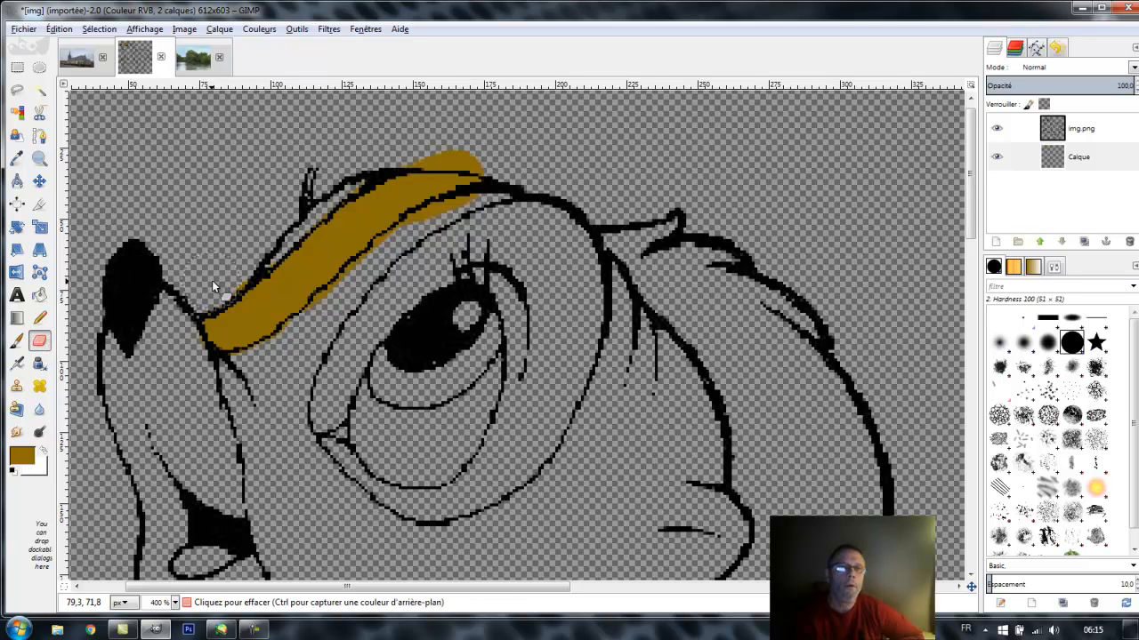
pyautogui.moveTo(209, 286); pyautogui.dragTo(329, 217)
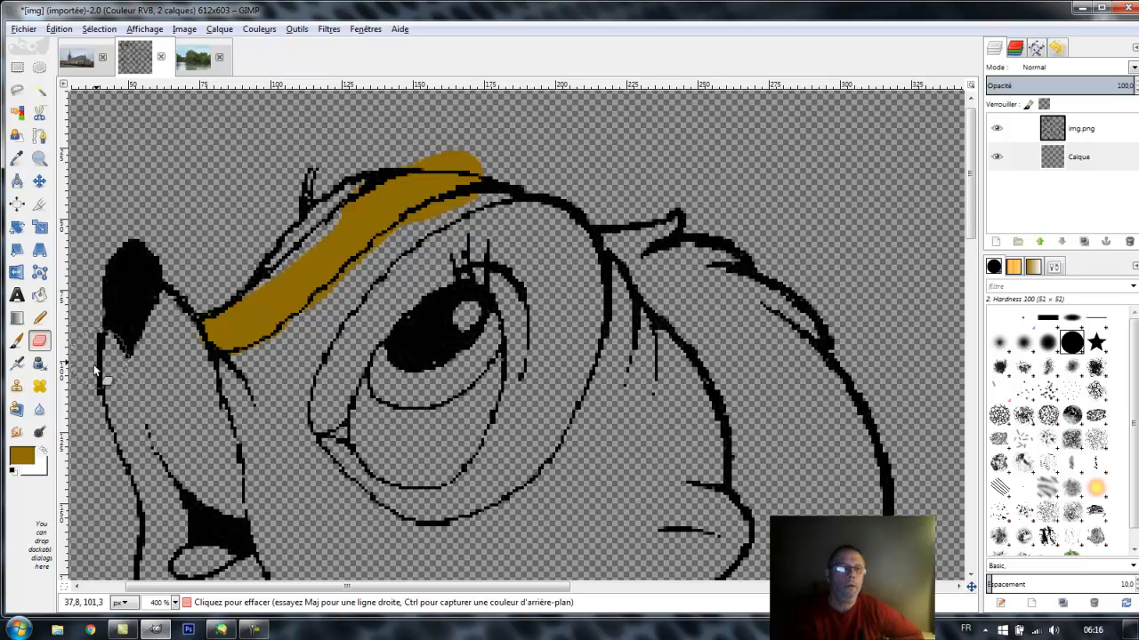
pyautogui.click(16, 340)
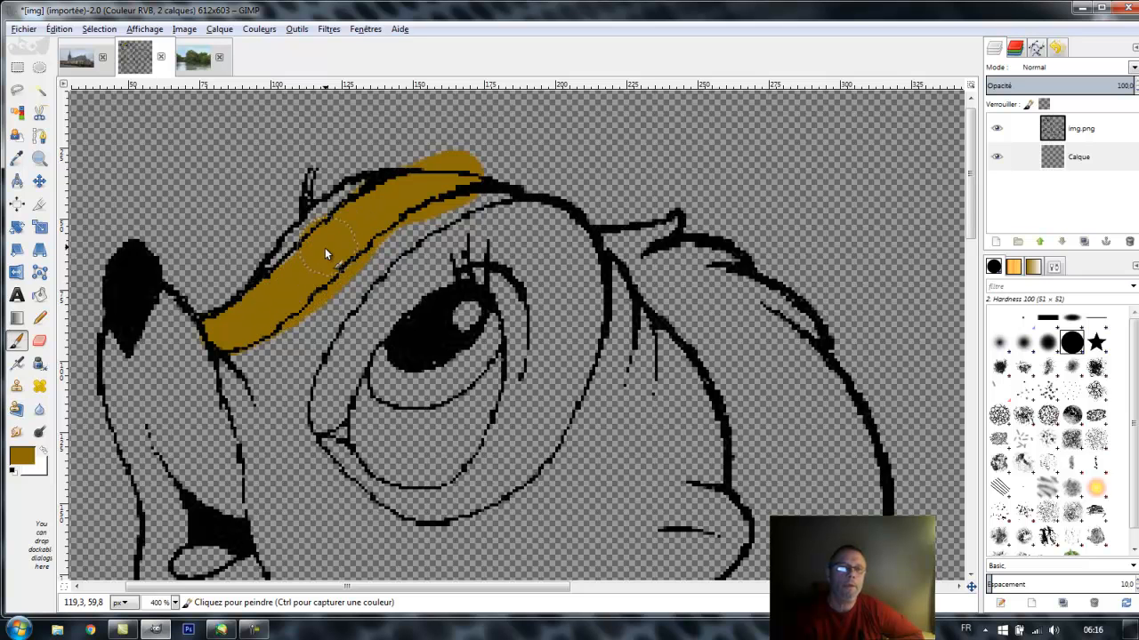
# Step: Smudge the ochre paint spilling past the forehead band's outlines back inside the line art
pyautogui.click(300, 267)
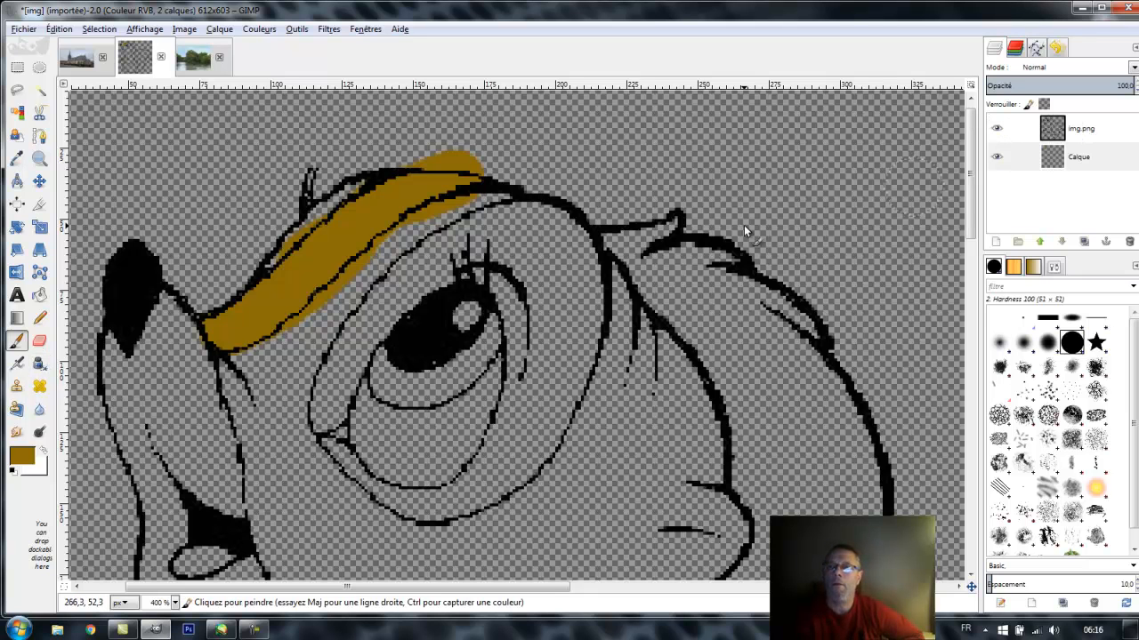
pyautogui.click(16, 433)
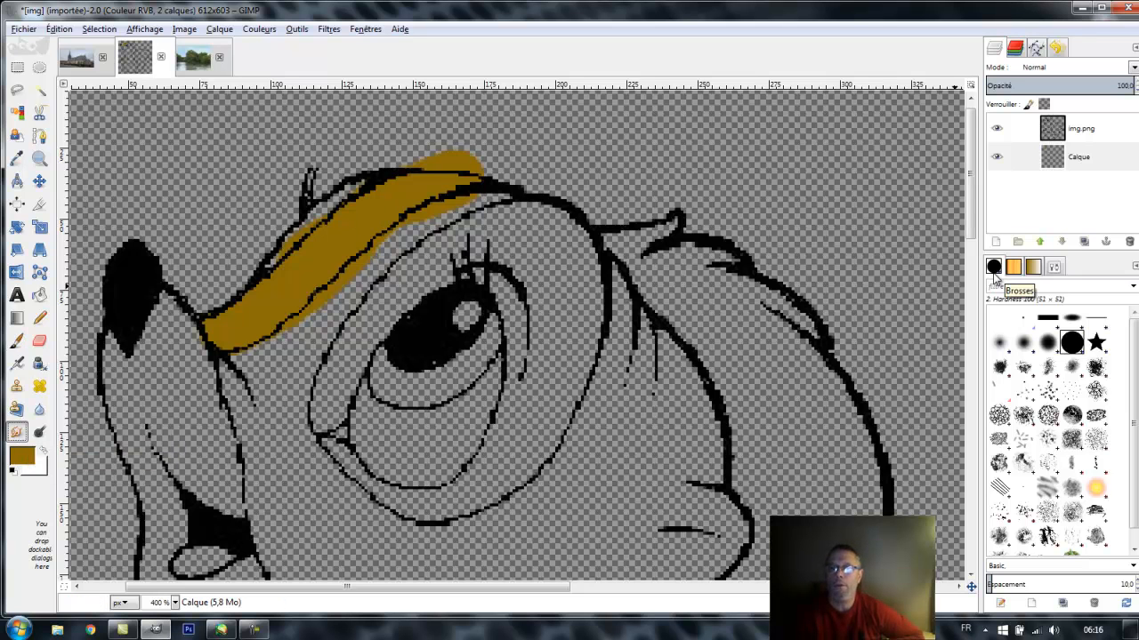
pyautogui.click(266, 234)
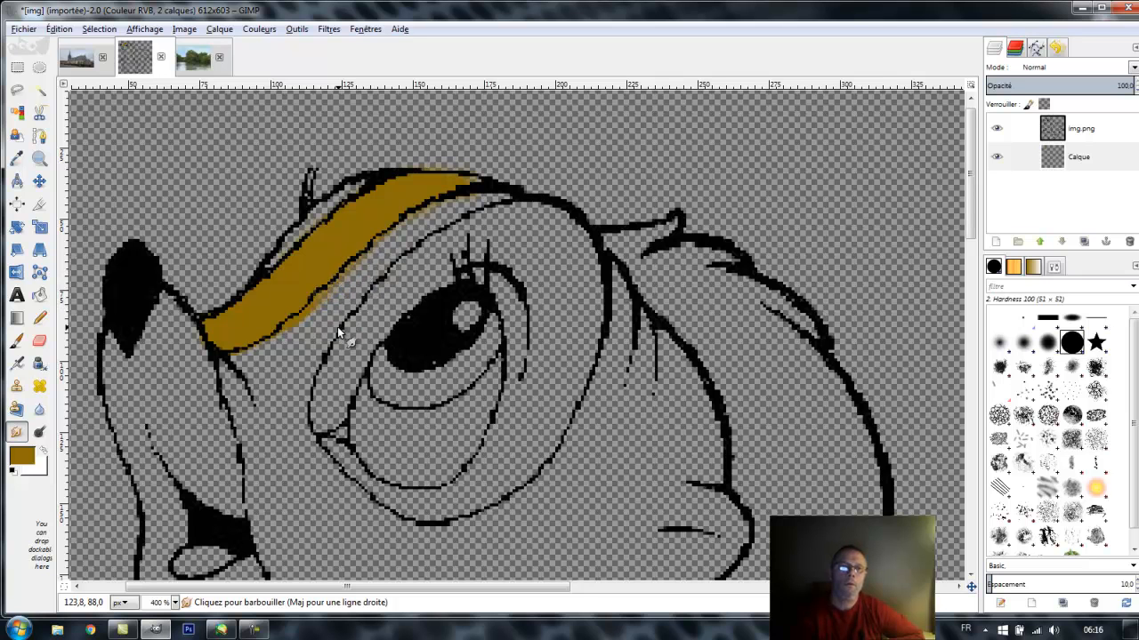
pyautogui.moveTo(330, 333); pyautogui.dragTo(334, 328)
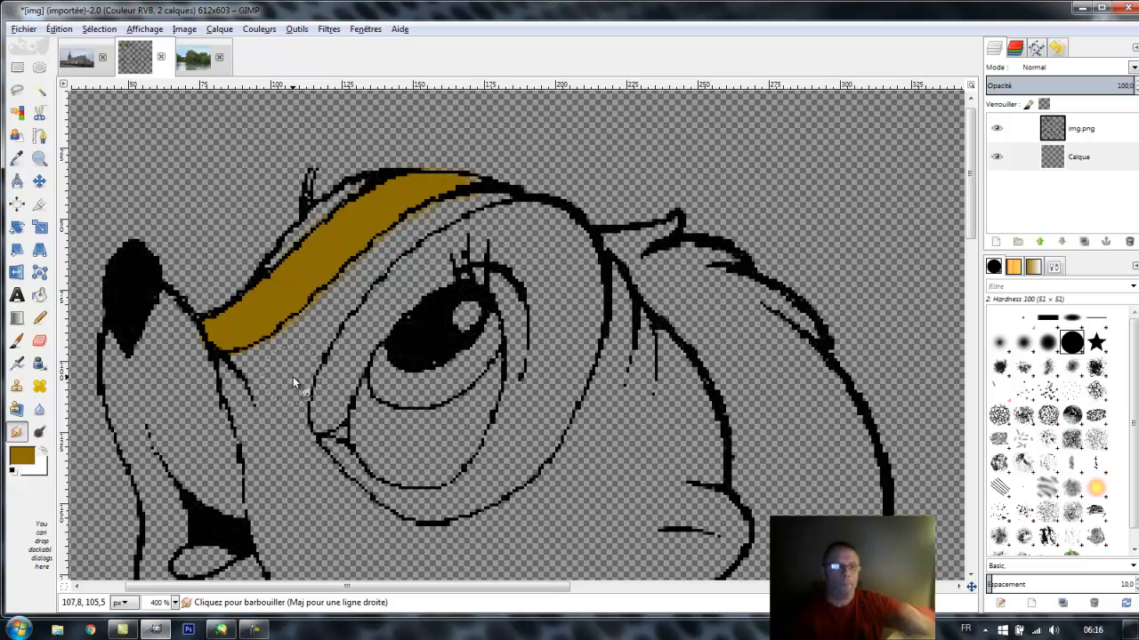
# Step: Add a second transparent 612 × 603 px layer above layer Calque
pyautogui.scroll(-3, 300, 379)
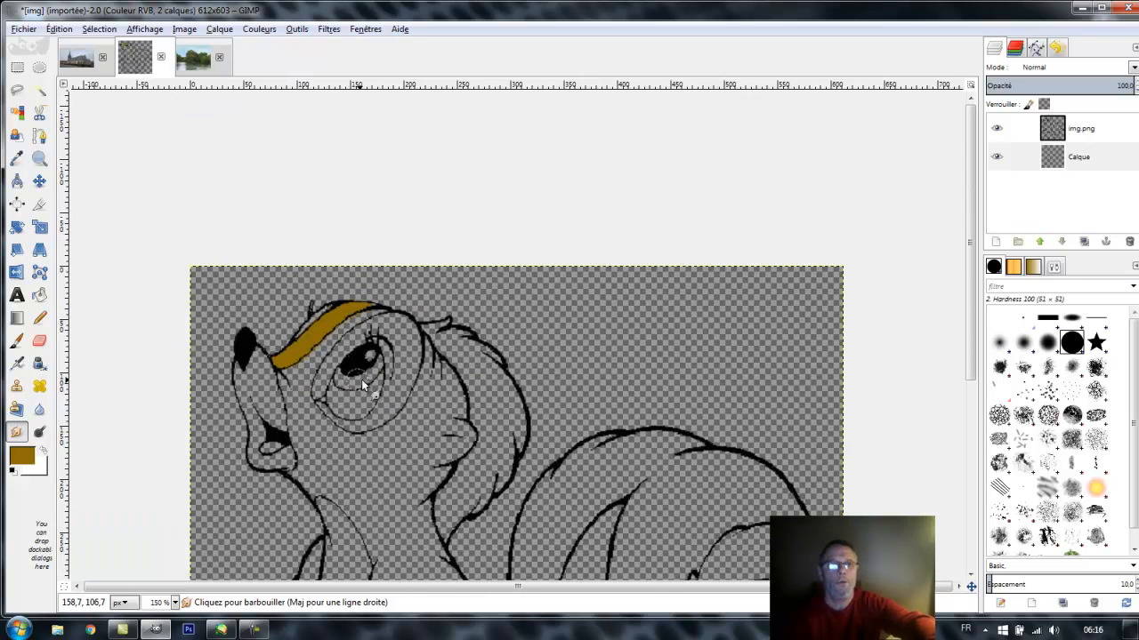
pyautogui.scroll(-1, 363, 379)
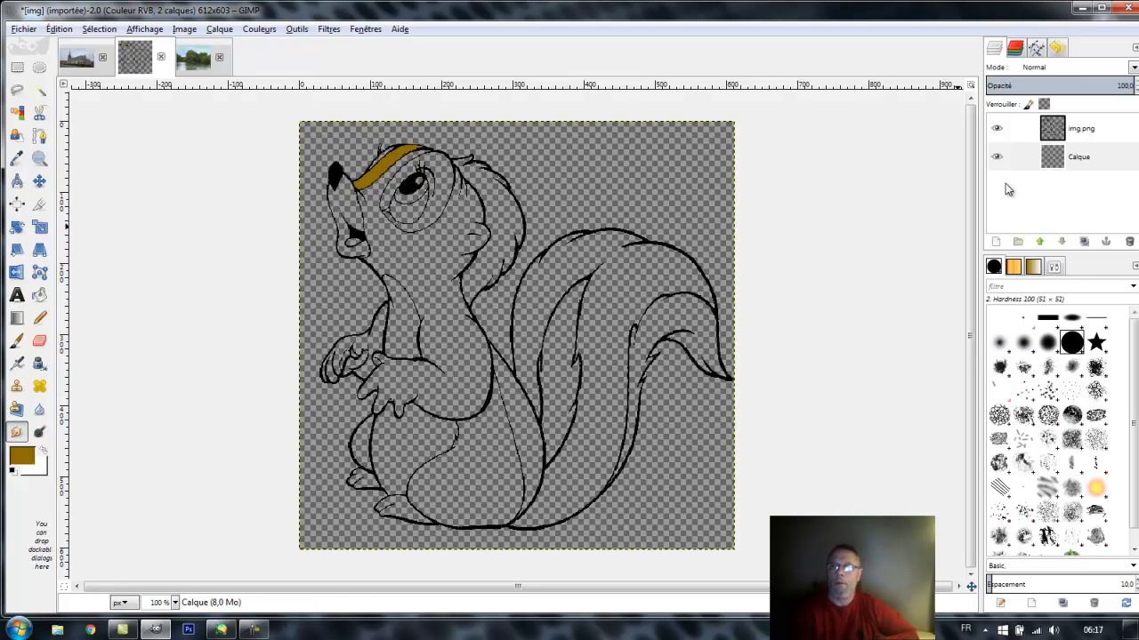
pyautogui.click(996, 242)
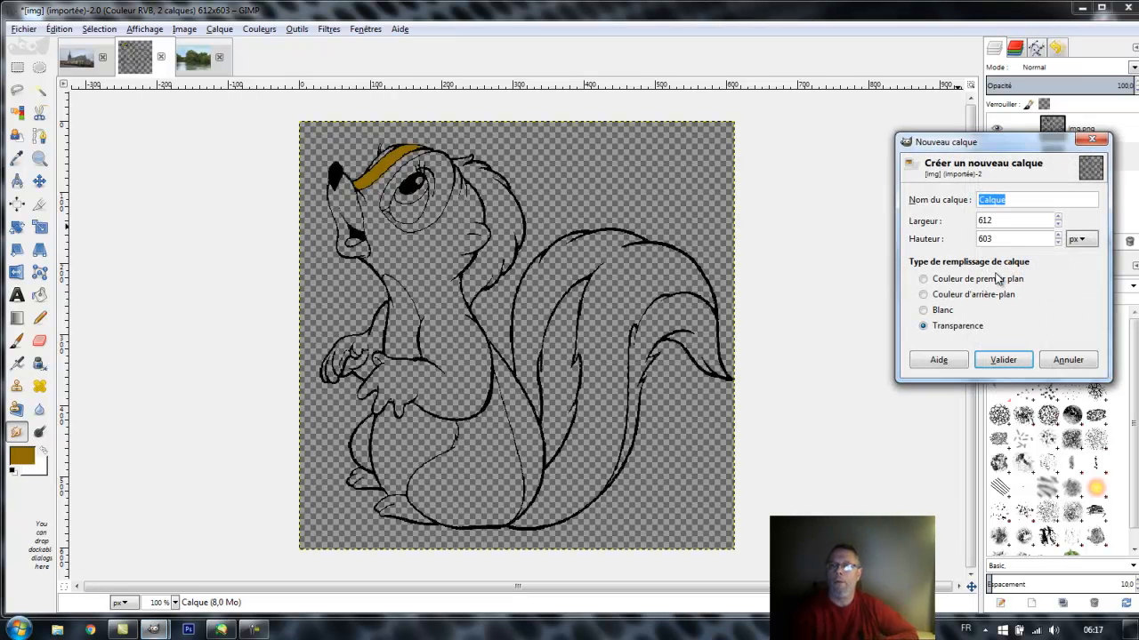
pyautogui.click(1007, 357)
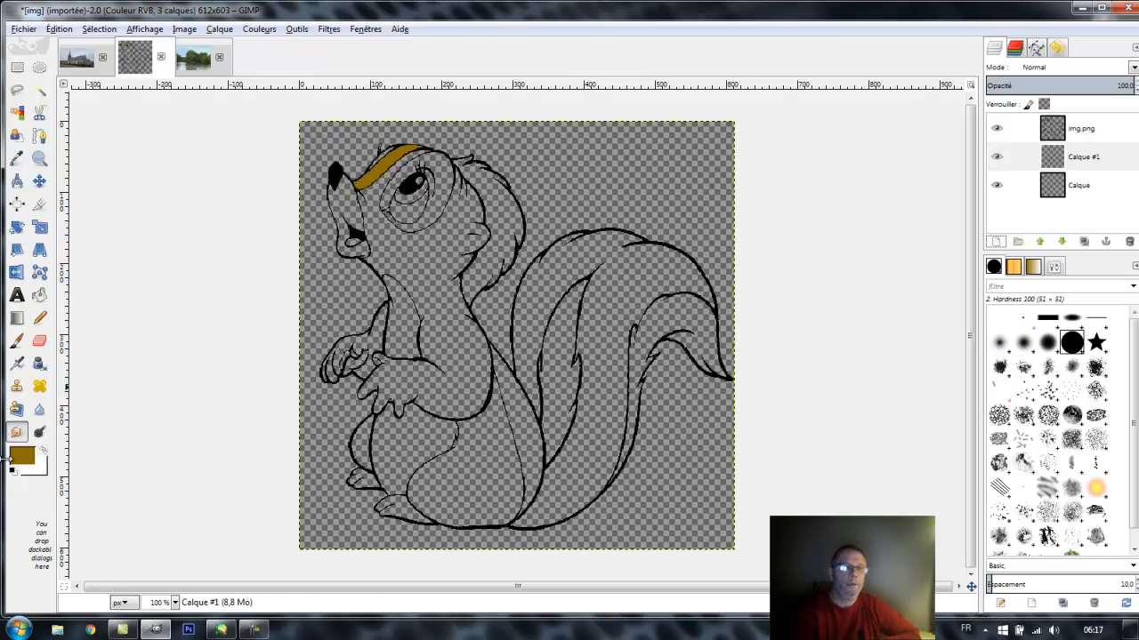
# Step: Set the foreground colour to the lighter orange-brown ba8215
pyautogui.click(19, 462)
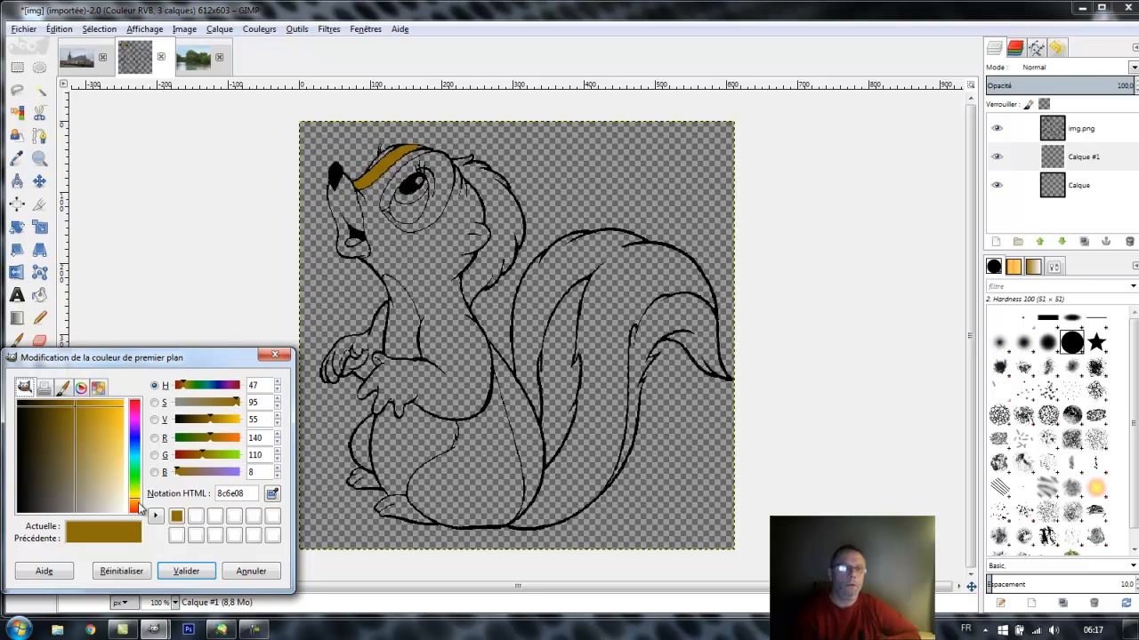
pyautogui.click(135, 504)
pyautogui.click(138, 506)
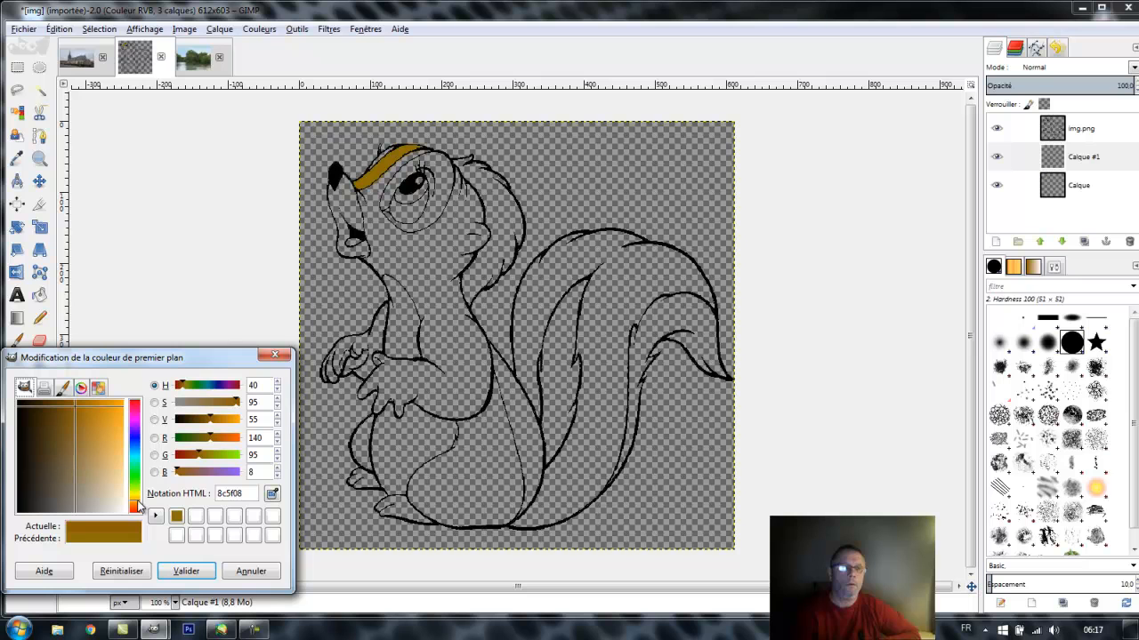
pyautogui.click(119, 429)
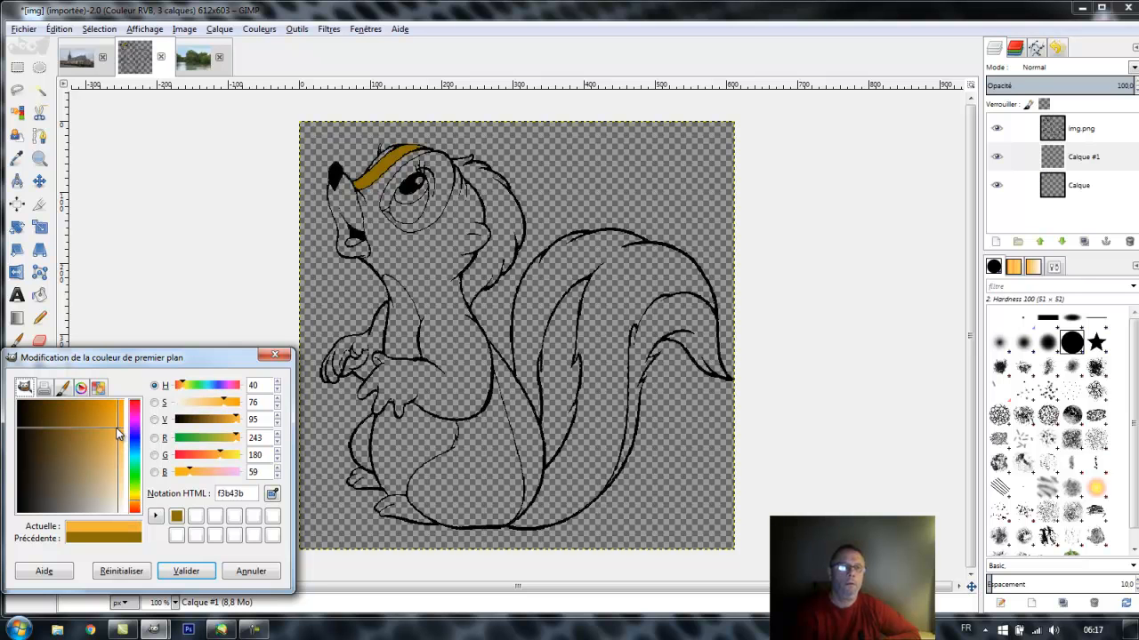
pyautogui.click(94, 412)
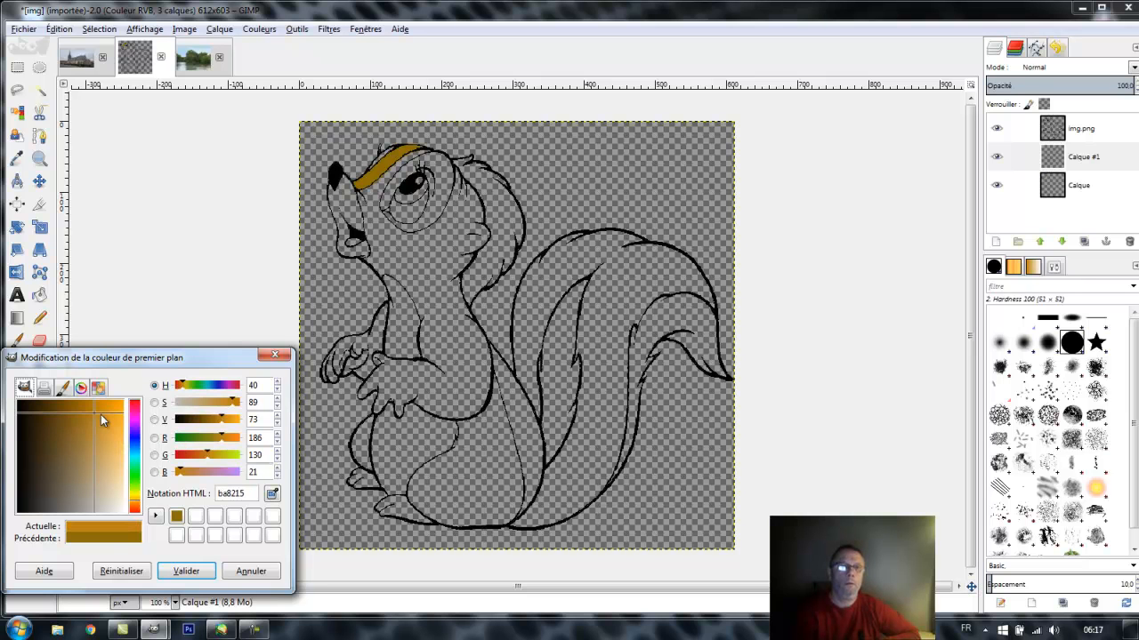
pyautogui.click(203, 572)
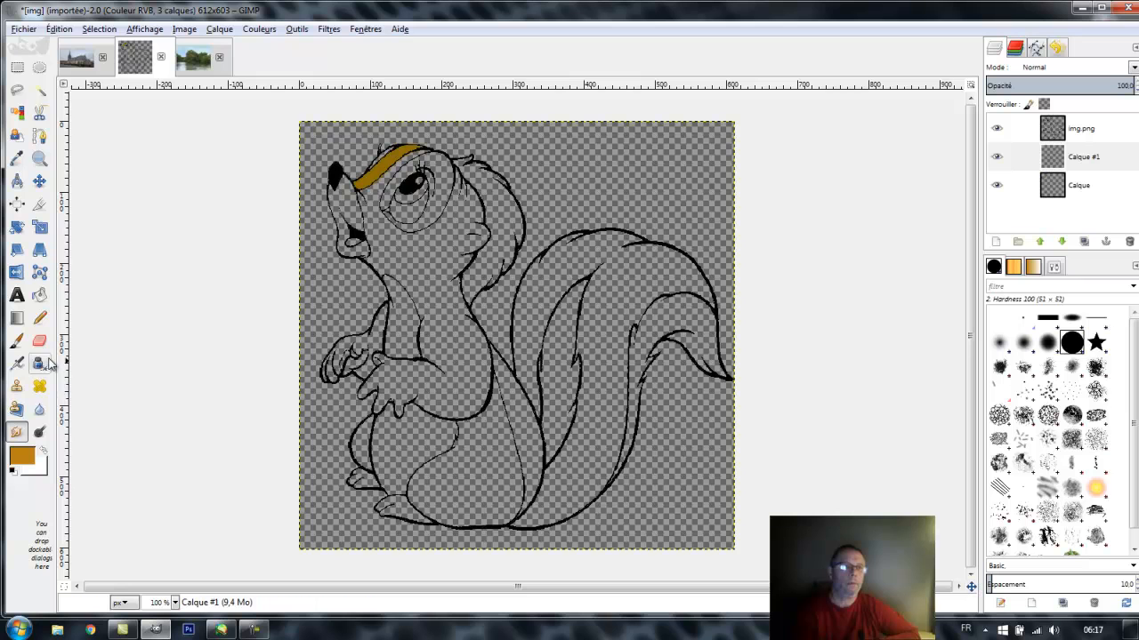
# Step: Paint an orange-brown band between the ochre band and the eye on layer Calque #1, and lower that layer below Calque
pyautogui.click(17, 341)
pyautogui.moveTo(369, 195)
pyautogui.mouseDown()
pyautogui.moveTo(380, 189)
pyautogui.moveTo(358, 206)
pyautogui.moveTo(438, 161)
pyautogui.moveTo(426, 155)
pyautogui.mouseUp()
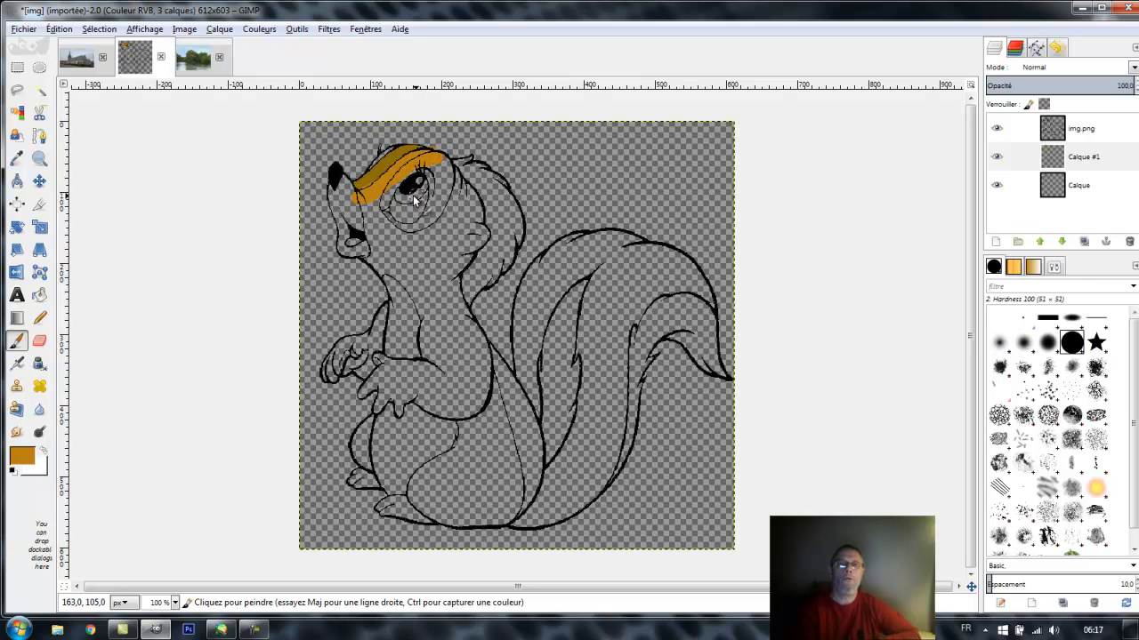
pyautogui.press('shift')
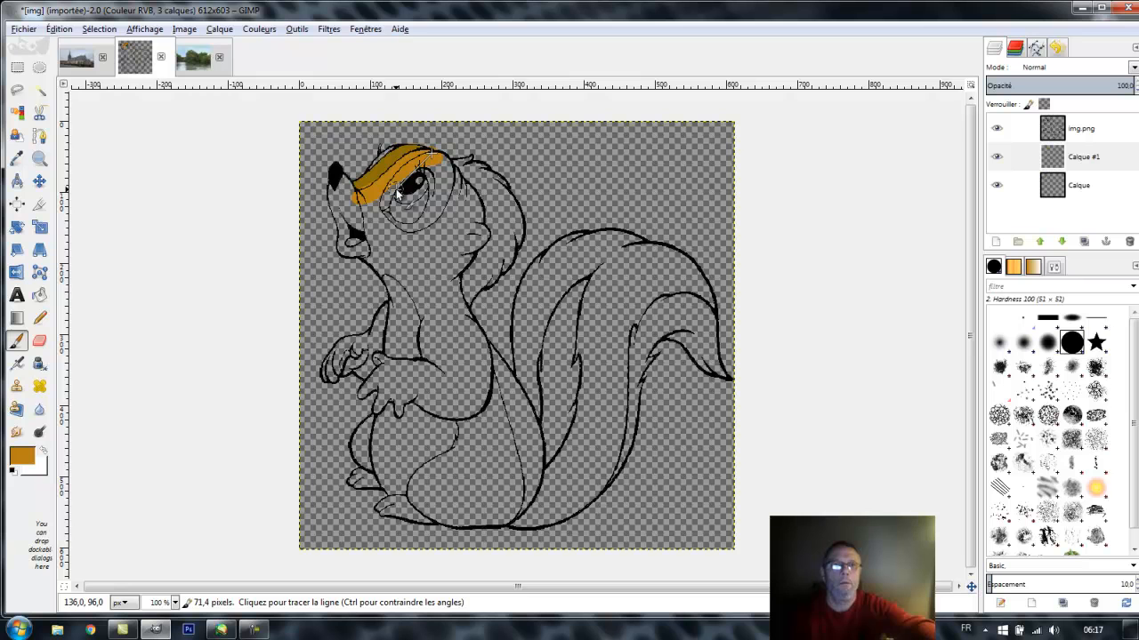
pyautogui.press('ctrl')
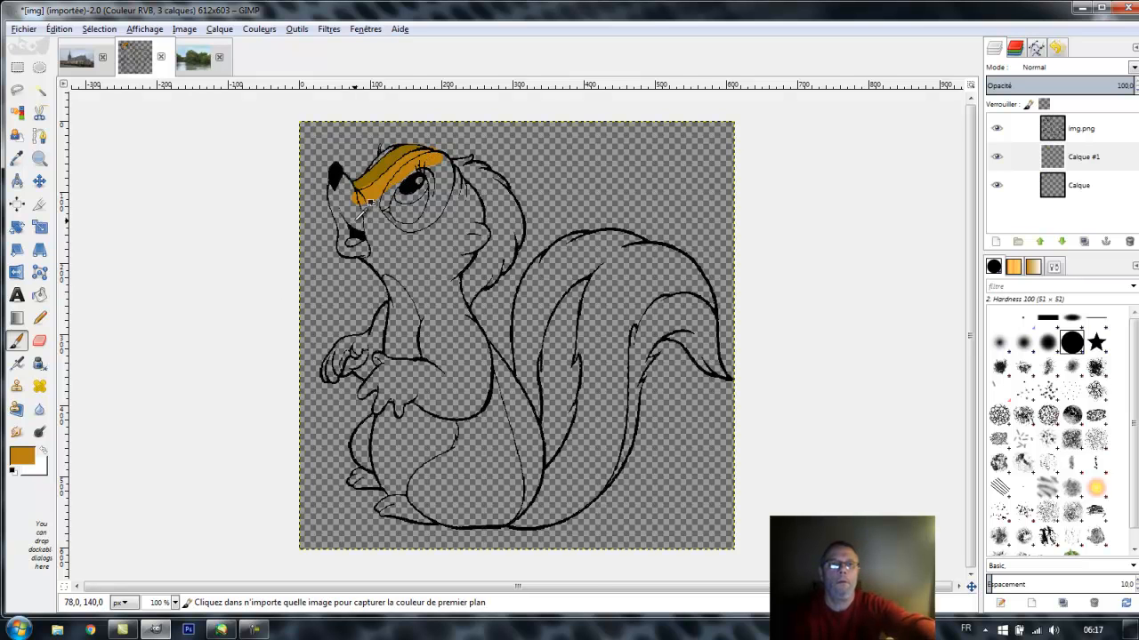
pyautogui.scroll(1, 368, 202)
pyautogui.scroll(2, 327, 120)
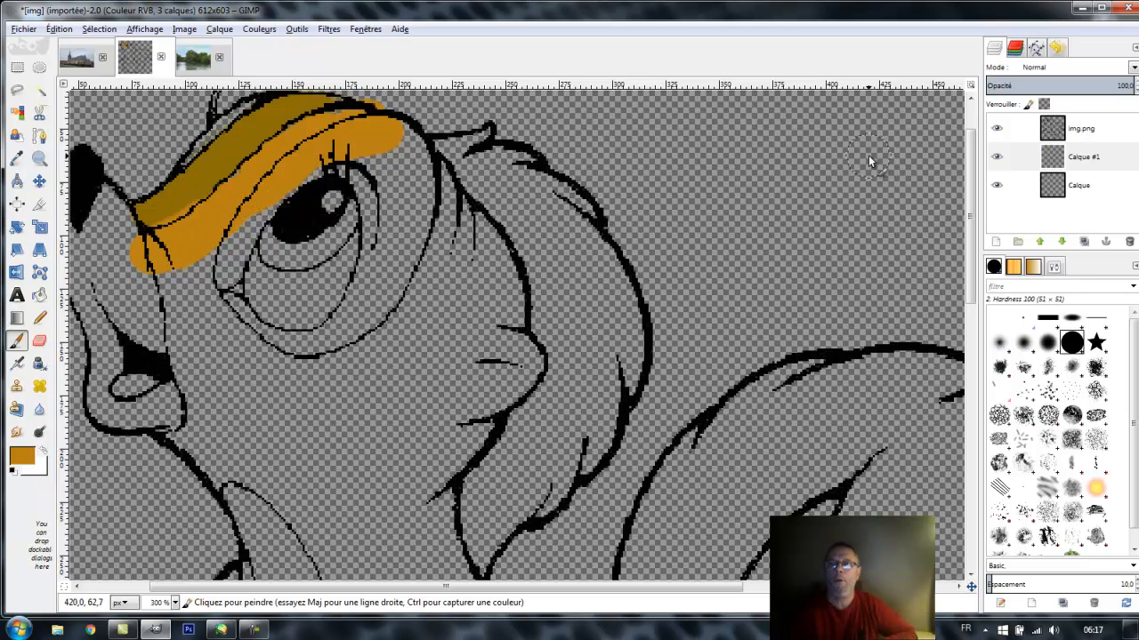
pyautogui.click(1071, 156)
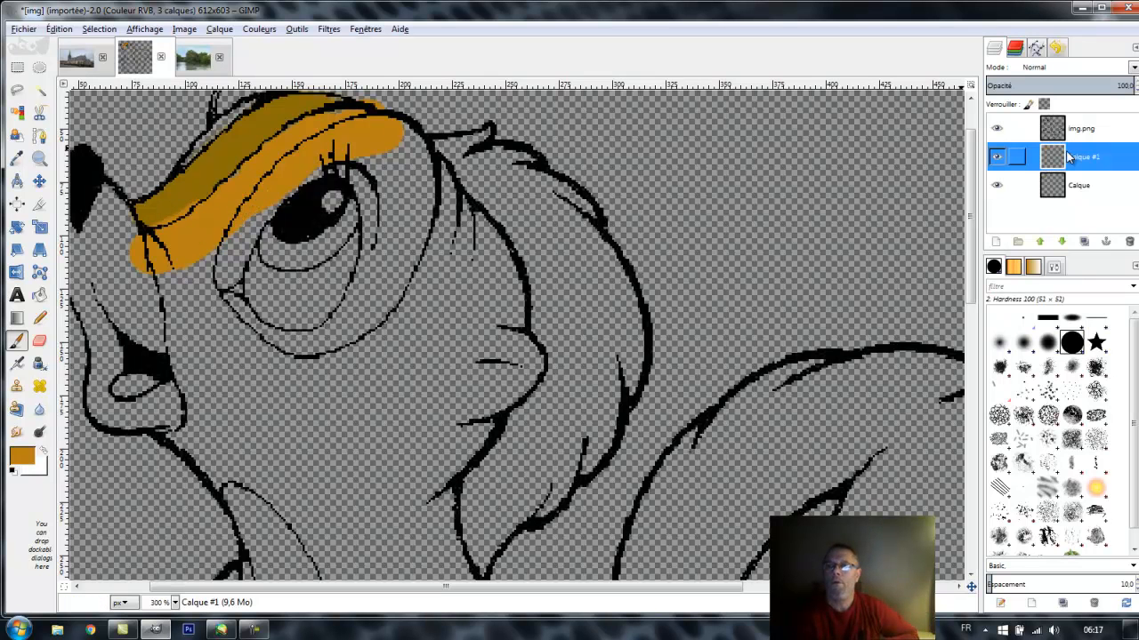
pyautogui.click(1063, 241)
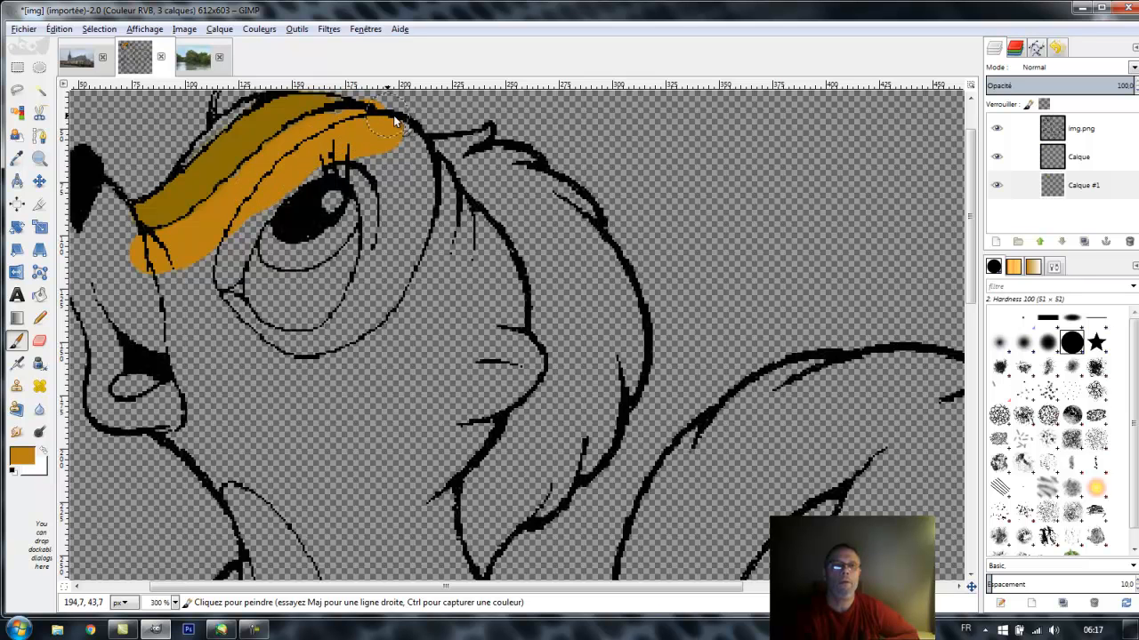
# Step: Smudge the orange-brown paint spilling past the muzzle line and the top of the head back inside the outlines
pyautogui.press('s')
pyautogui.moveTo(119, 243); pyautogui.dragTo(143, 266)
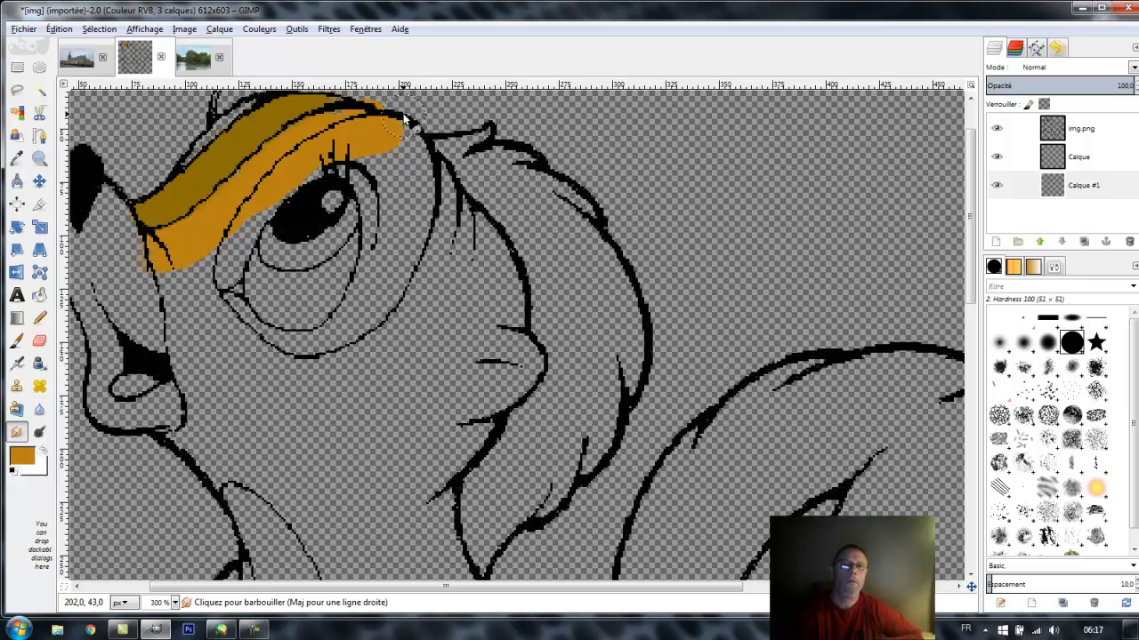
pyautogui.scroll(3, 436, 142)
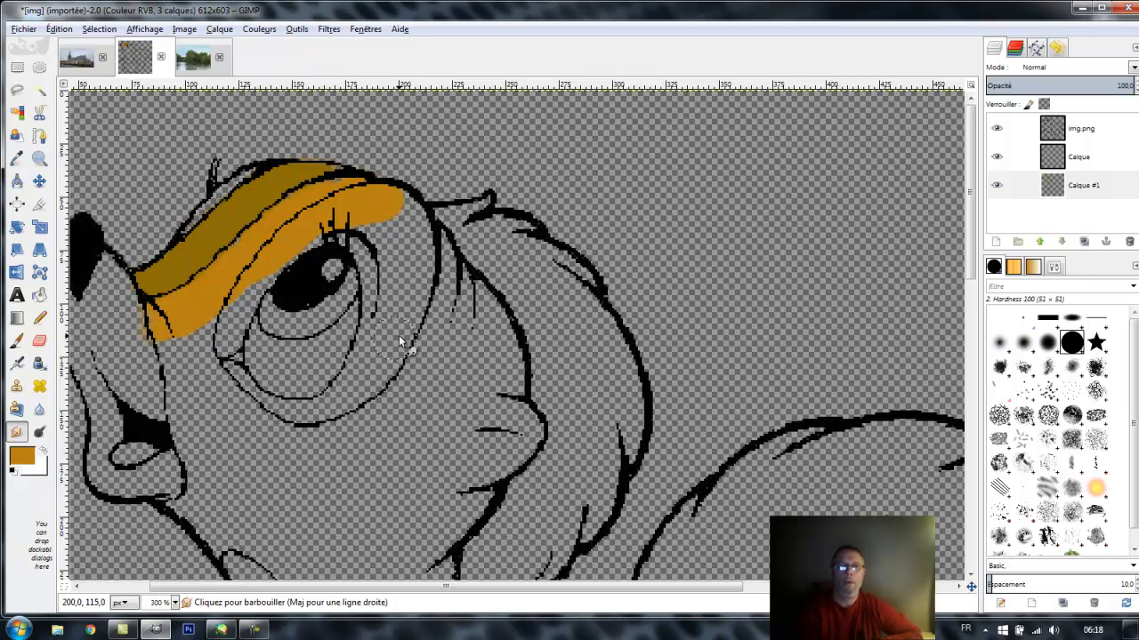
# Step: Select layer Calque #1 and change the foreground colour to green
pyautogui.click(1052, 186)
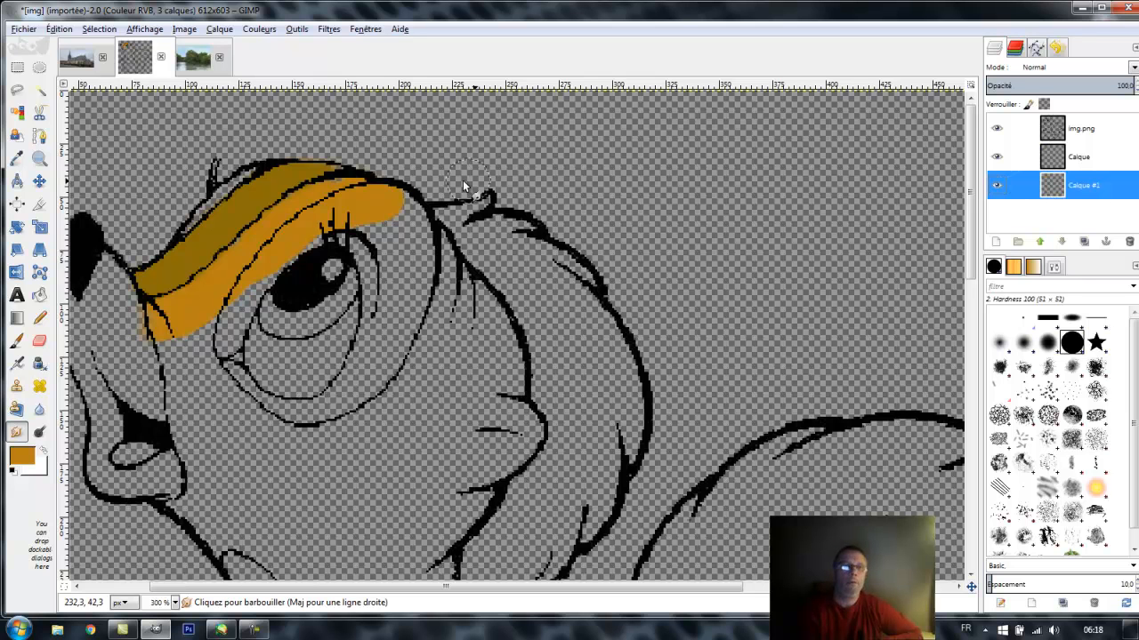
pyautogui.click(21, 455)
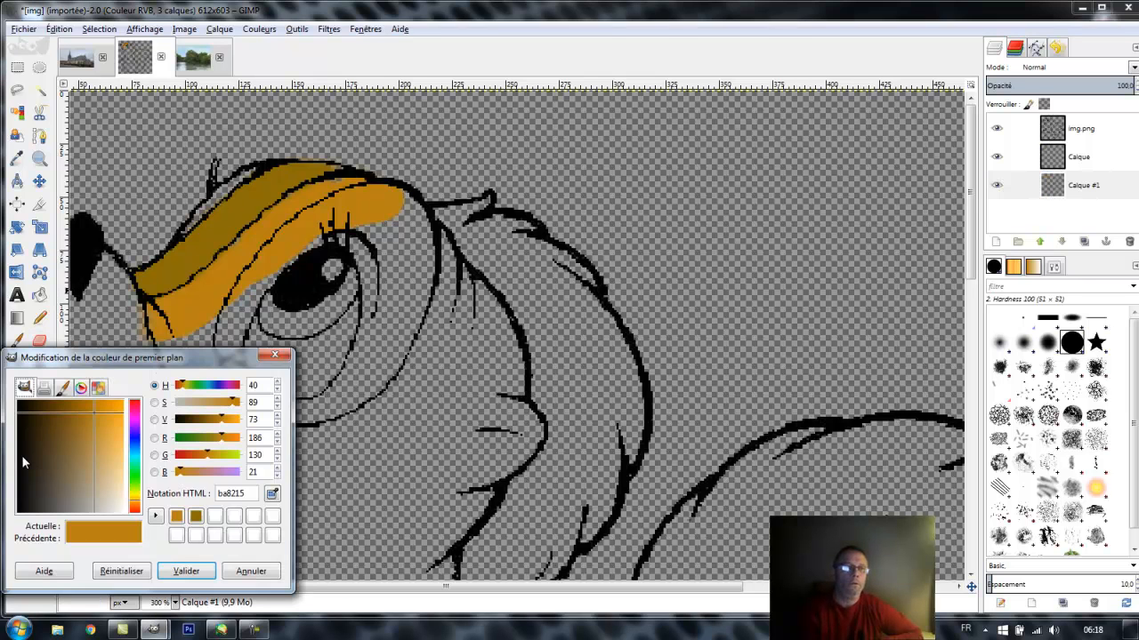
pyautogui.click(137, 476)
pyautogui.click(186, 571)
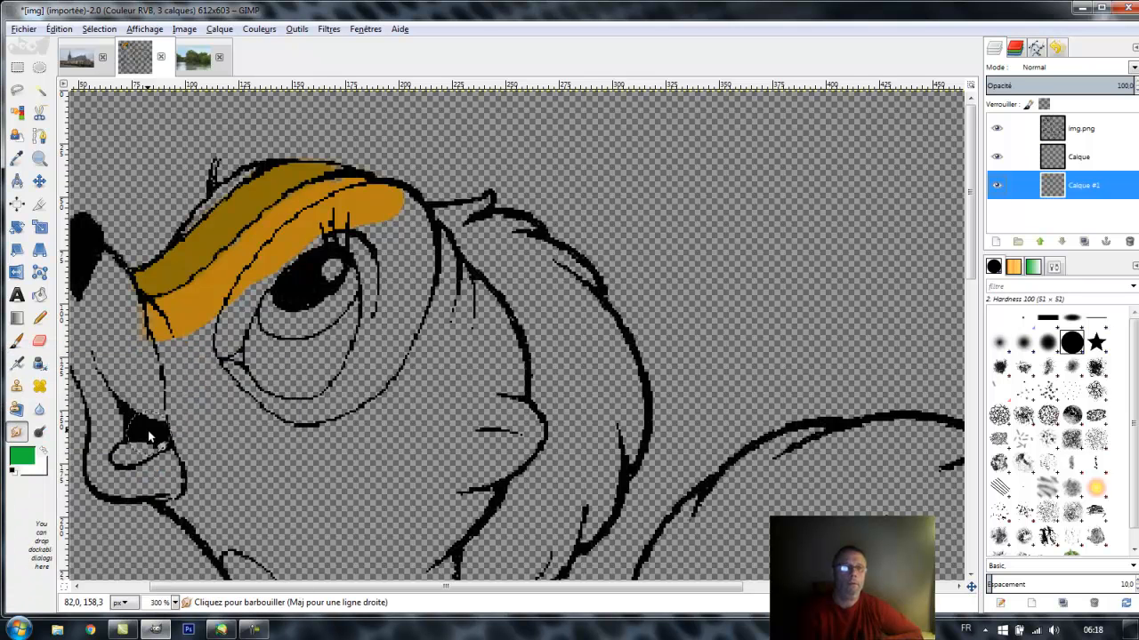
# Step: Paint a green stroke down the muzzle beside the orange-brown band with the Paintbrush
pyautogui.click(117, 296)
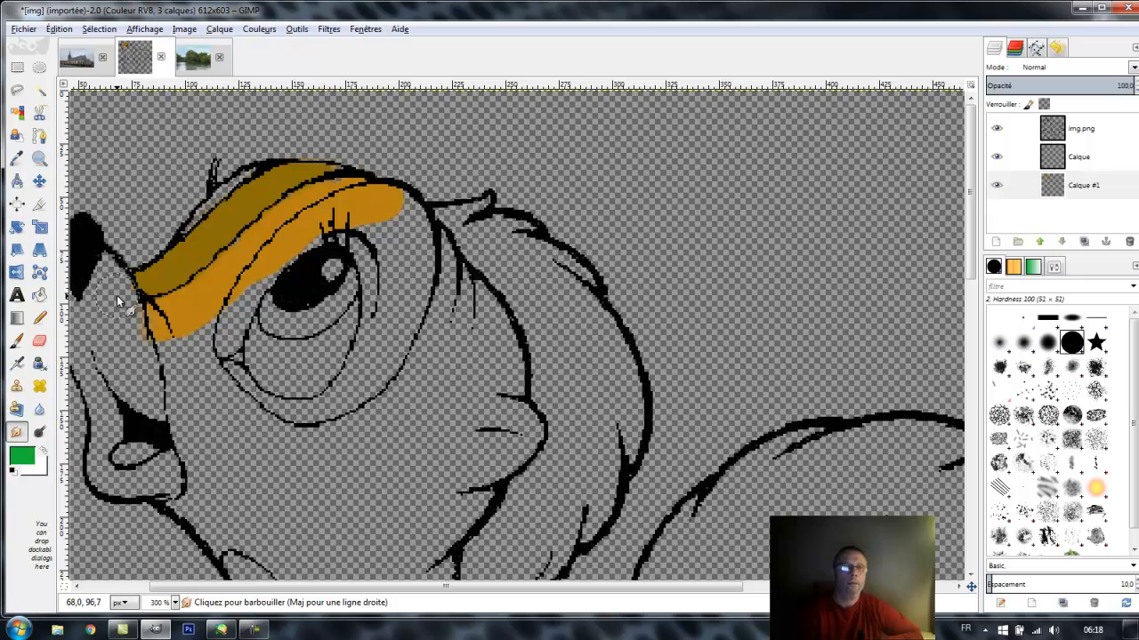
pyautogui.click(16, 341)
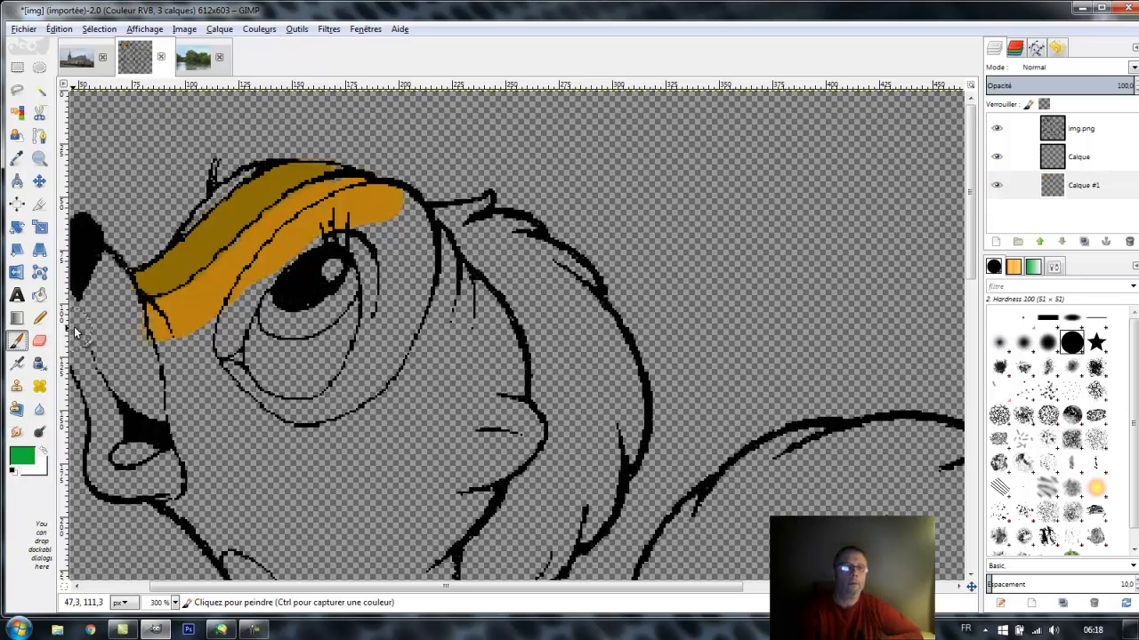
pyautogui.moveTo(115, 302); pyautogui.dragTo(145, 384)
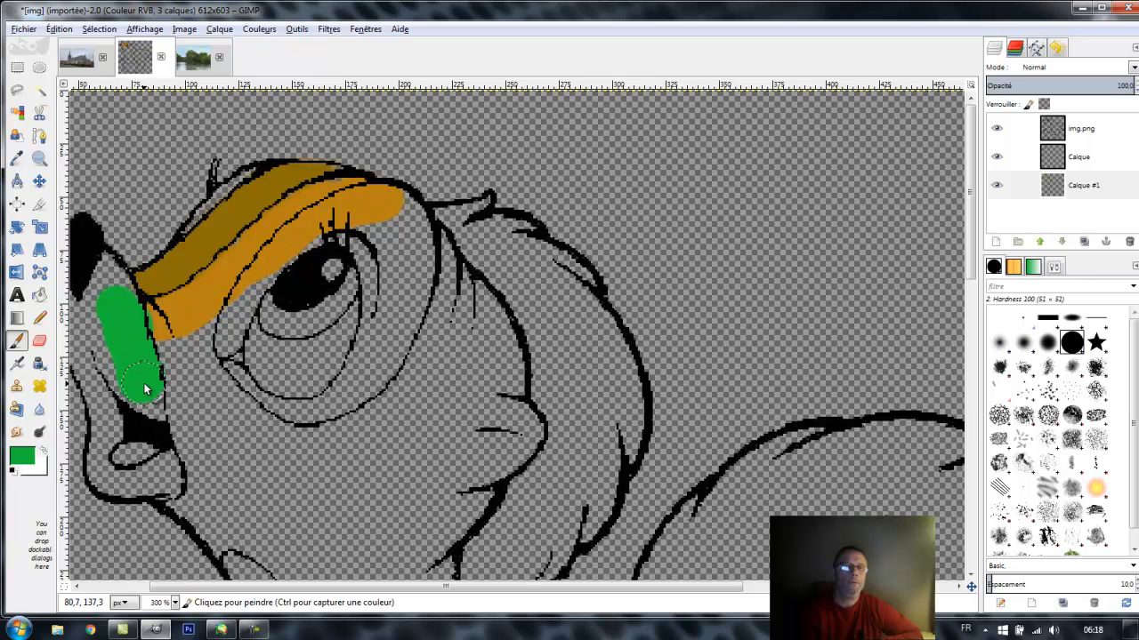
# Step: Hide and show layers Calque and img.png again to examine the paint on each layer
pyautogui.click(997, 157)
pyautogui.click(997, 128)
pyautogui.click(996, 128)
pyautogui.click(996, 157)
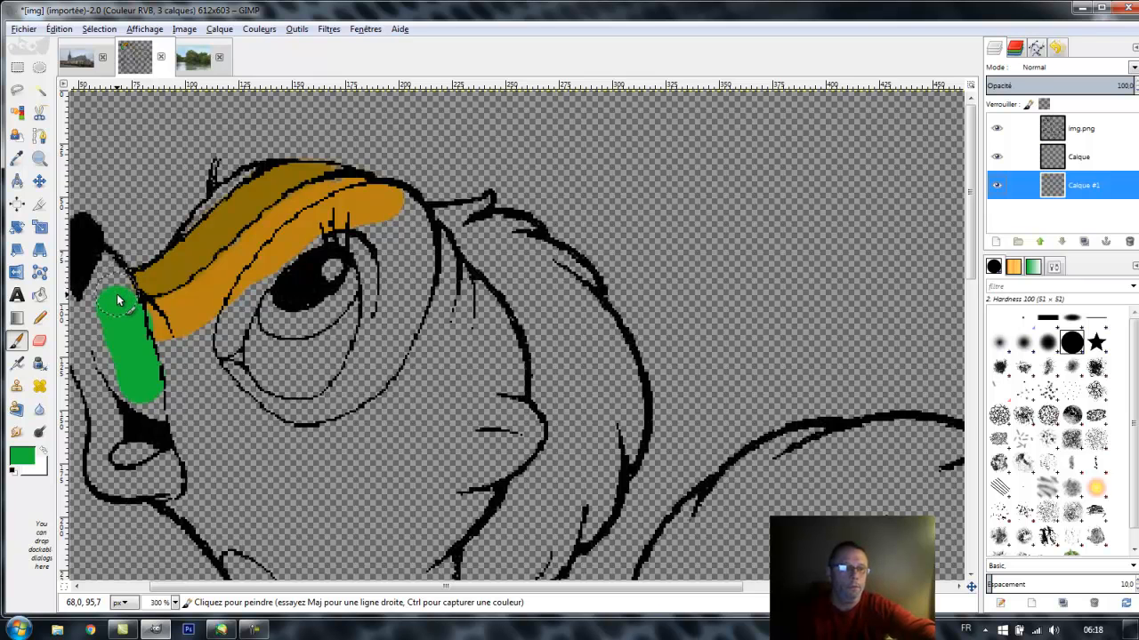
# Step: Reduce the Smudge brush size to 7 and smudge away the green spilling past the muzzle line into the orange-brown area
pyautogui.scroll(4, 120, 325)
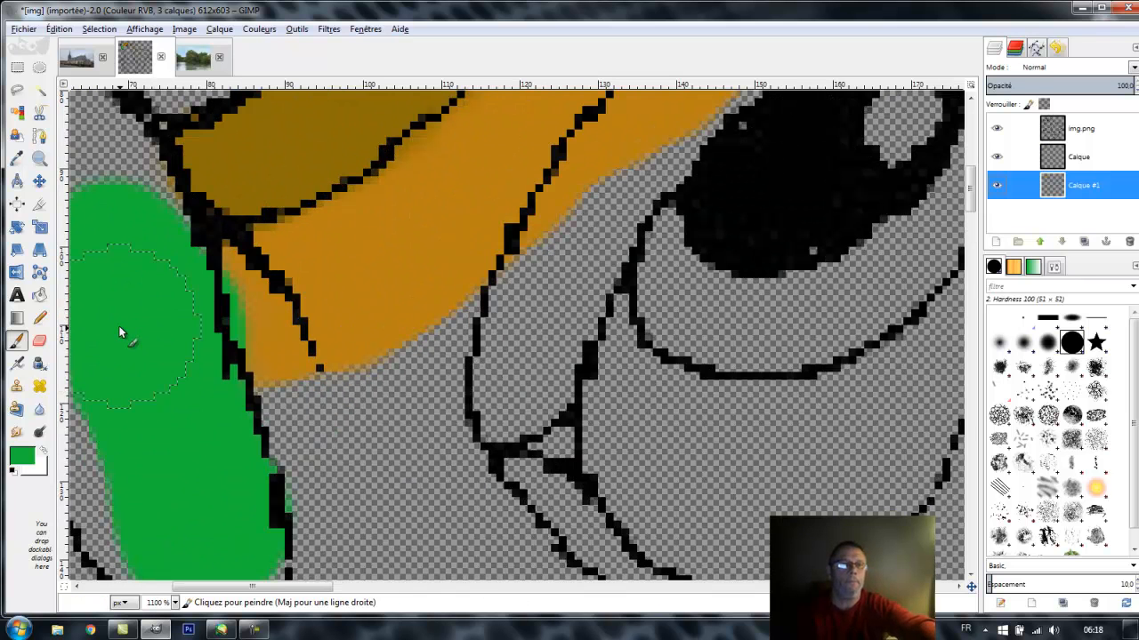
pyautogui.click(16, 433)
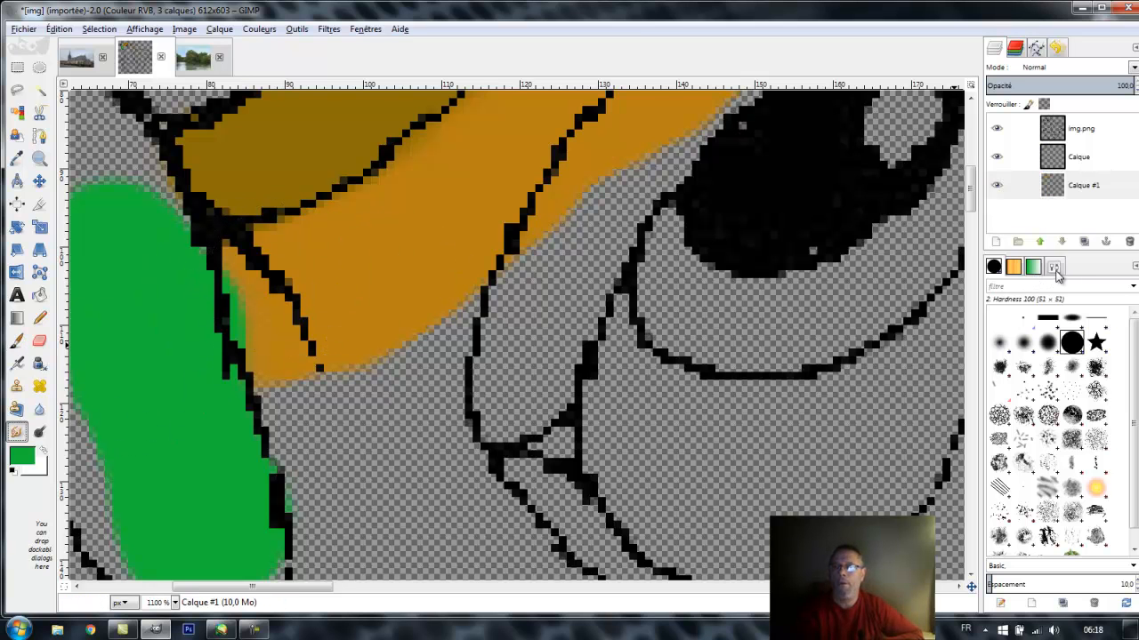
pyautogui.click(1054, 272)
pyautogui.click(1121, 370)
pyautogui.click(1121, 370)
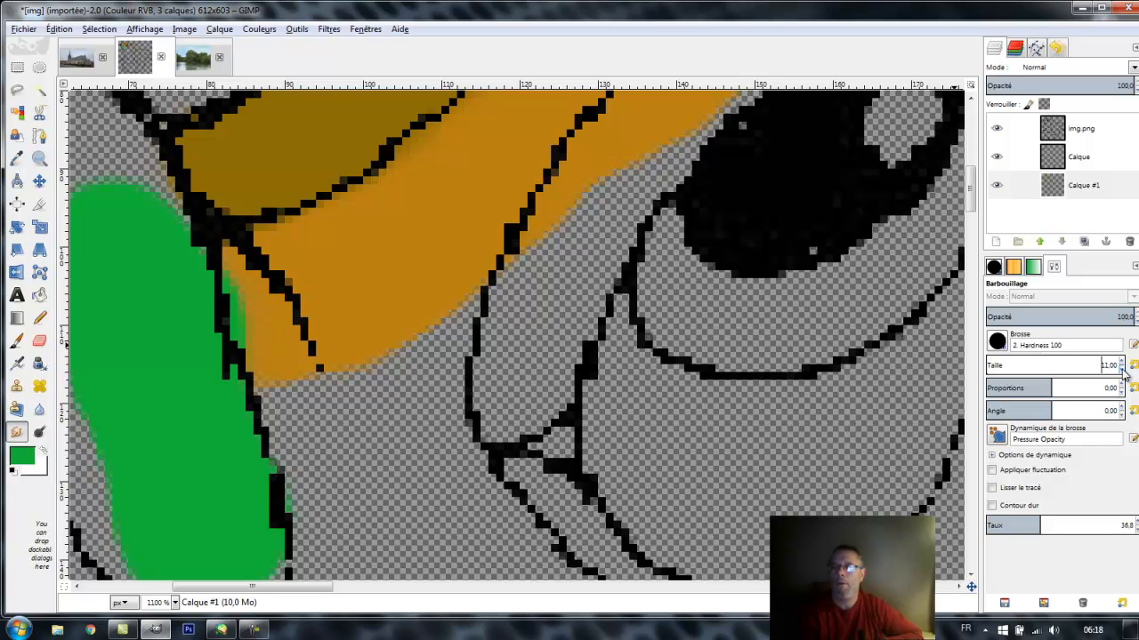
pyautogui.click(264, 287)
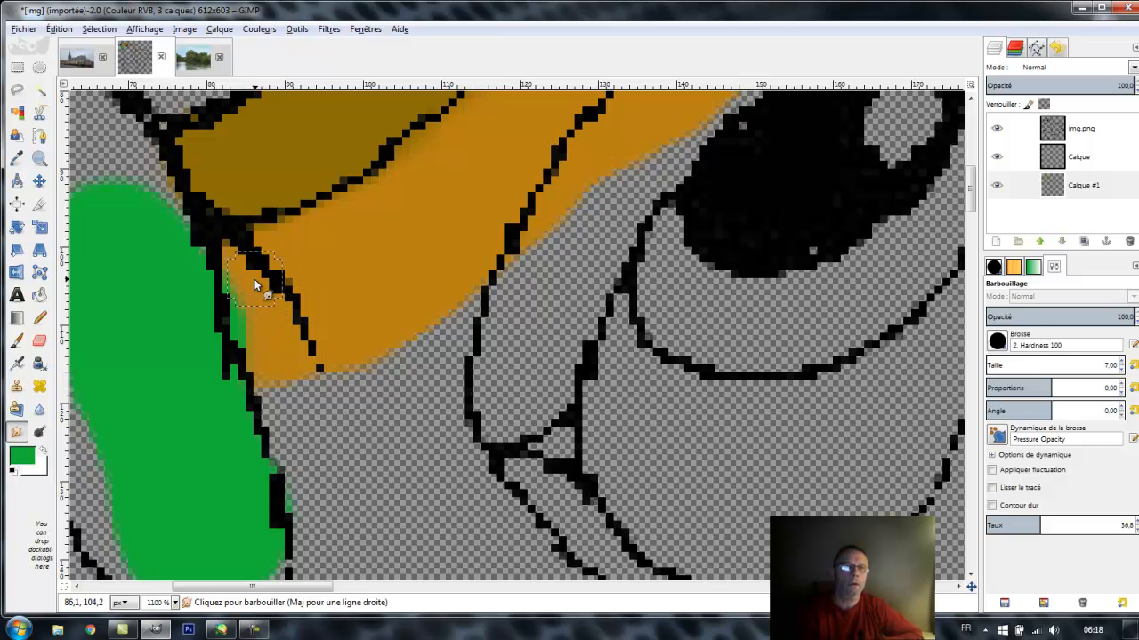
pyautogui.moveTo(264, 287)
pyautogui.mouseDown()
pyautogui.moveTo(253, 315)
pyautogui.moveTo(274, 315)
pyautogui.moveTo(252, 330)
pyautogui.moveTo(298, 326)
pyautogui.moveTo(257, 340)
pyautogui.moveTo(279, 339)
pyautogui.moveTo(270, 355)
pyautogui.moveTo(275, 325)
pyautogui.moveTo(261, 317)
pyautogui.moveTo(288, 285)
pyautogui.moveTo(266, 284)
pyautogui.moveTo(304, 267)
pyautogui.moveTo(250, 277)
pyautogui.moveTo(285, 270)
pyautogui.moveTo(257, 273)
pyautogui.moveTo(281, 296)
pyautogui.moveTo(249, 325)
pyautogui.moveTo(287, 313)
pyautogui.moveTo(267, 337)
pyautogui.moveTo(302, 320)
pyautogui.moveTo(266, 348)
pyautogui.moveTo(301, 335)
pyautogui.moveTo(287, 342)
pyautogui.moveTo(304, 273)
pyautogui.moveTo(300, 264)
pyautogui.moveTo(247, 278)
pyautogui.moveTo(270, 272)
pyautogui.moveTo(256, 277)
pyautogui.moveTo(361, 305)
pyautogui.mouseUp()
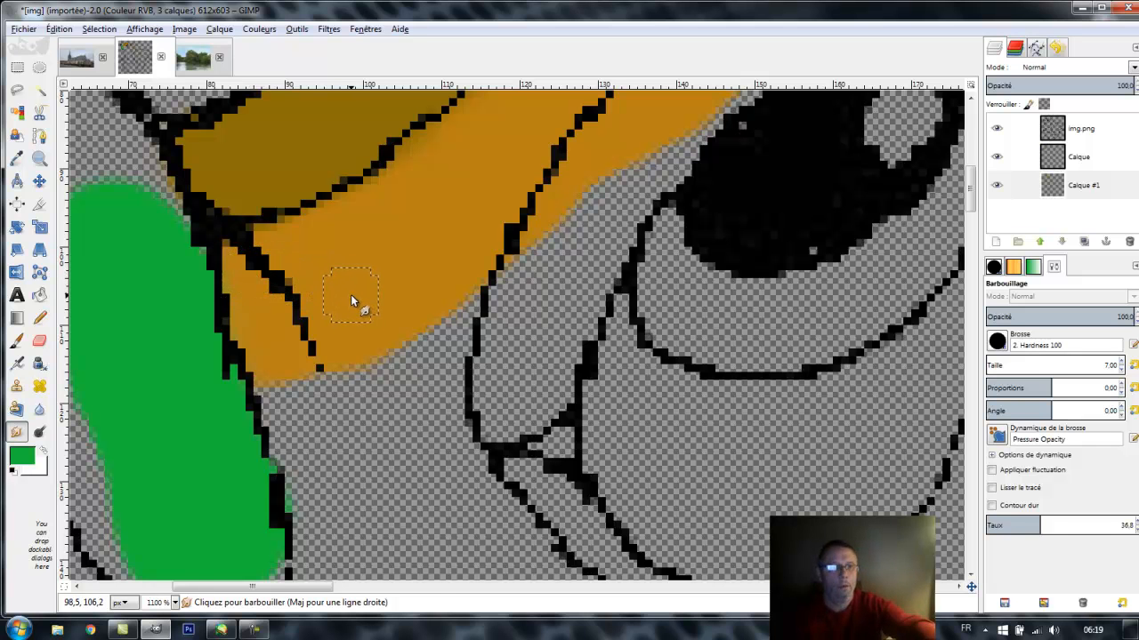
# Step: Look through the blend modes available for layer Calque #1 and look over the whole line drawing
pyautogui.scroll(-3, 363, 307)
pyautogui.scroll(-1, 365, 309)
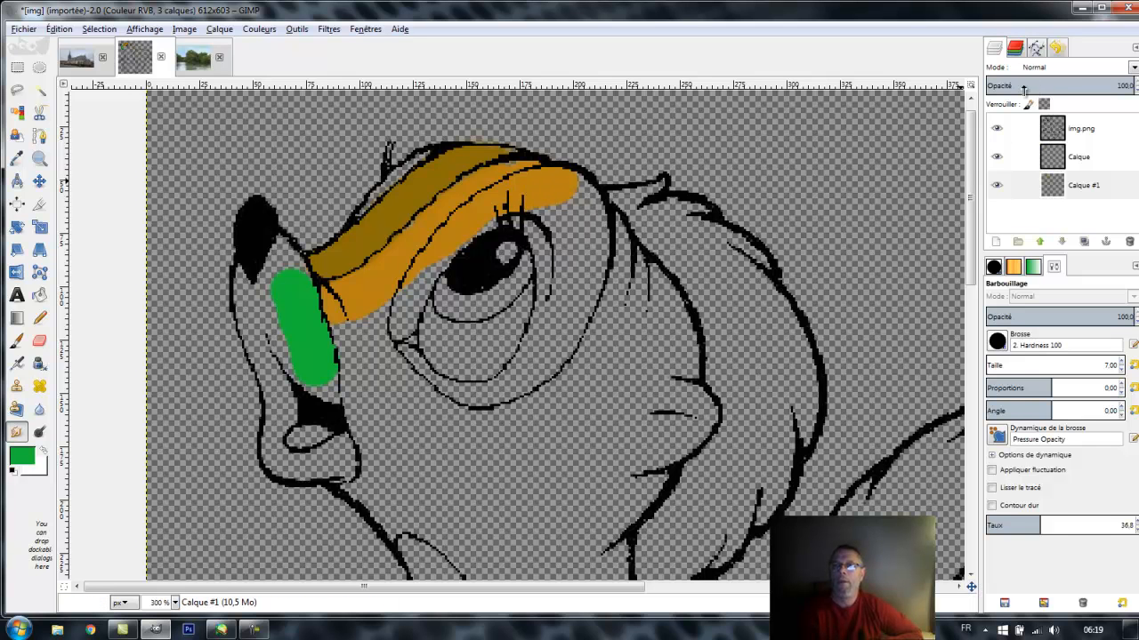
pyautogui.click(1056, 68)
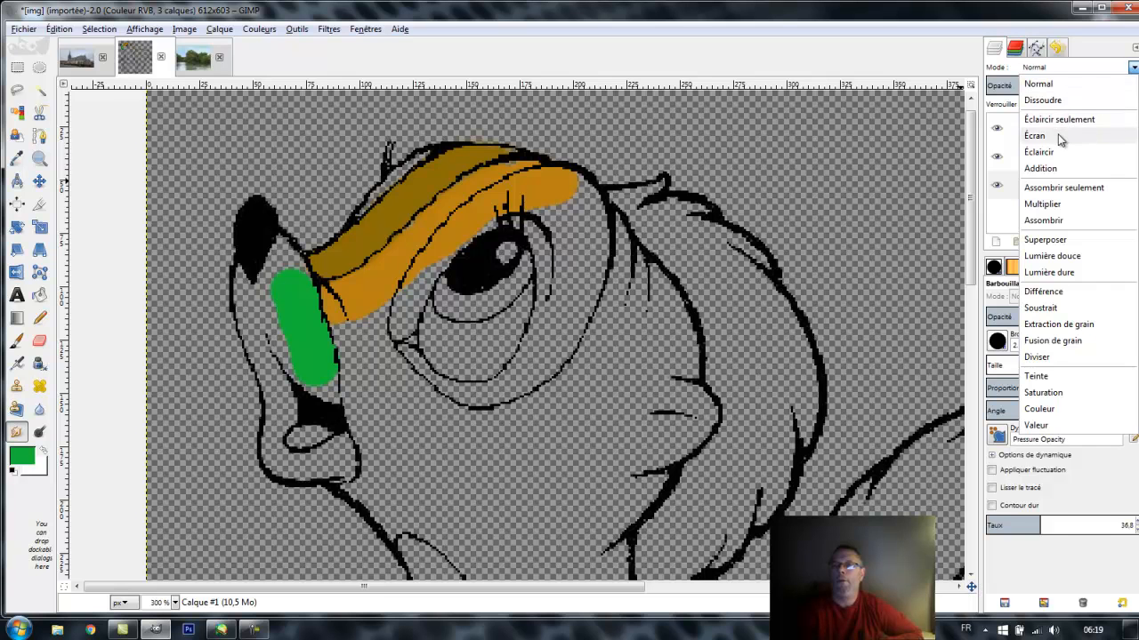
pyautogui.click(1079, 77)
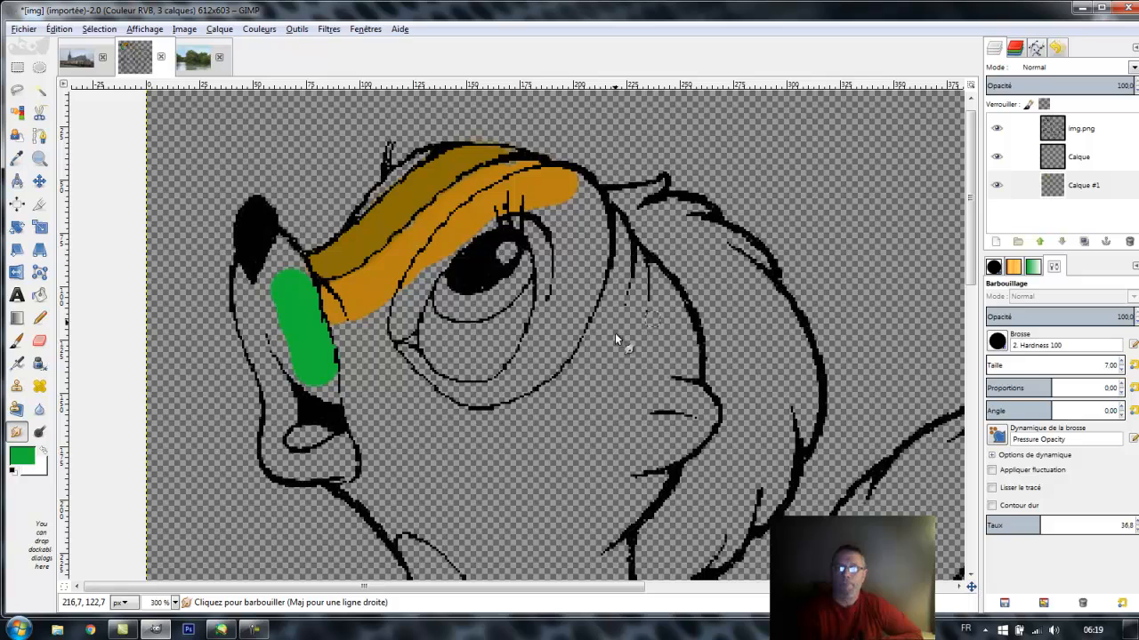
pyautogui.scroll(-10, 501, 317)
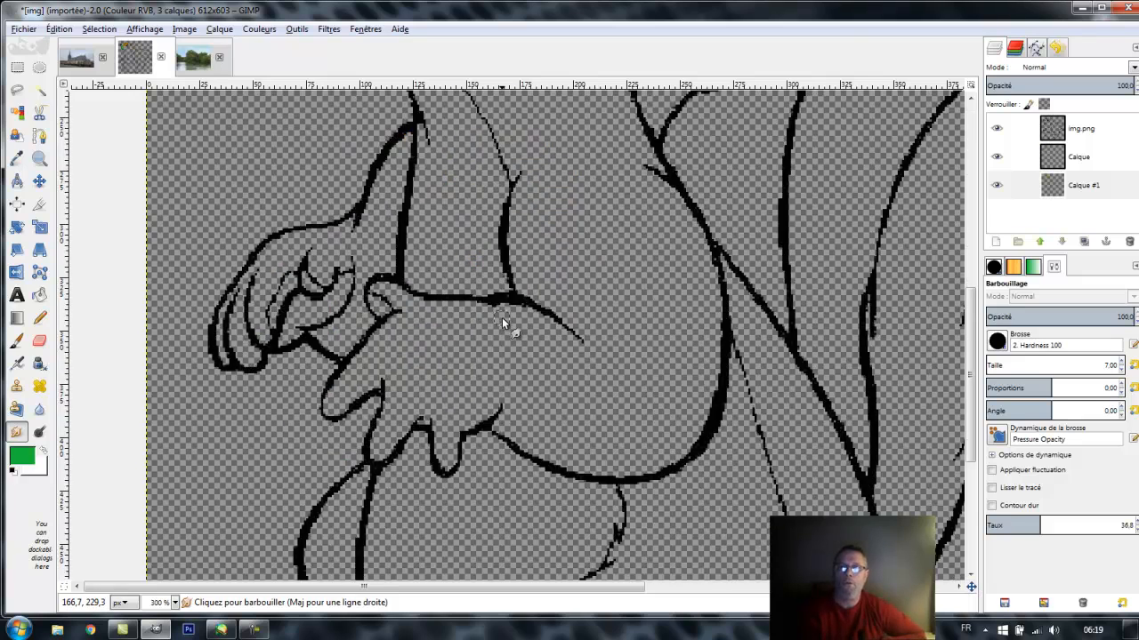
pyautogui.scroll(11, 502, 317)
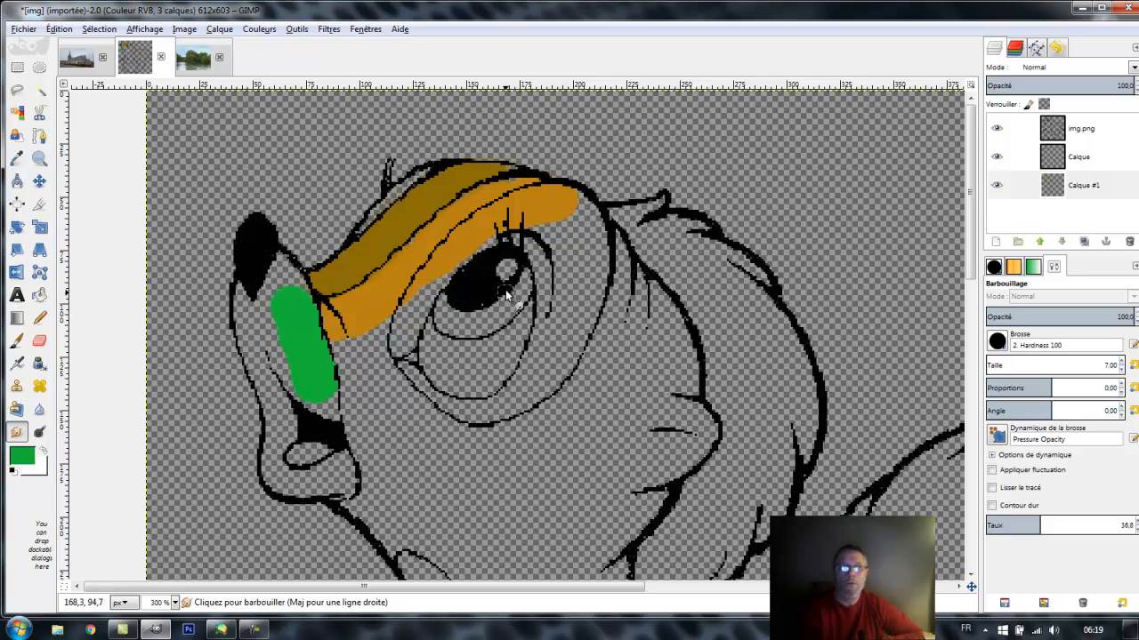
# Step: Switch to the river photo and hide and show its collapsed layer group to compare the sky with the original
pyautogui.click(205, 62)
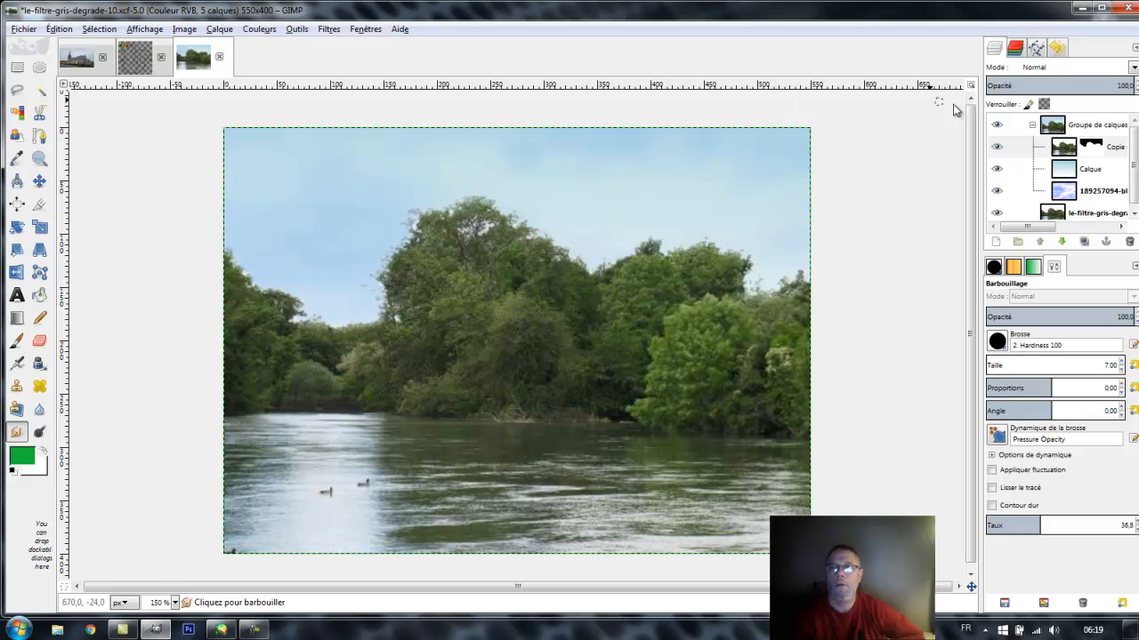
pyautogui.click(1031, 126)
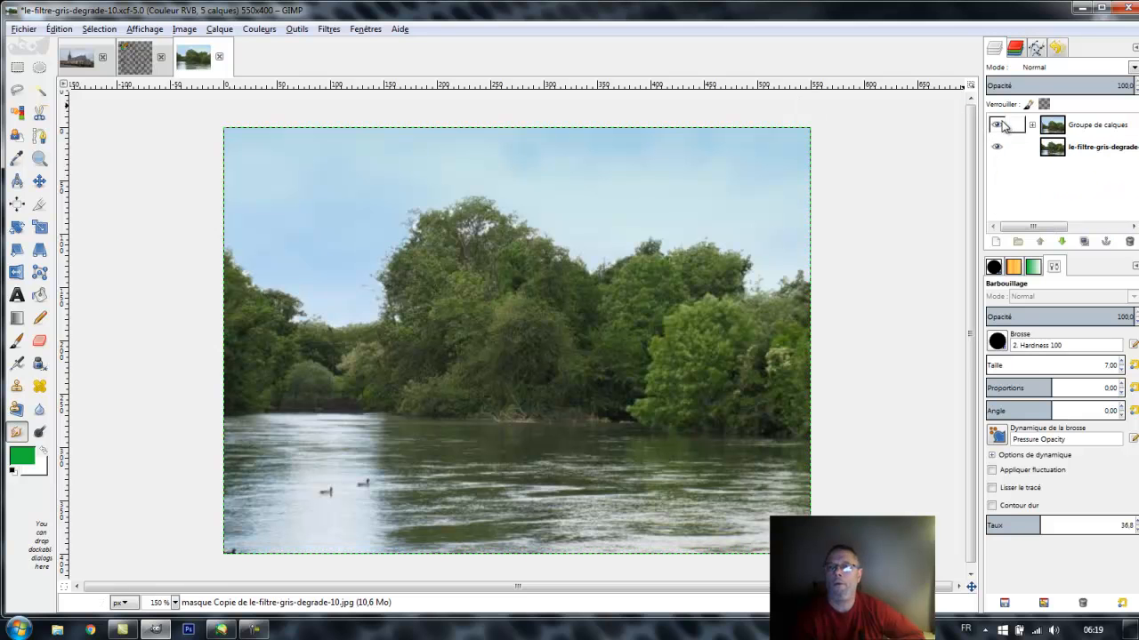
pyautogui.click(1000, 125)
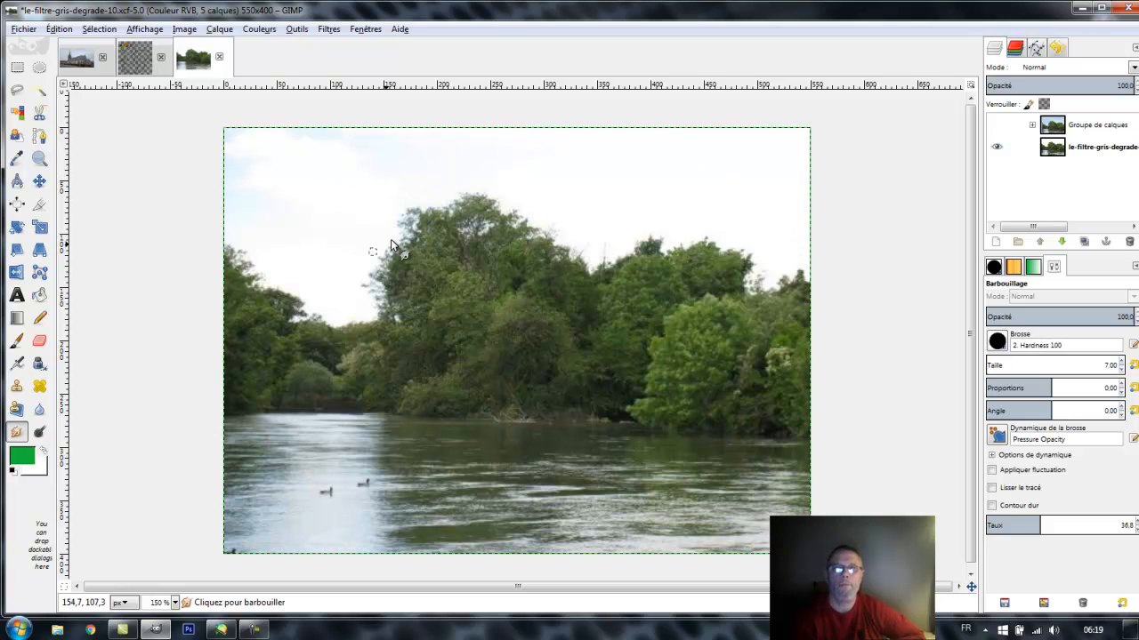
pyautogui.click(996, 124)
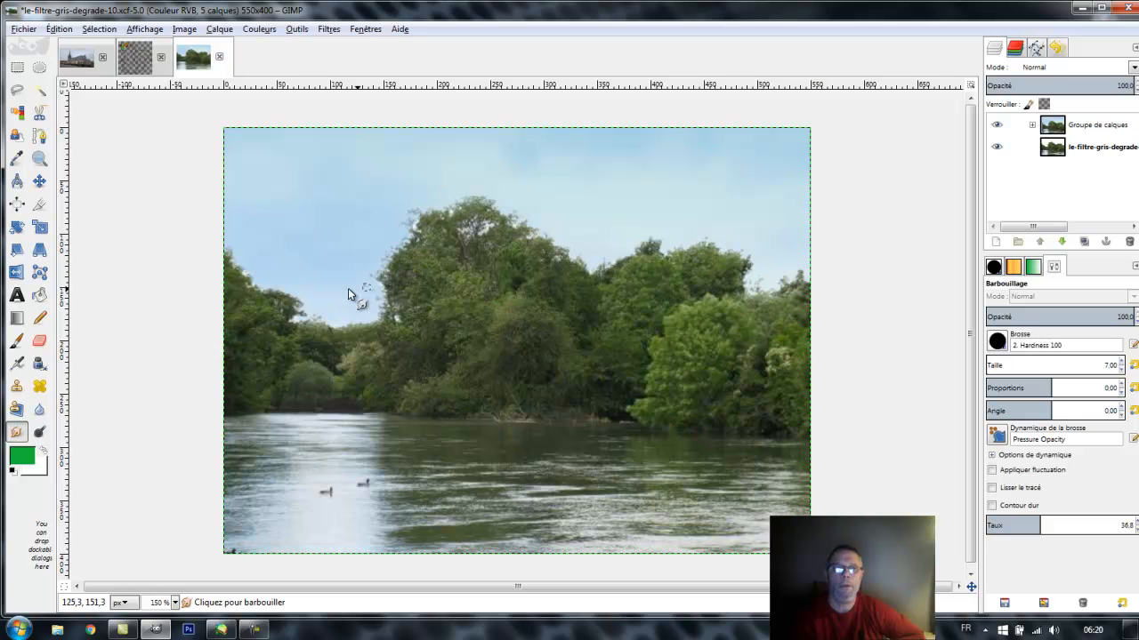
# Step: Expand the layer group and toggle its cloud, Calque and masked copy layers to examine what each contributes to the sky
pyautogui.click(1032, 127)
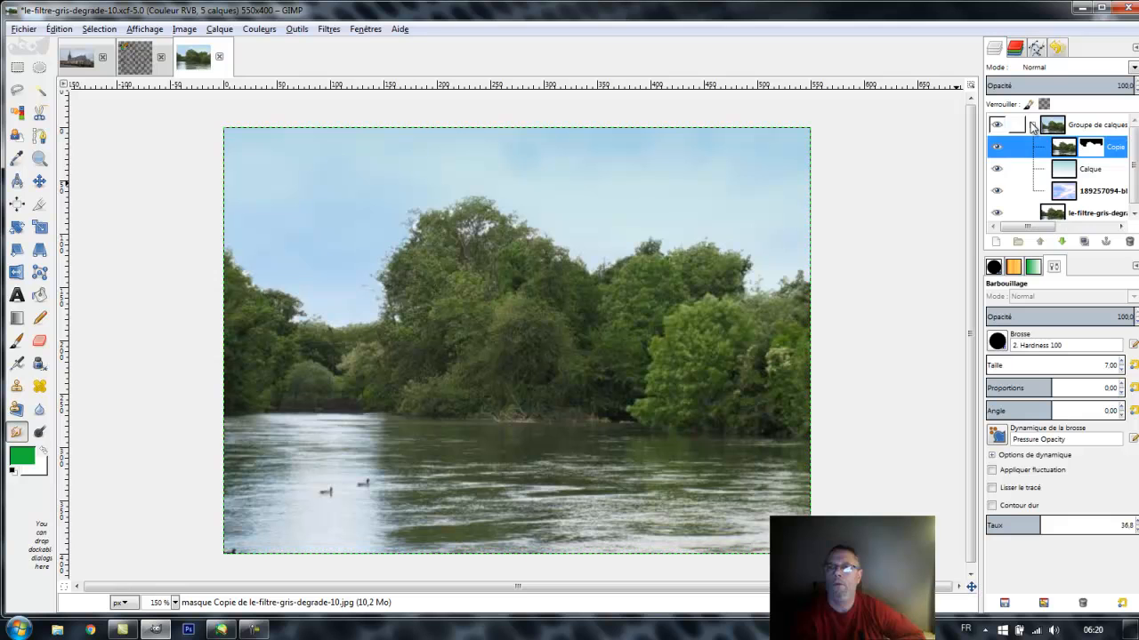
pyautogui.click(997, 190)
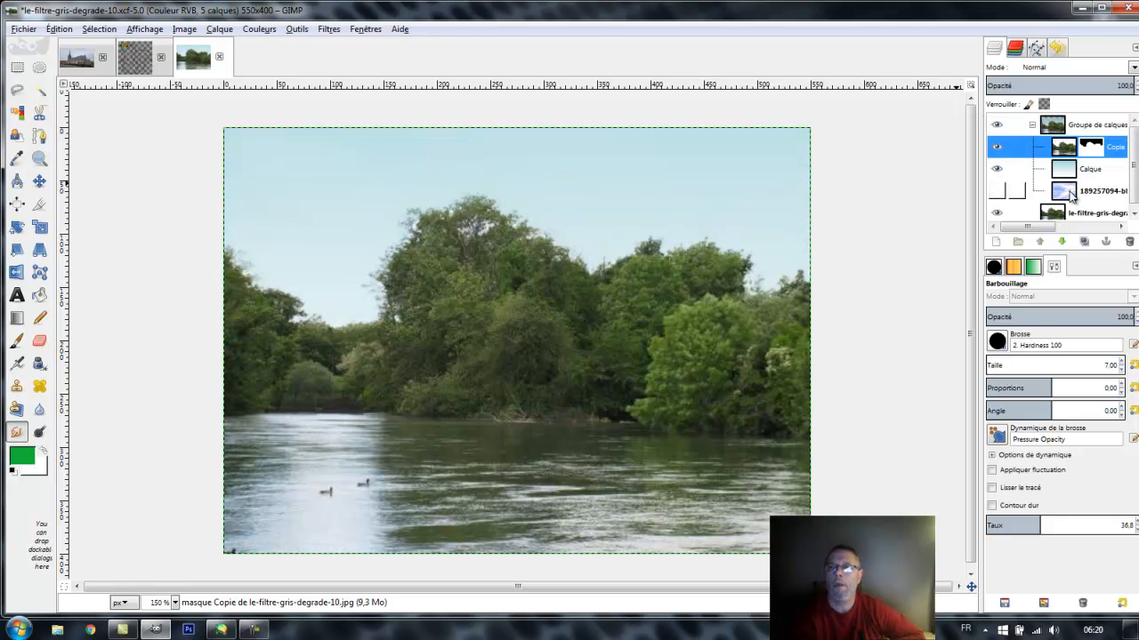
pyautogui.click(1067, 173)
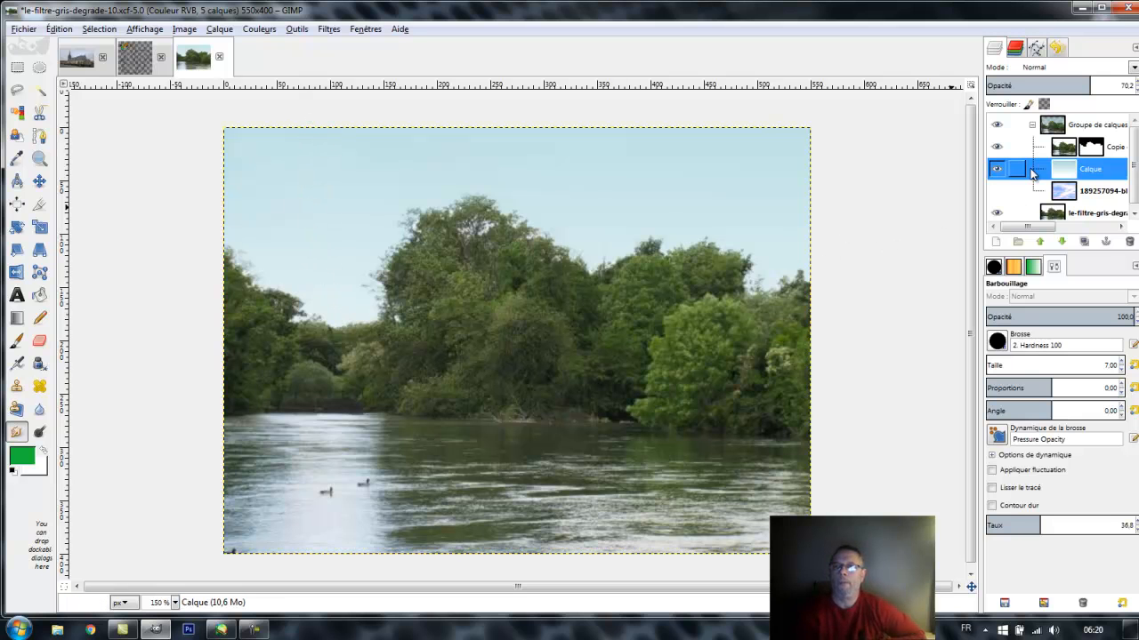
pyautogui.click(997, 170)
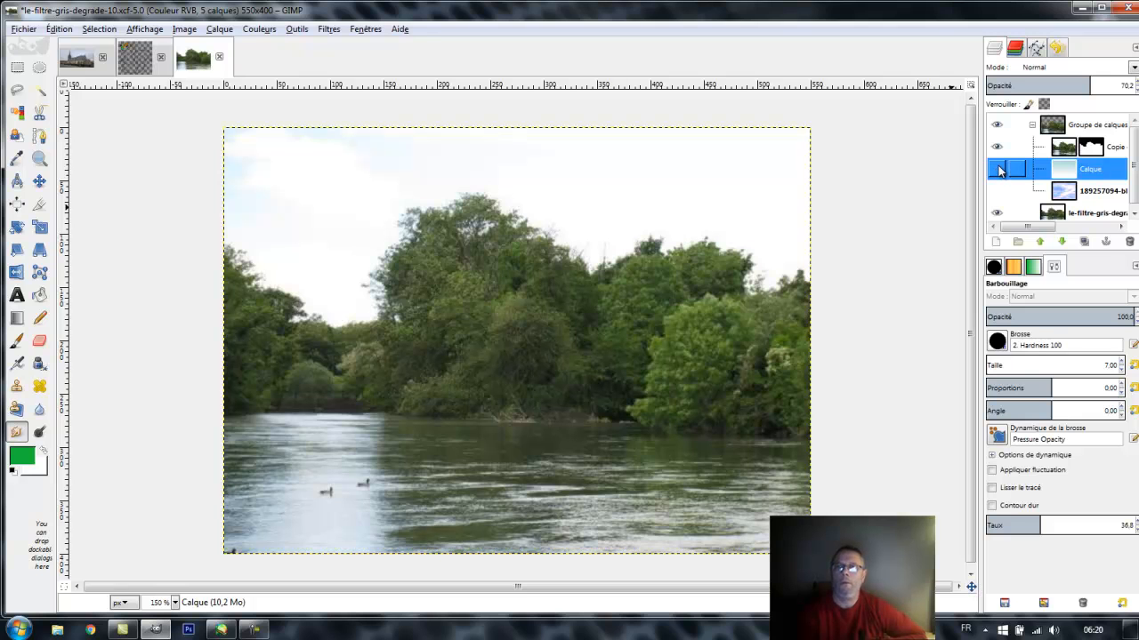
pyautogui.click(997, 147)
pyautogui.click(997, 148)
pyautogui.click(997, 170)
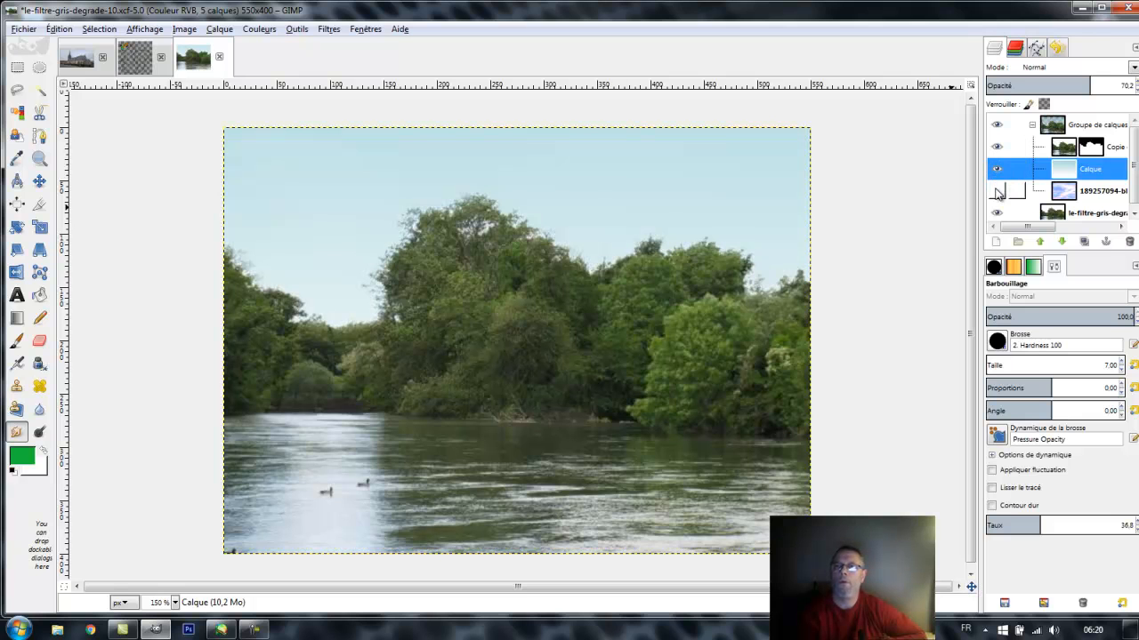
pyautogui.click(997, 192)
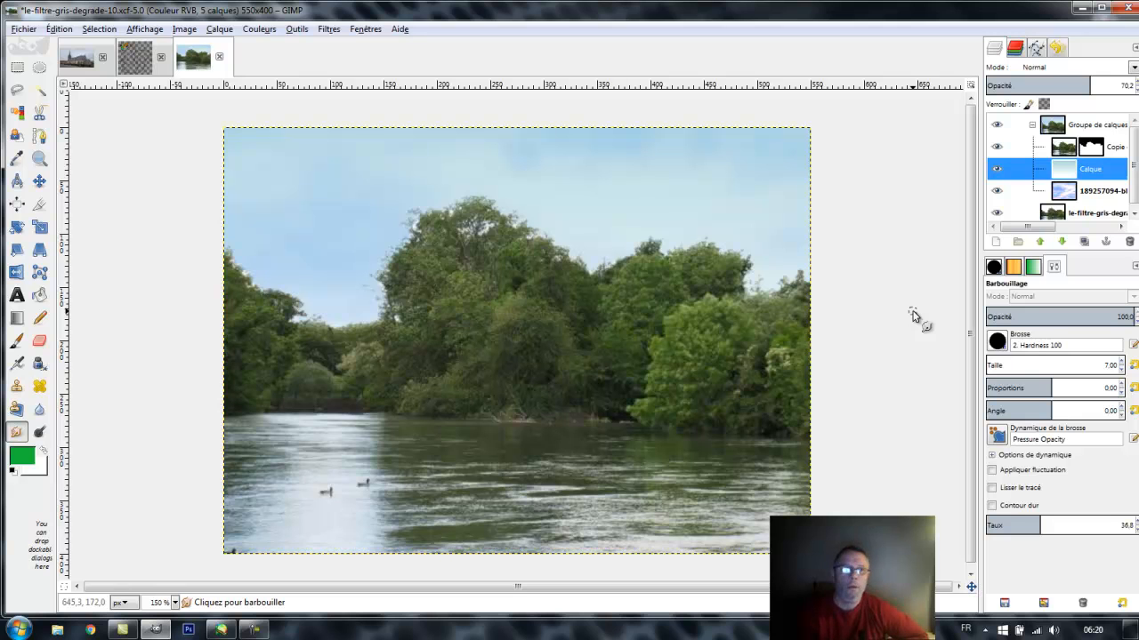
pyautogui.scroll(-1, 907, 318)
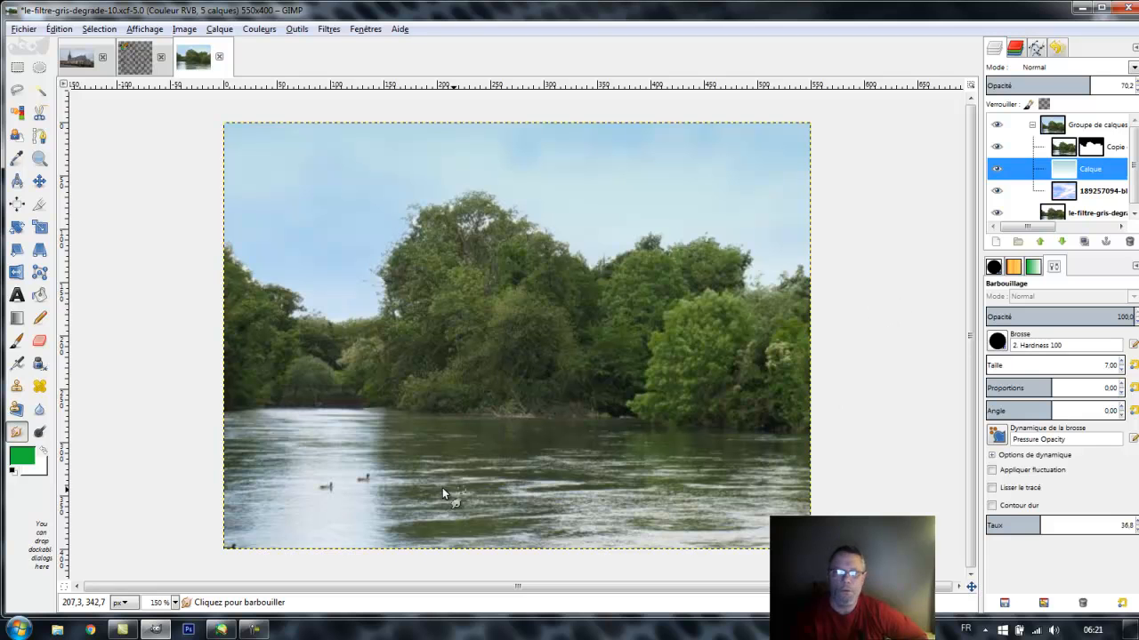
# Step: Switch to PaintTool SAI, create a new blank canvas and add two normal layers to it
pyautogui.click(221, 630)
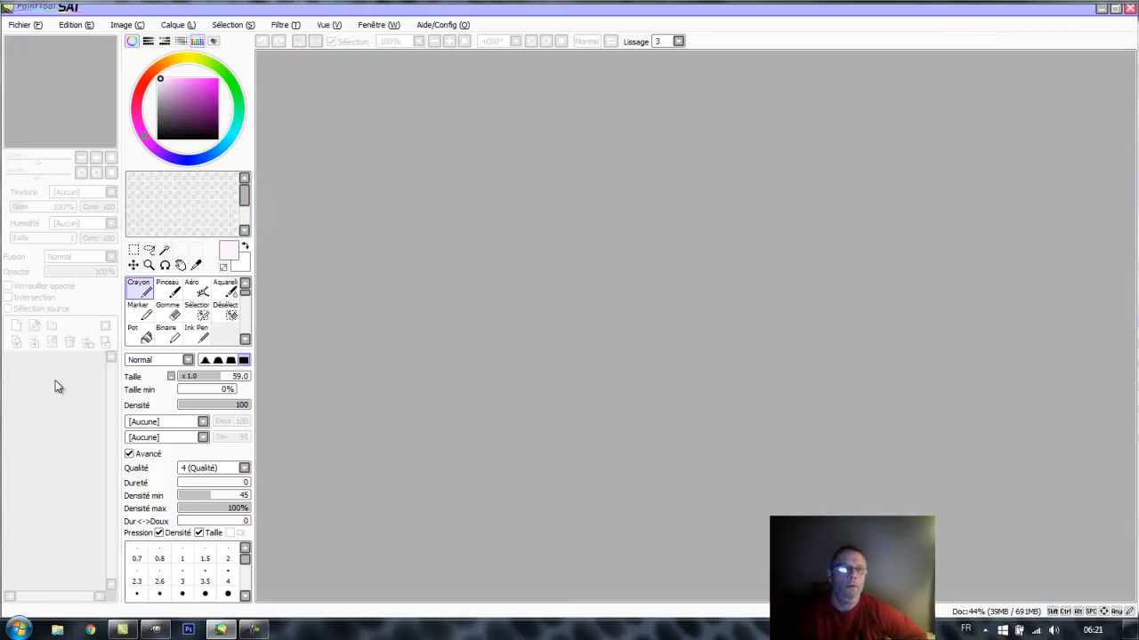
pyautogui.click(24, 24)
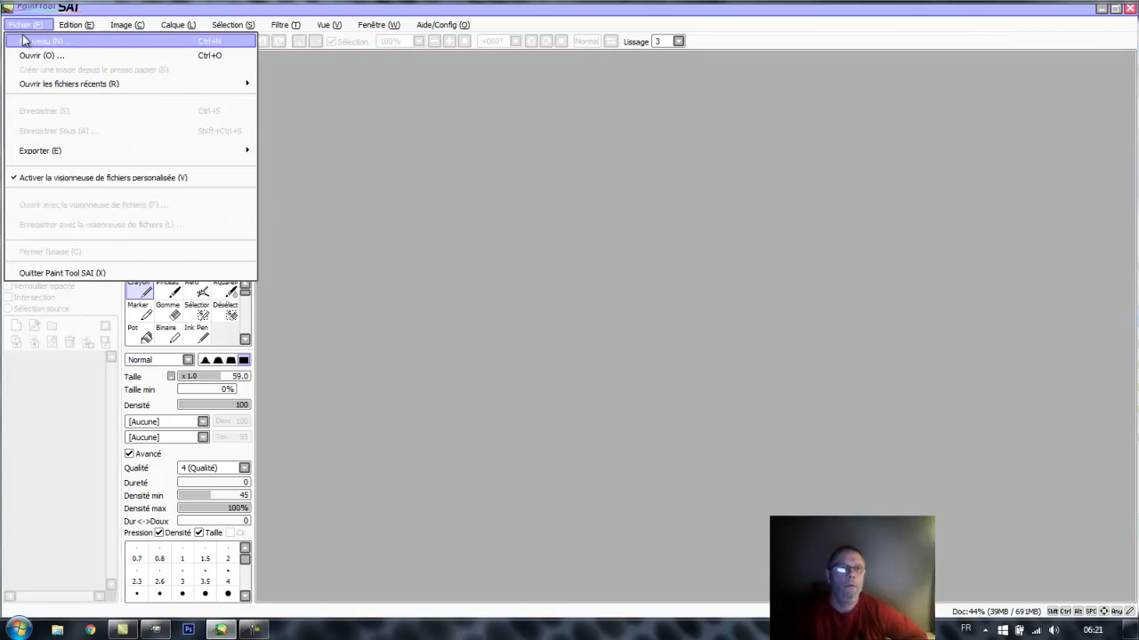
pyautogui.click(23, 37)
pyautogui.click(280, 272)
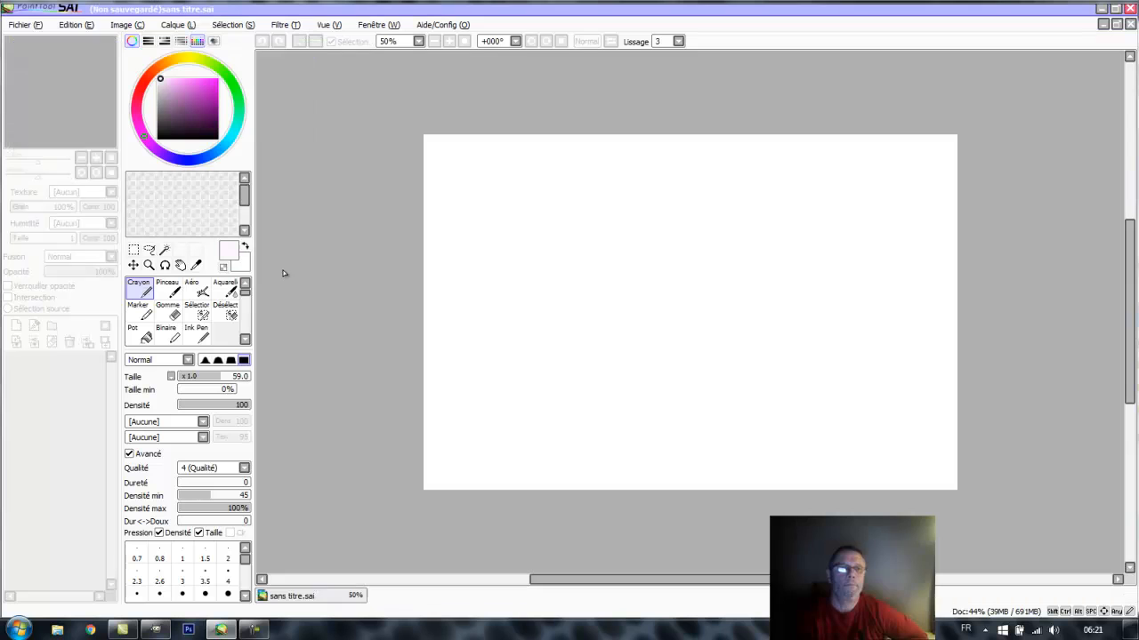
pyautogui.click(16, 326)
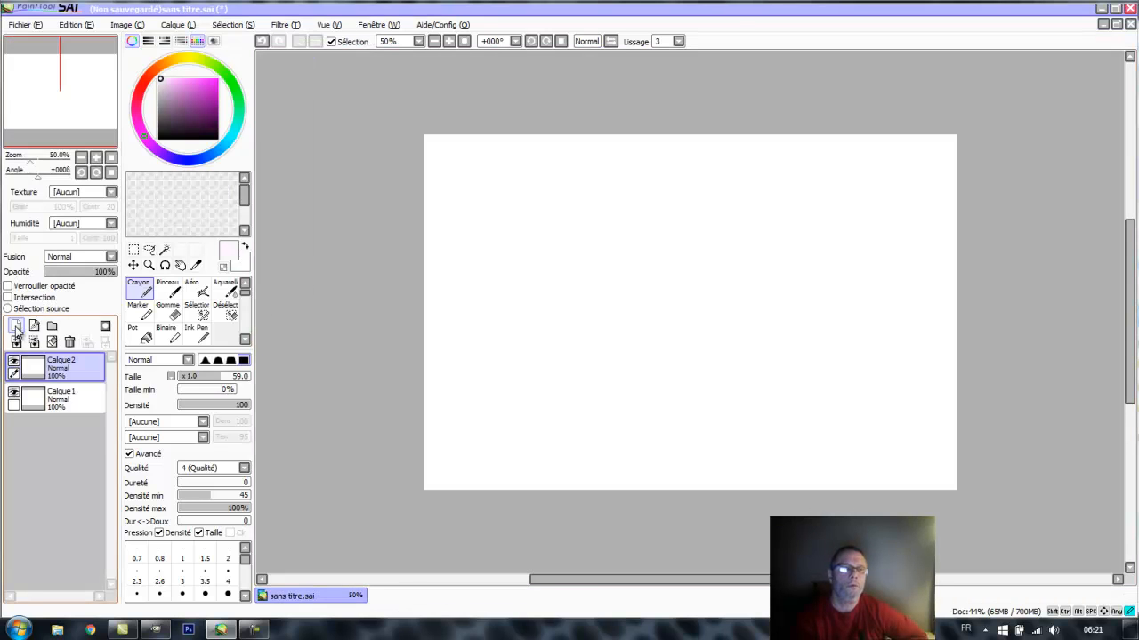
pyautogui.click(16, 327)
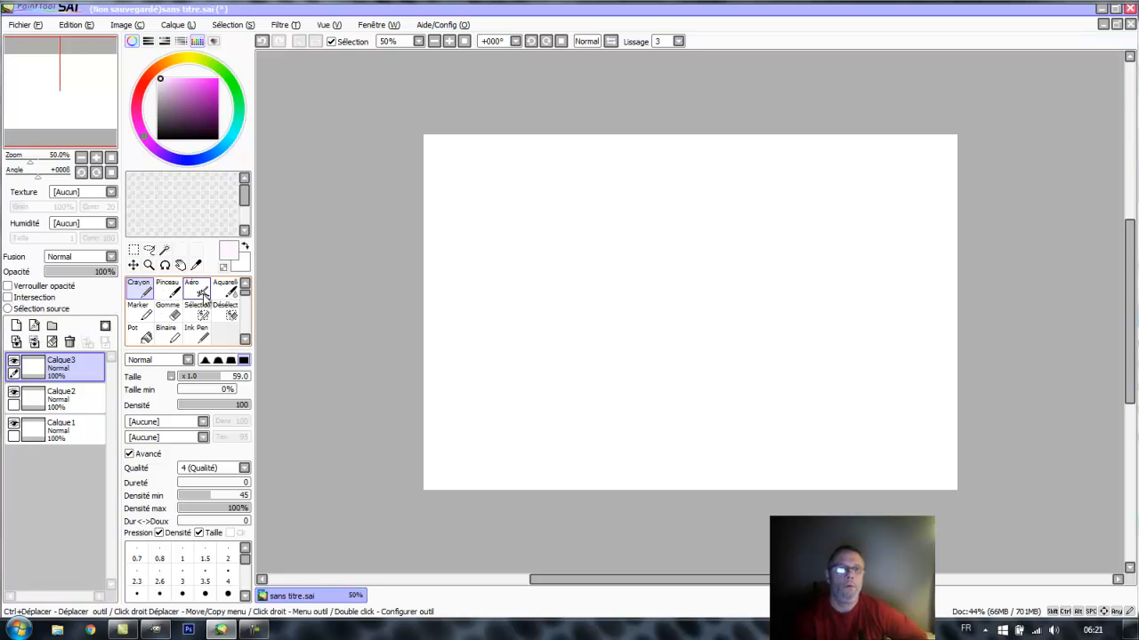
# Step: Browse the brushes for normal layers, add a vector layer to see its tools, and reselect Calque3
pyautogui.scroll(-3, 247, 296)
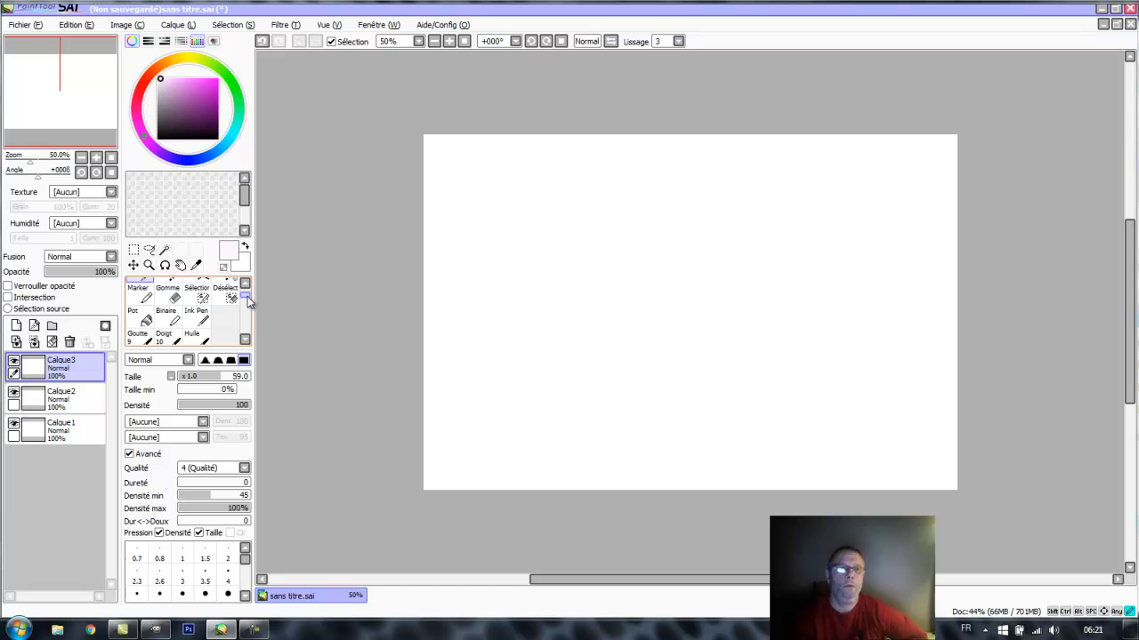
pyautogui.scroll(-1, 247, 307)
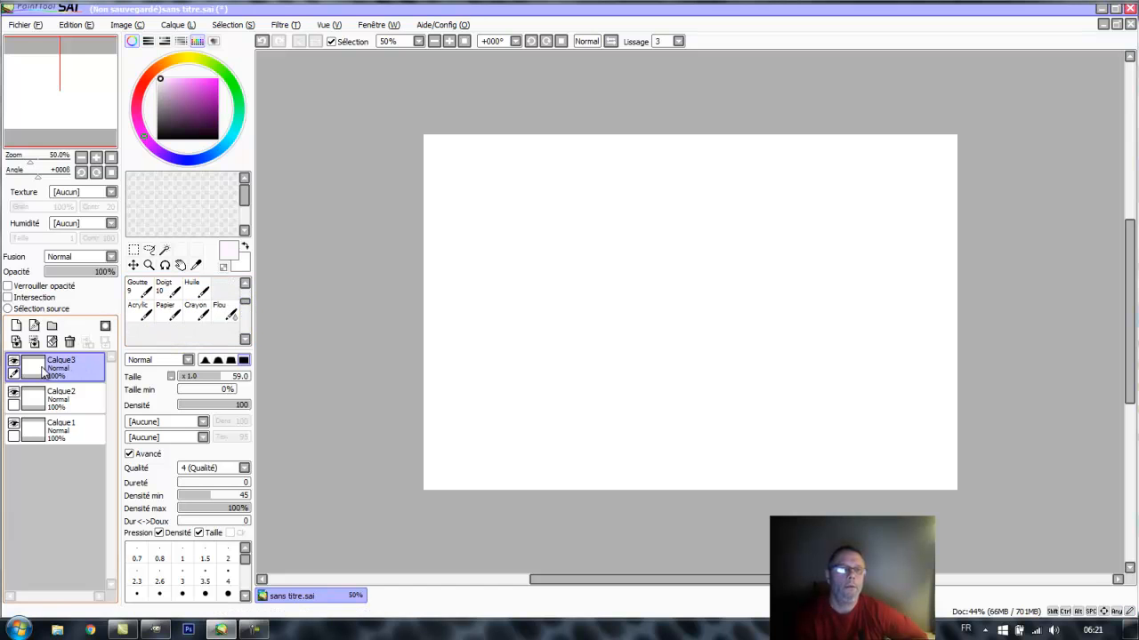
pyautogui.click(34, 327)
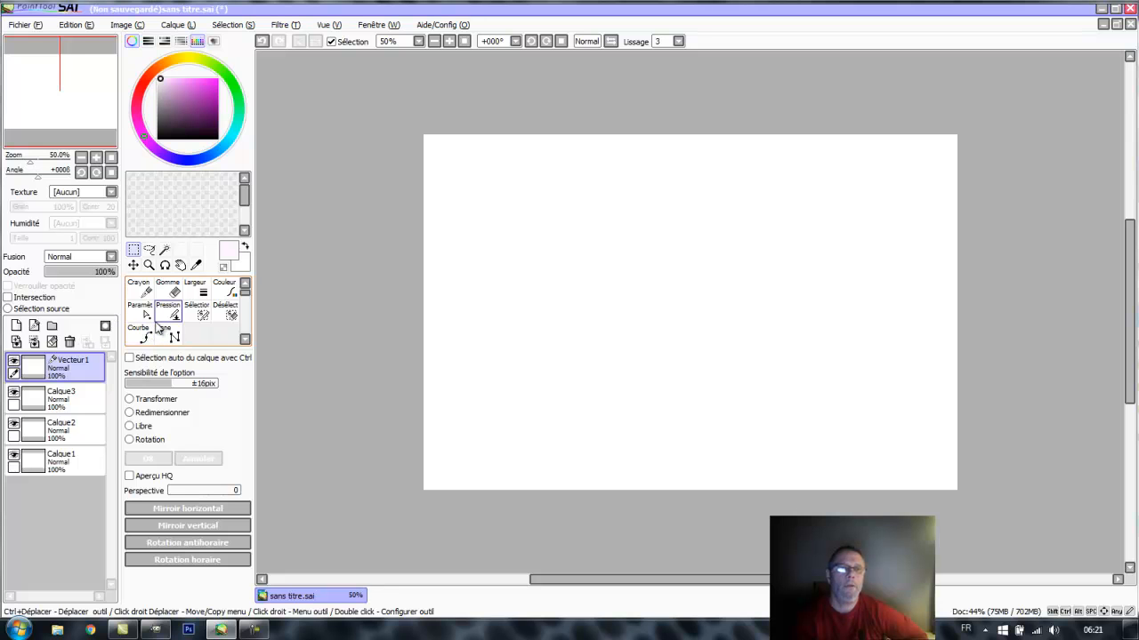
pyautogui.click(66, 398)
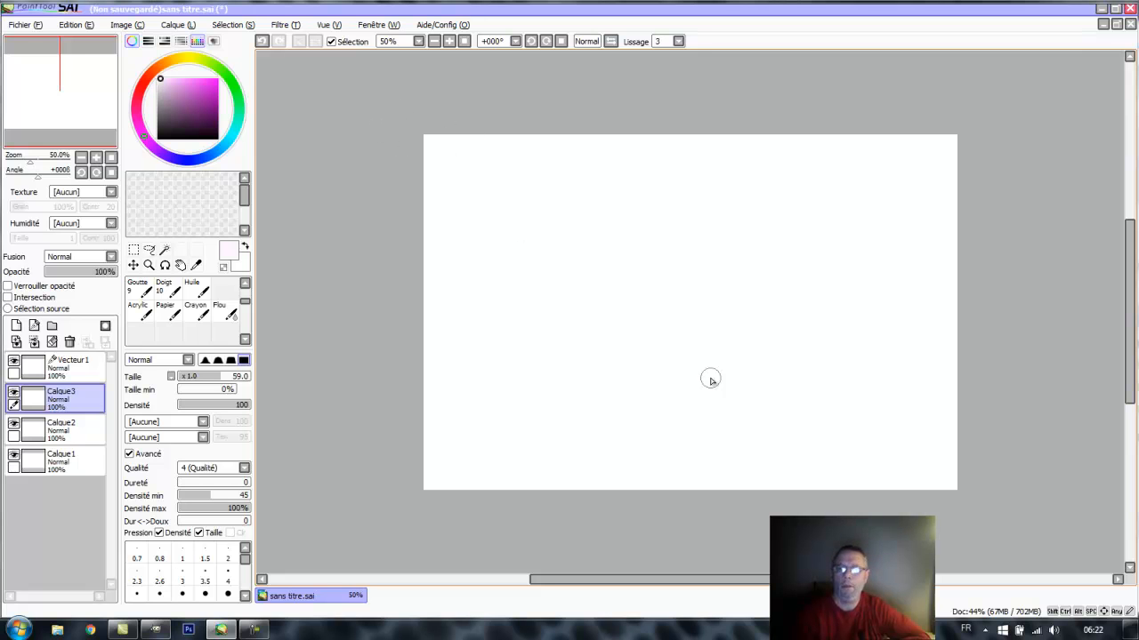
pyautogui.click(1093, 630)
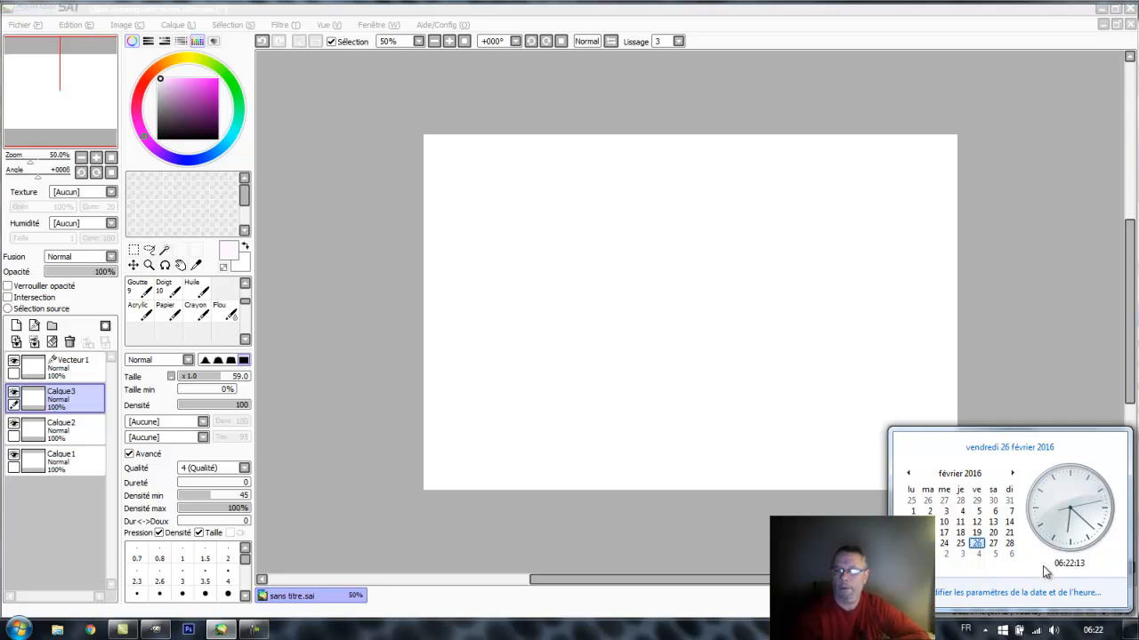
pyautogui.click(1098, 631)
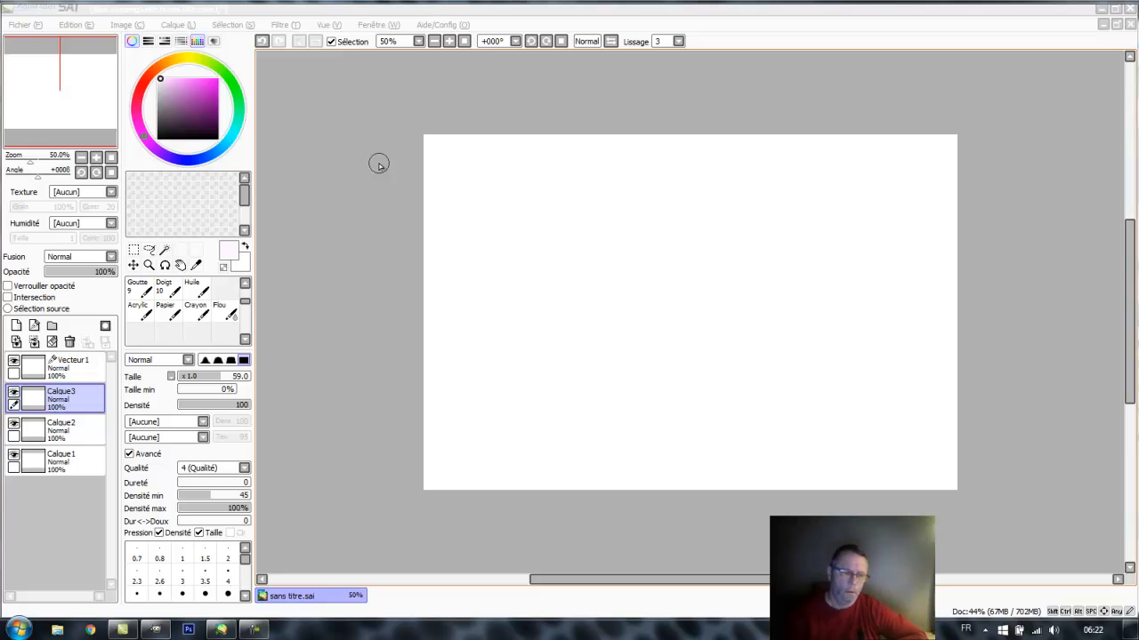
pyautogui.click(424, 136)
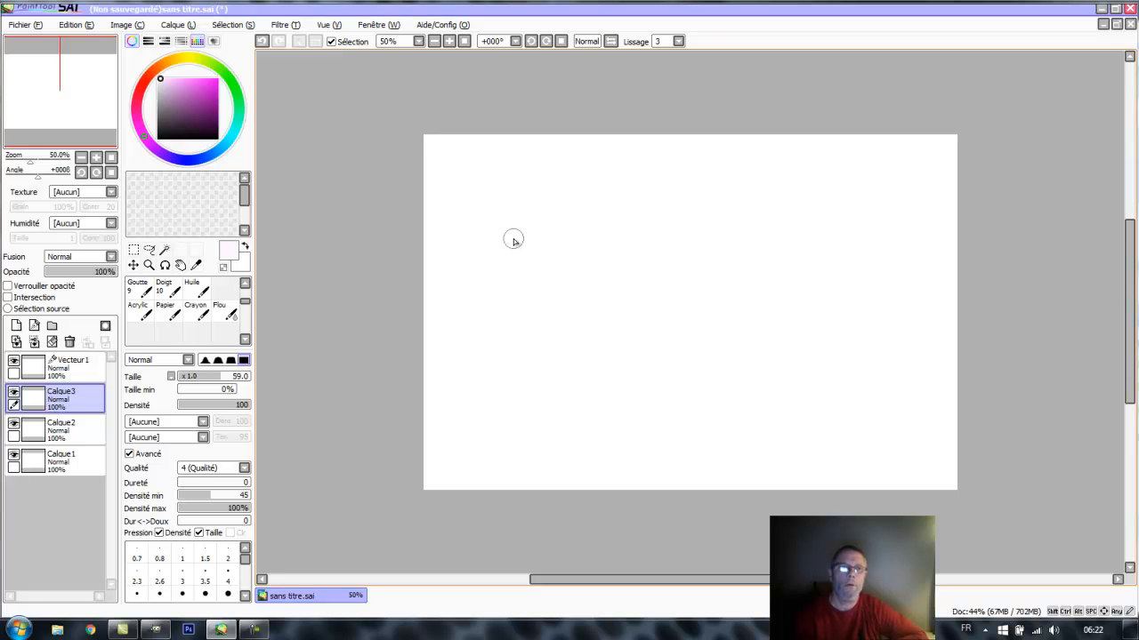
# Step: Select the Goutte 9 brush for painting on Calque3
pyautogui.click(143, 290)
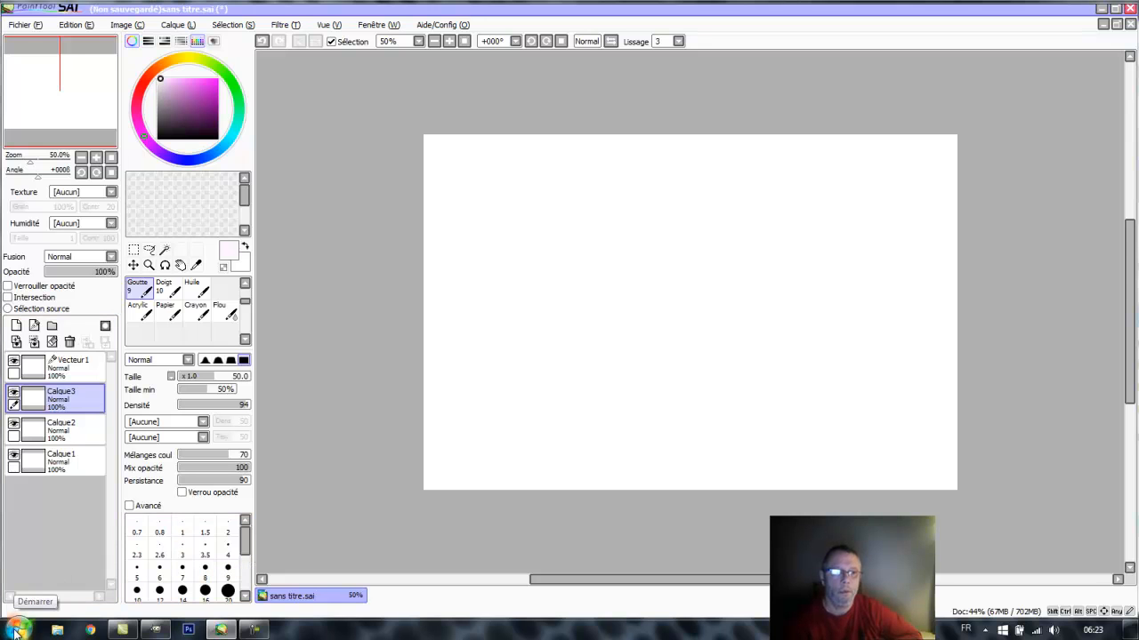
# Step: Check the PaintTool SAI folder's size in Windows Explorer, under logiciel in the Documents library, and close both windows
pyautogui.click(57, 632)
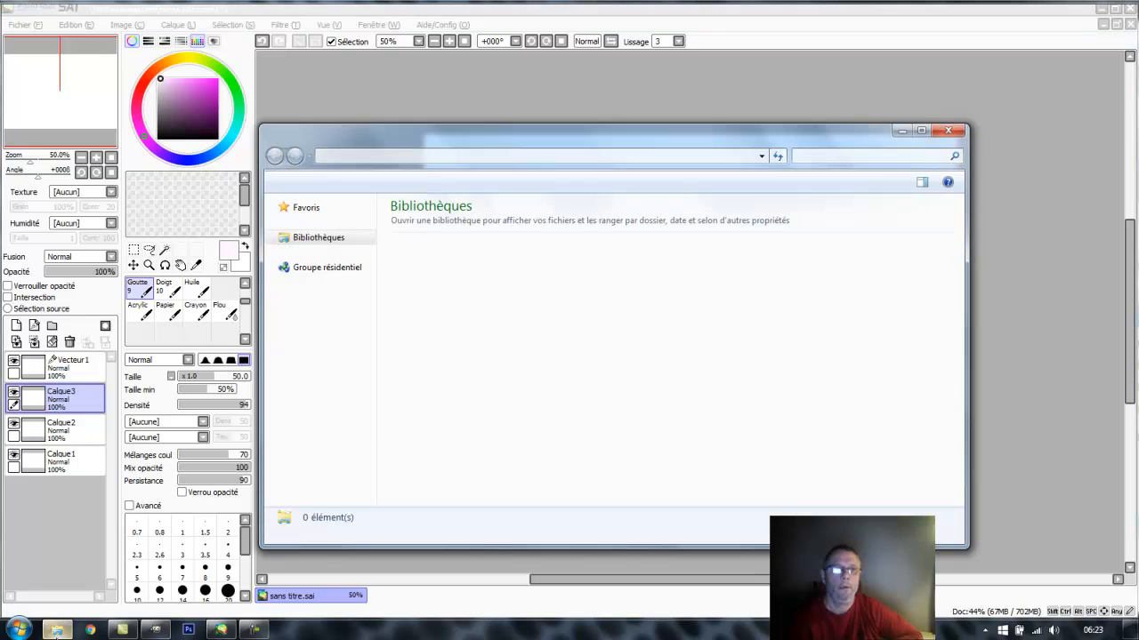
pyautogui.doubleClick(424, 256)
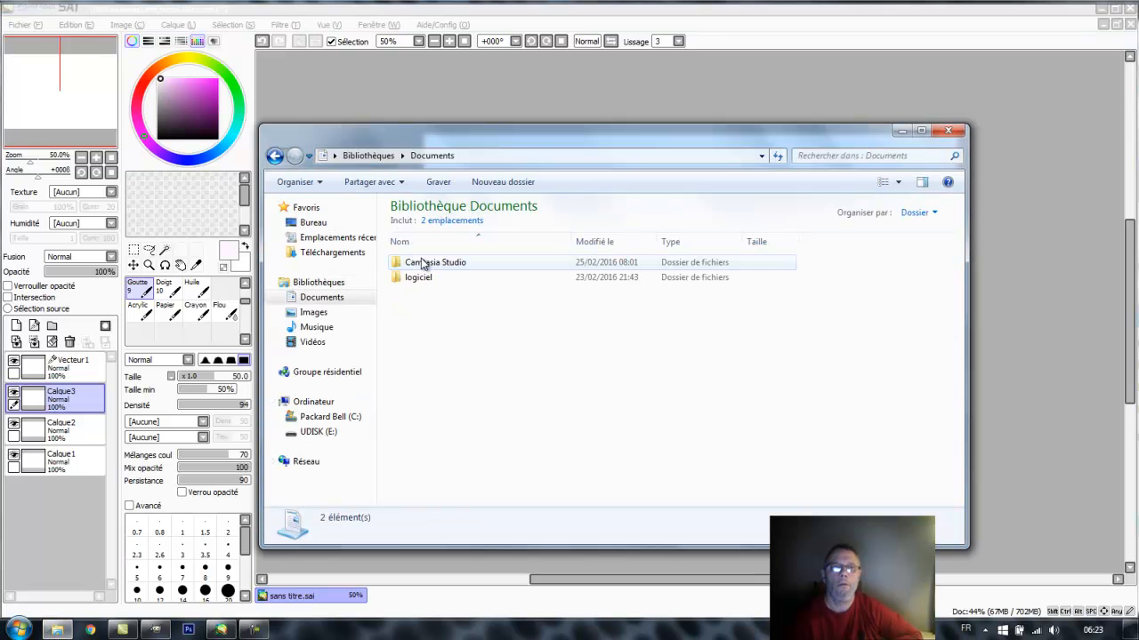
pyautogui.click(420, 277)
pyautogui.doubleClick(420, 276)
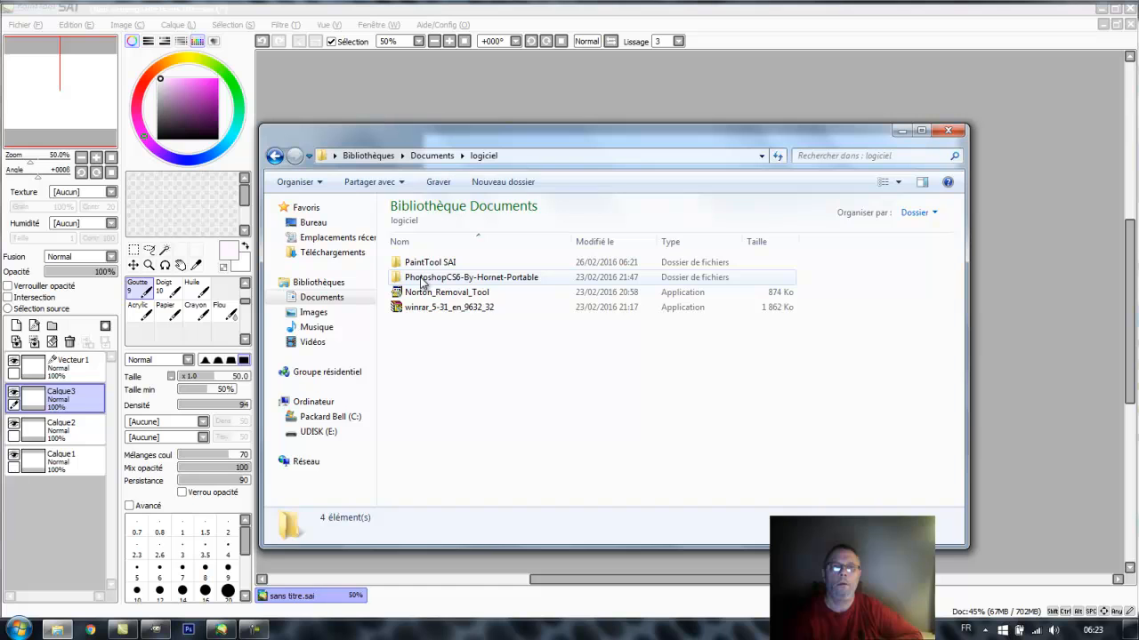
pyautogui.click(421, 263)
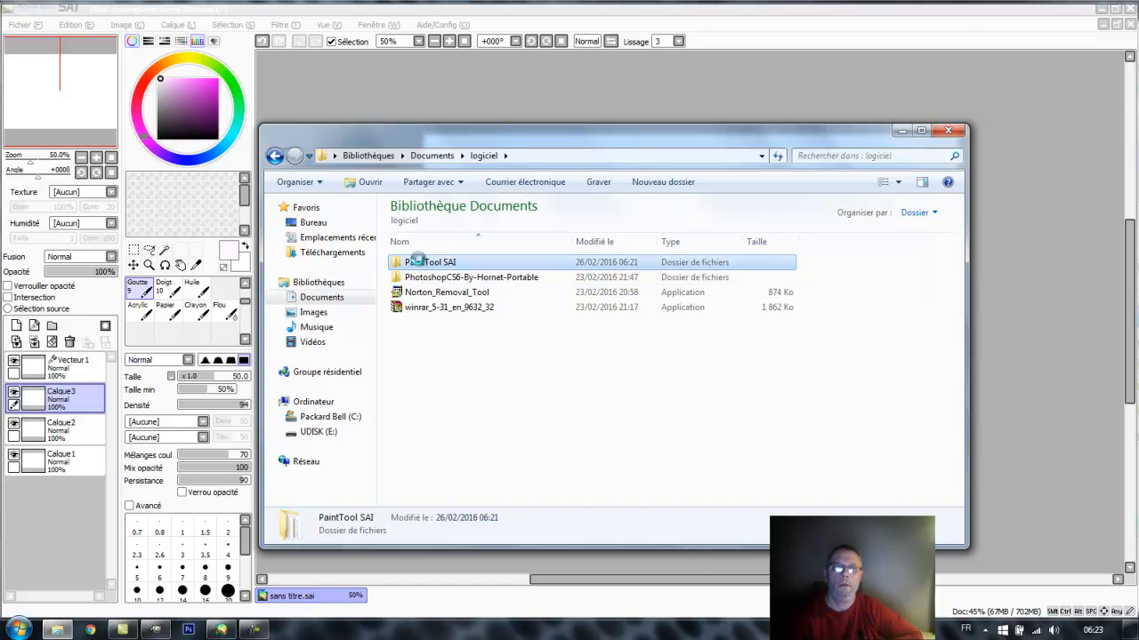
pyautogui.rightClick(419, 261)
pyautogui.click(461, 552)
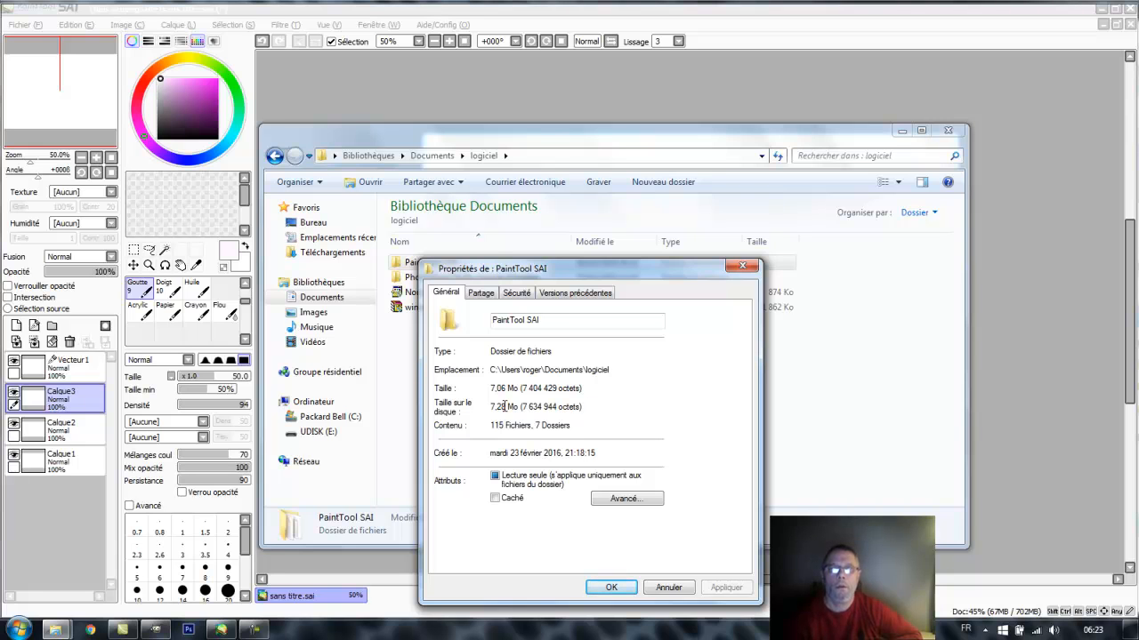
pyautogui.click(744, 268)
pyautogui.click(947, 131)
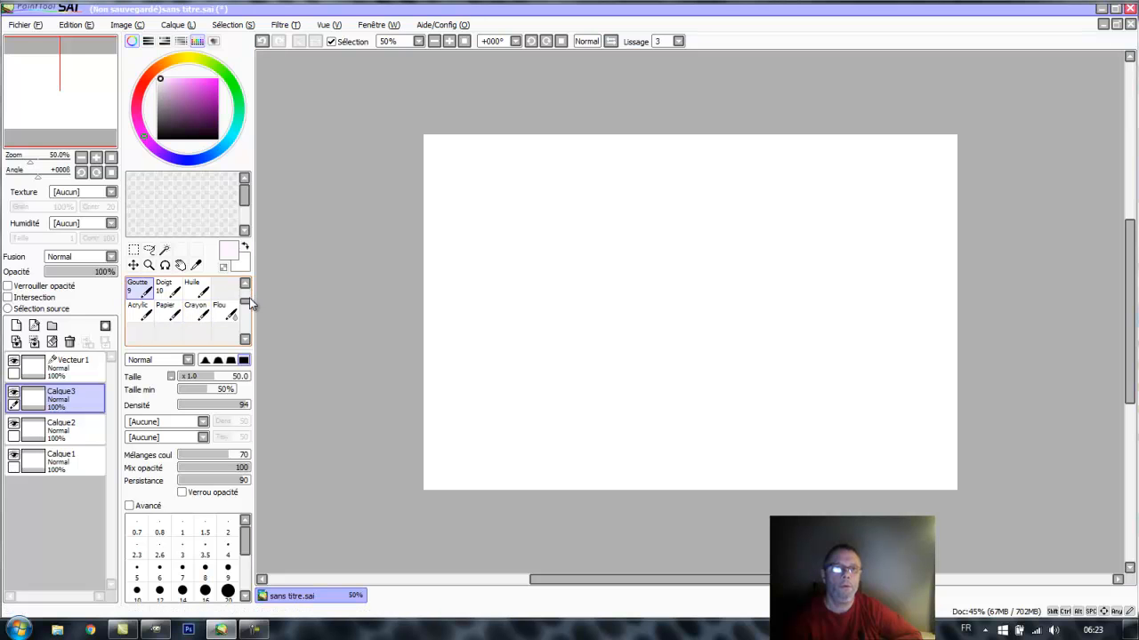
# Step: Return to the start of the brush list and switch back to the river photo in GIMP
pyautogui.scroll(3, 247, 300)
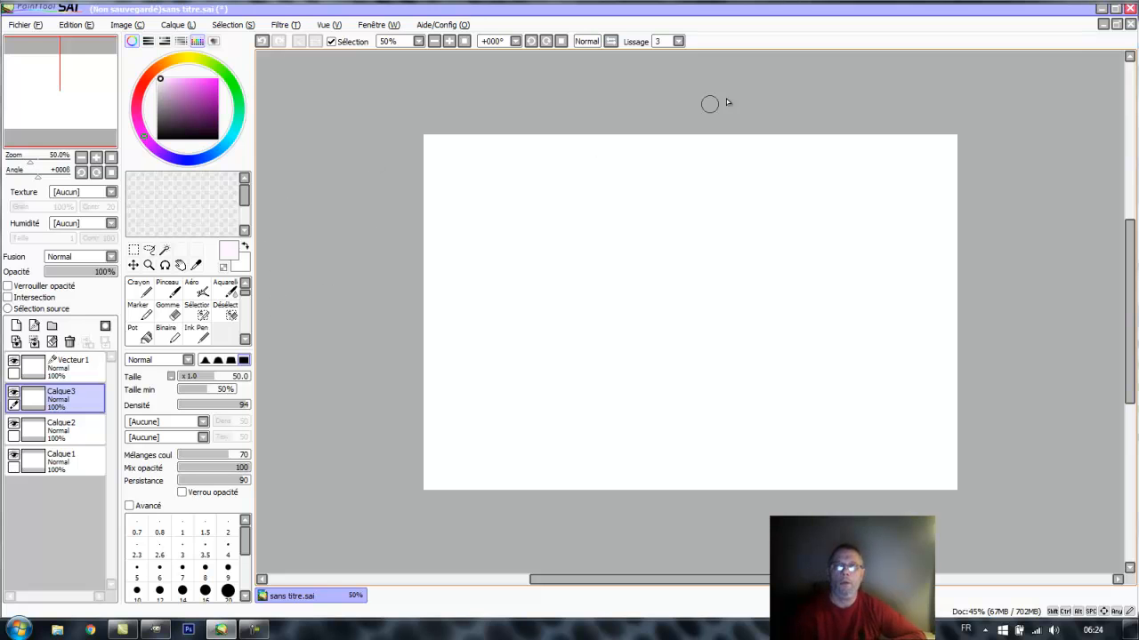
pyautogui.click(1101, 8)
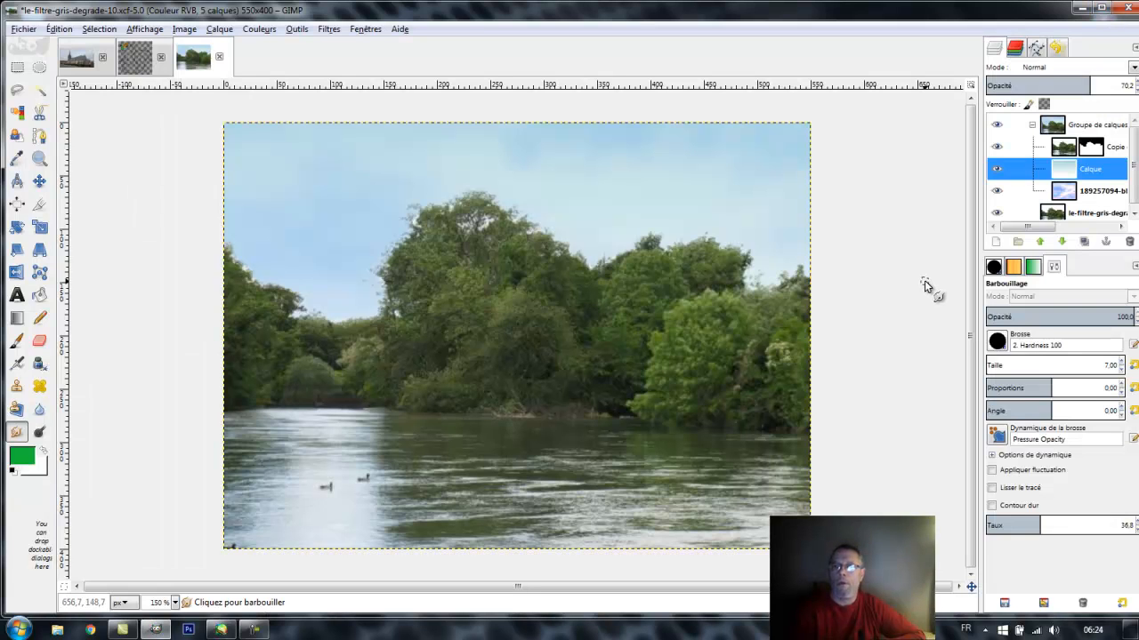